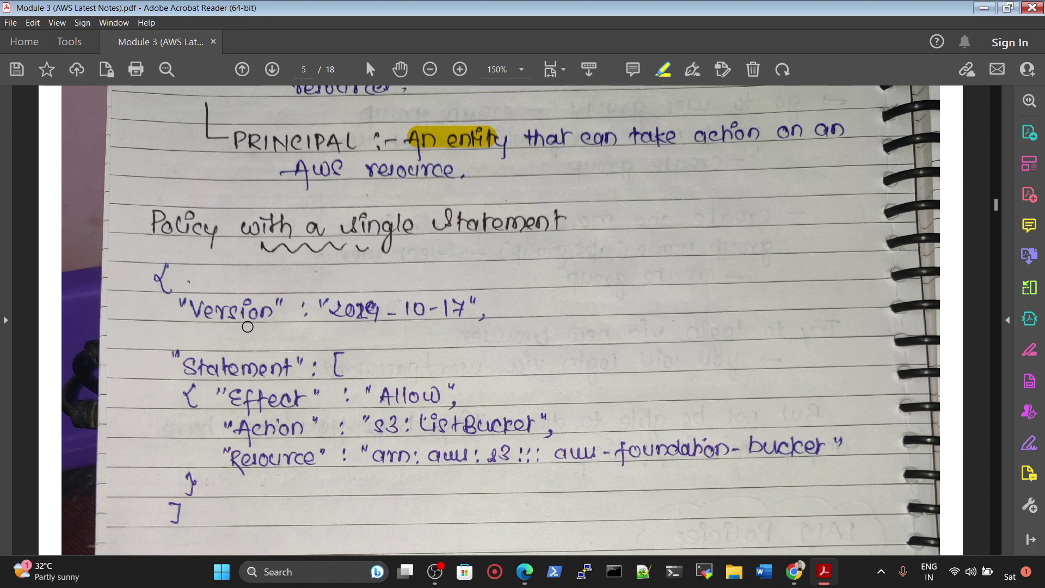
Step: Highlight the AWS Managed, Customer Managed and Inline Policies lines in yellow
scroll(248, 327, down, 5)
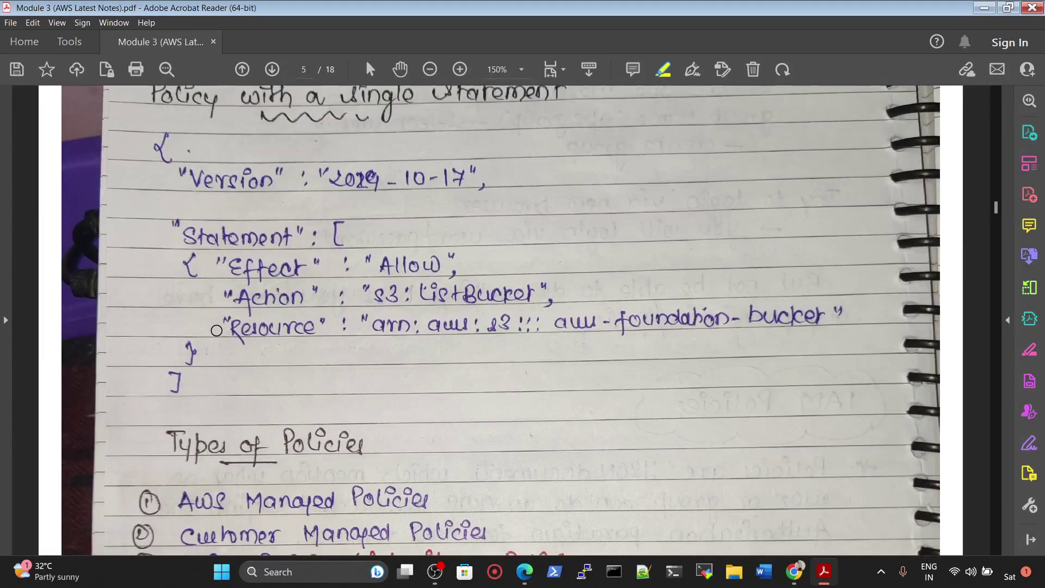
scroll(217, 330, up, 3)
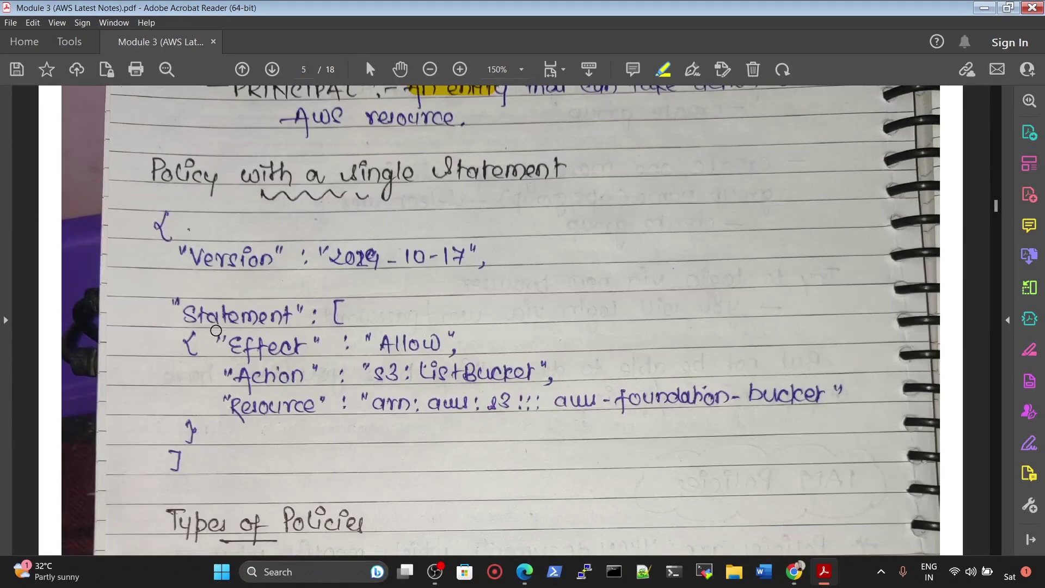
scroll(217, 330, down, 12)
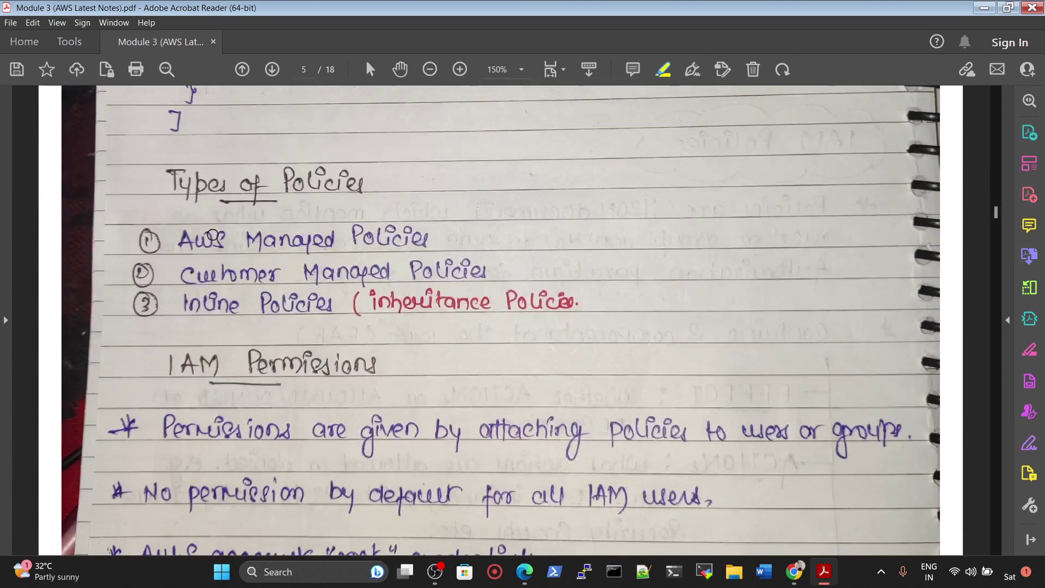
drag(174, 244, 427, 243)
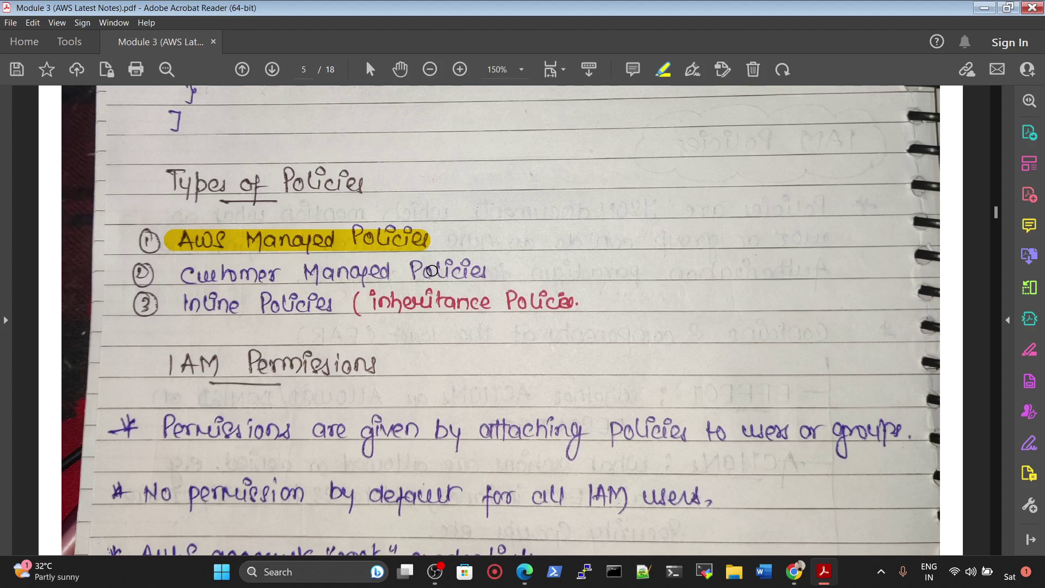
drag(185, 273, 456, 276)
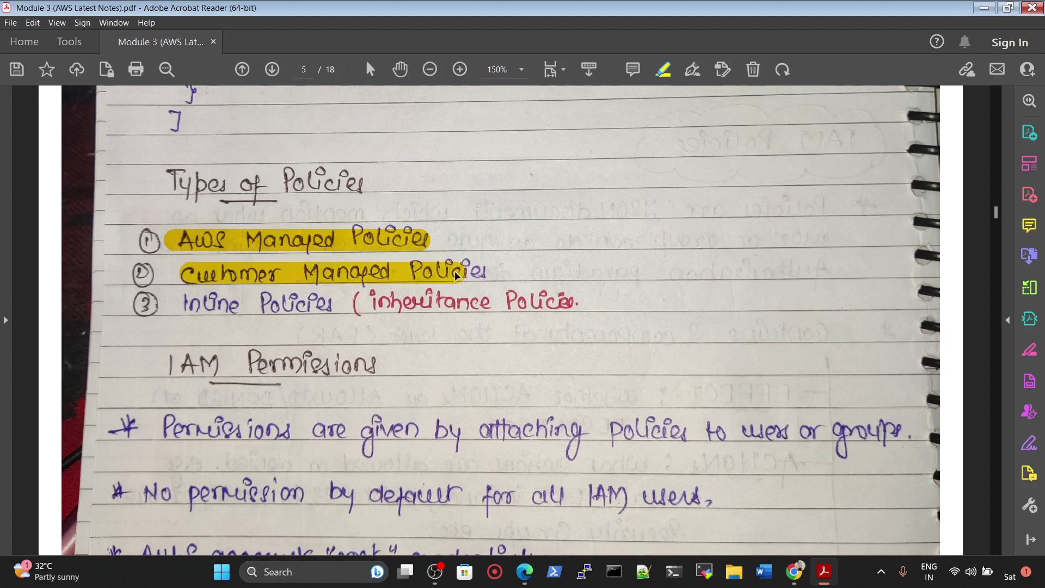
drag(182, 311, 322, 309)
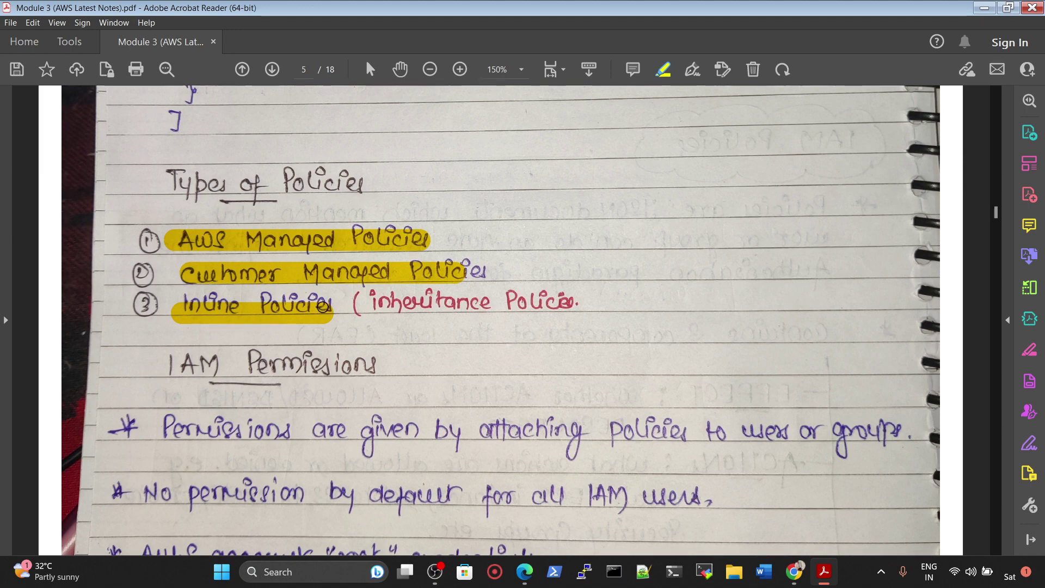
Step: Scroll down to page 6's notes on attaching policies to users and groups
scroll(302, 292, down, 3)
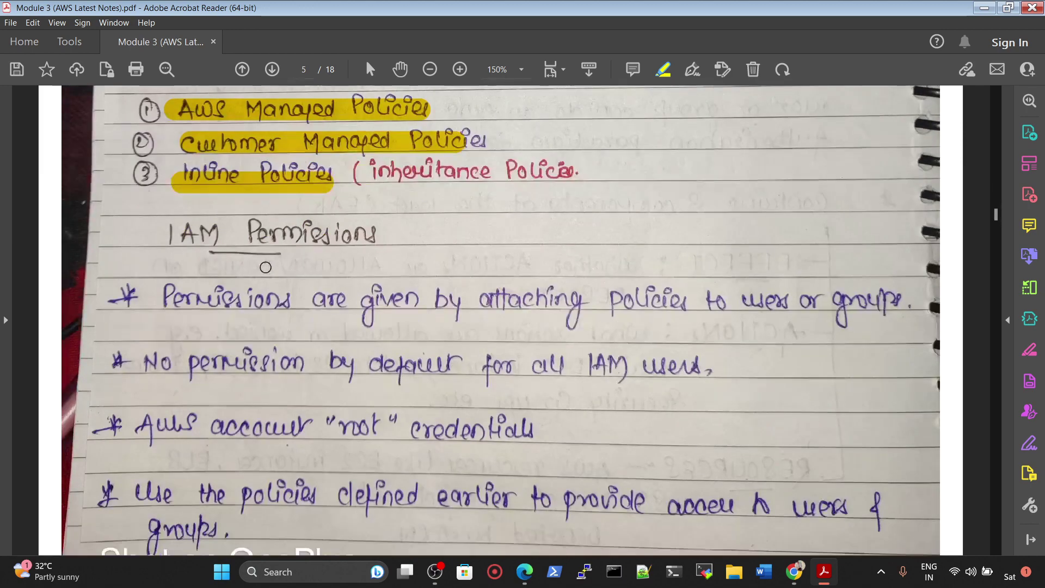
scroll(231, 239, down, 1)
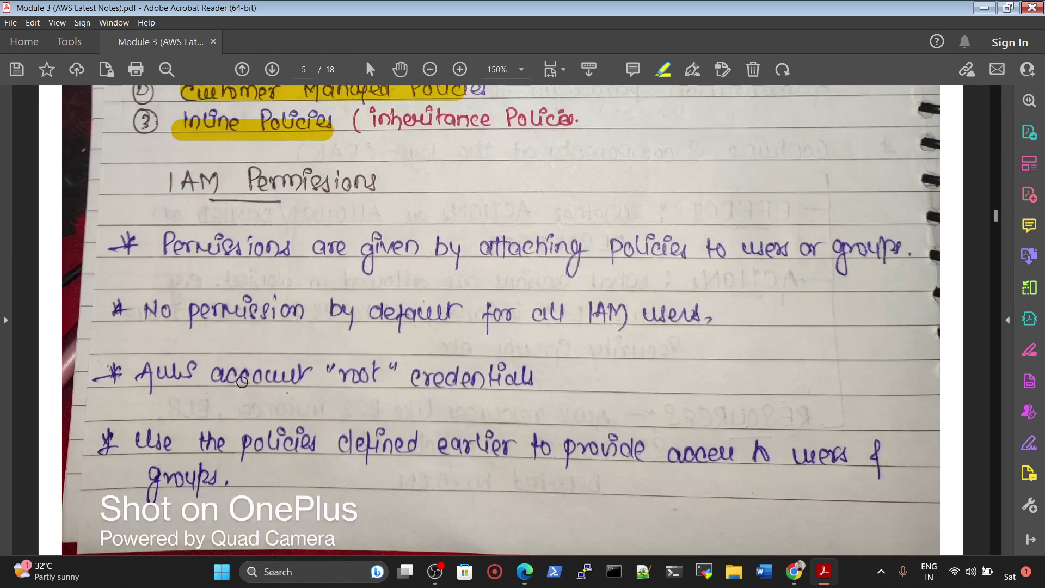
scroll(231, 380, down, 10)
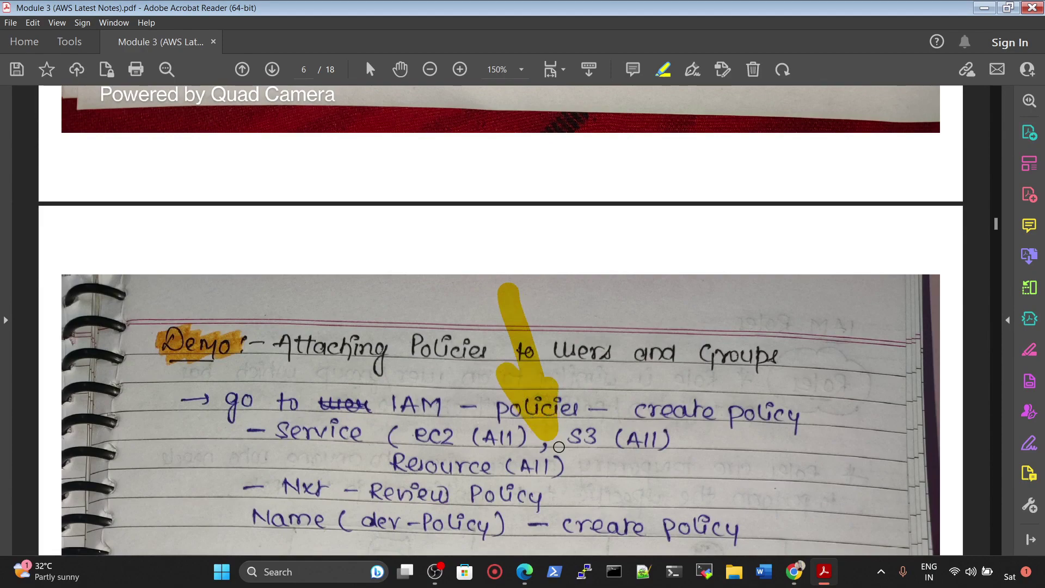
Step: Scroll back through pages 4 and 3 of the IAM notes, then return to page 5's policy JSON
scroll(498, 448, up, 14)
scroll(497, 448, up, 20)
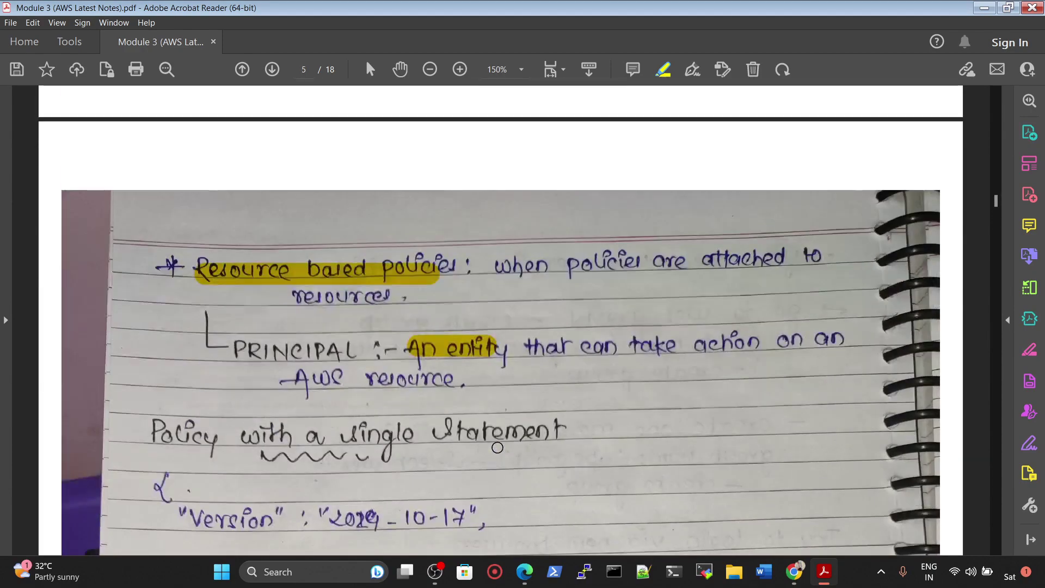
scroll(498, 447, up, 15)
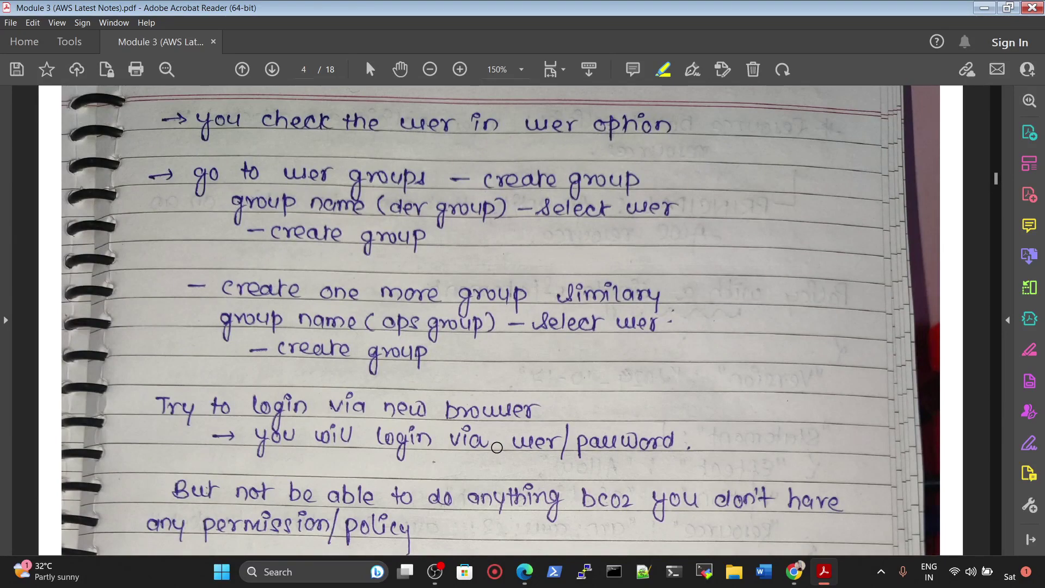
scroll(497, 448, up, 20)
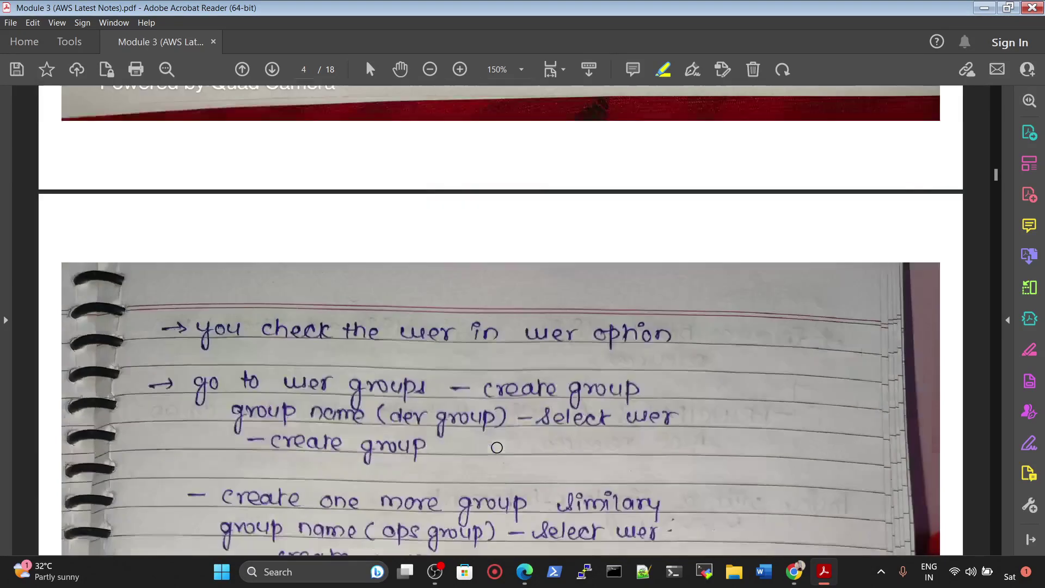
scroll(497, 448, down, 3)
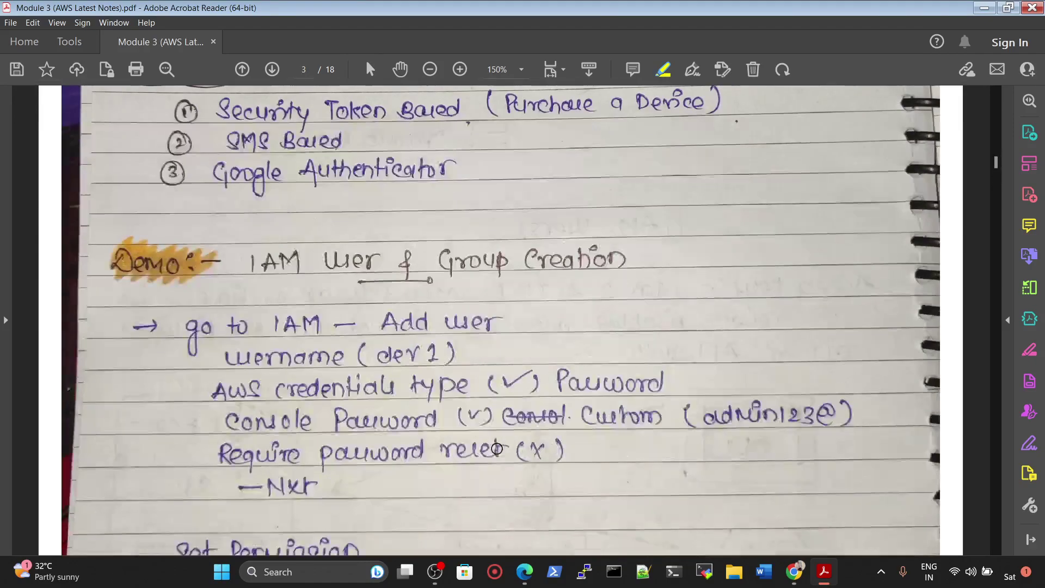
scroll(580, 440, down, 20)
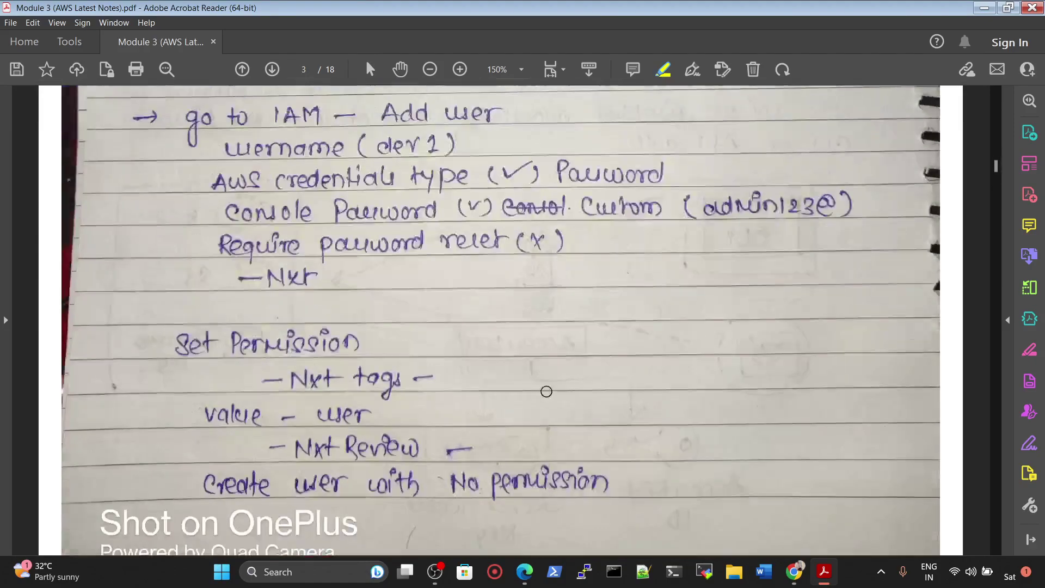
scroll(571, 415, down, 10)
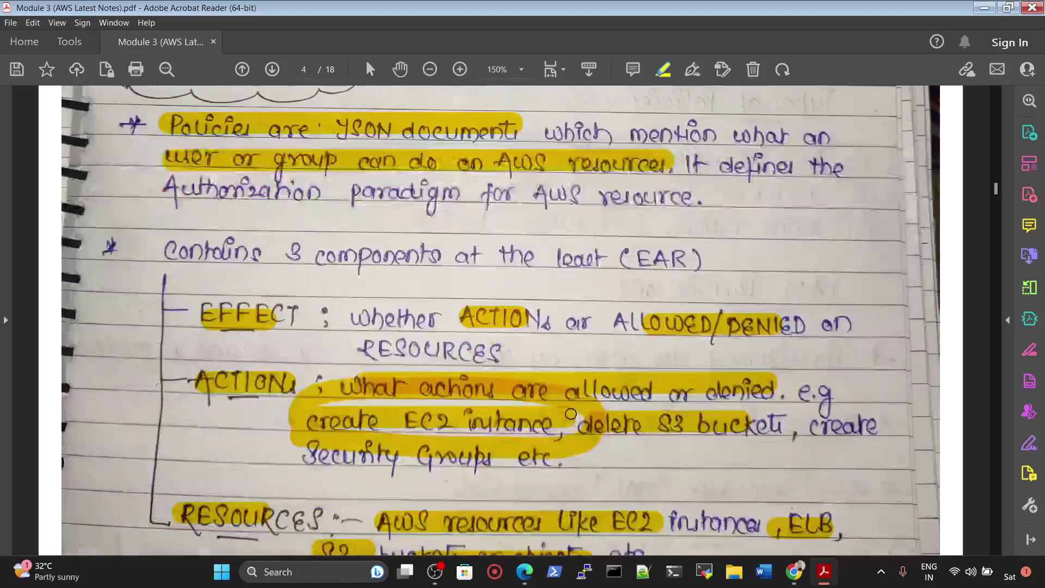
scroll(571, 414, up, 5)
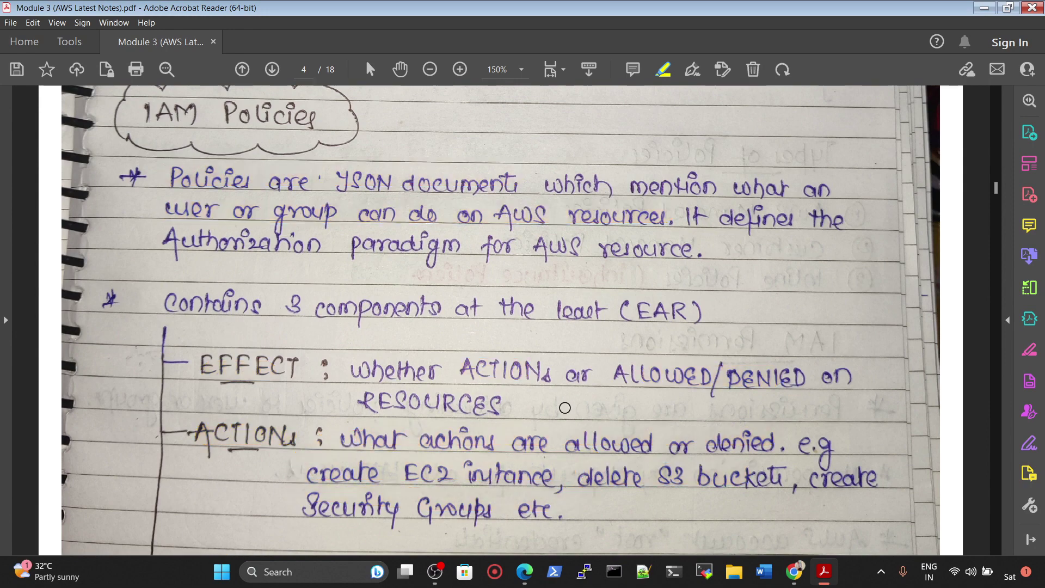
scroll(565, 408, down, 15)
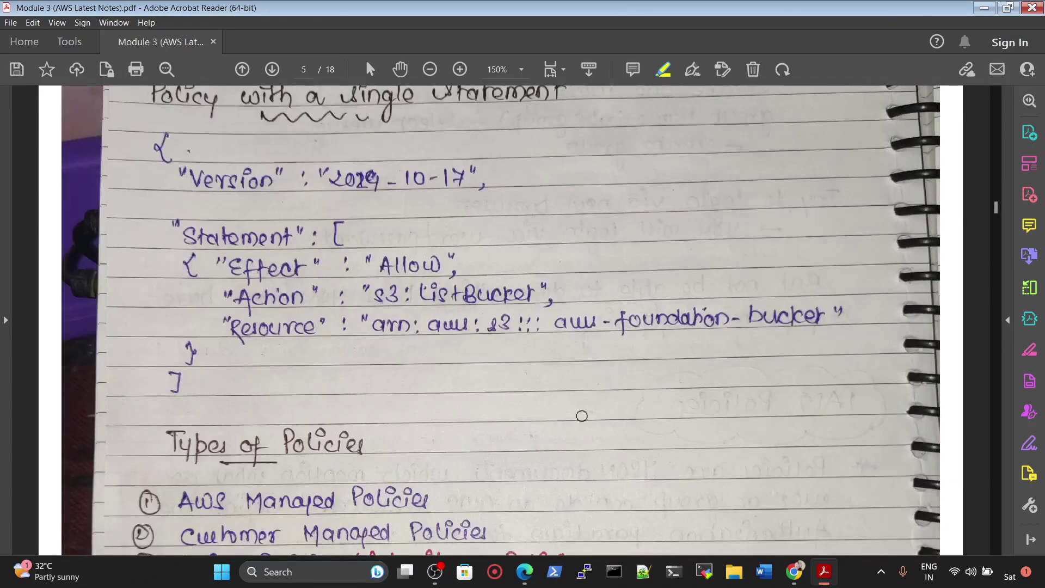
scroll(582, 416, down, 5)
Step: Bring the IAM console forward and show the Users list with dev1, dev2 and dev3
click(794, 571)
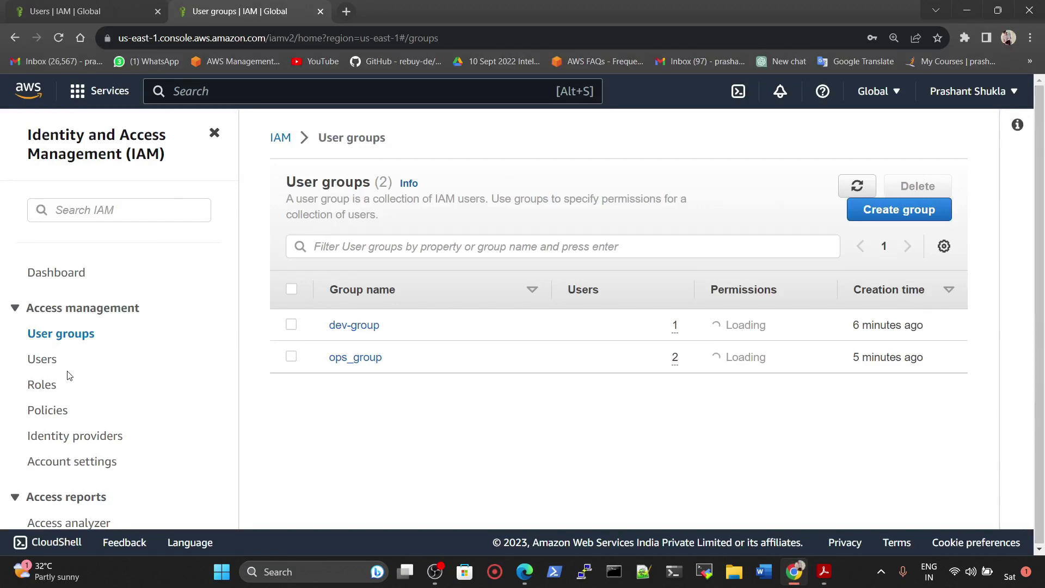
click(50, 359)
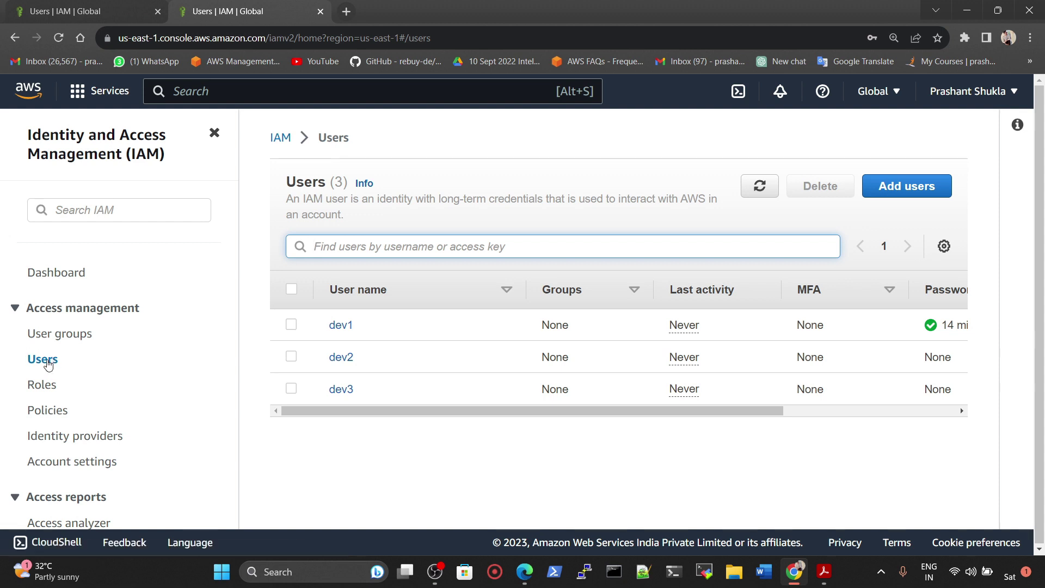
Step: Search 'iam' to reach the IAM dashboard
click(210, 91)
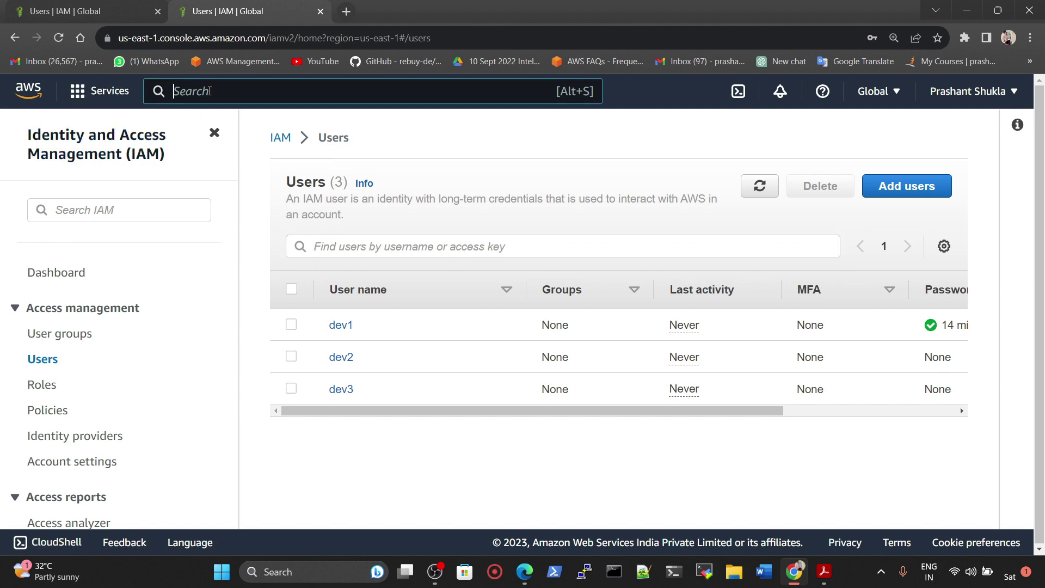
text(iam)
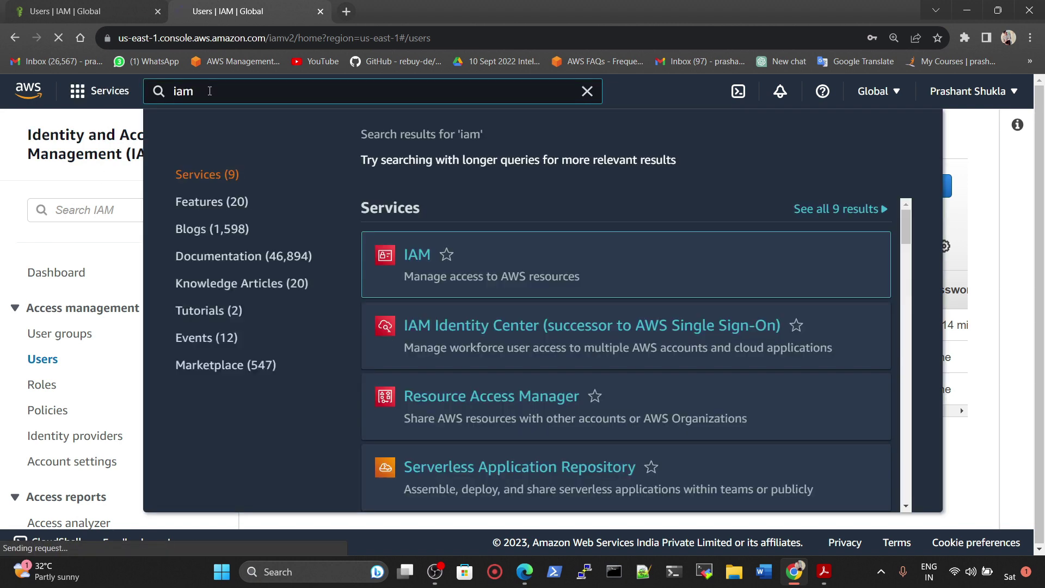
key(Return)
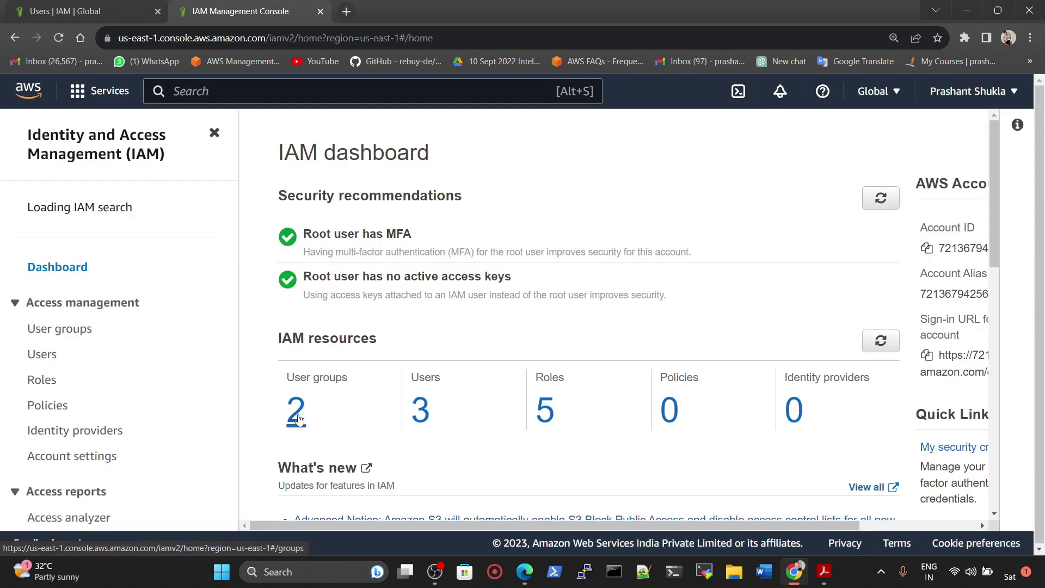
Step: Point out the 3 users and 5 roles counts, then open the empty customer managed Policies list
drag(443, 416, 391, 419)
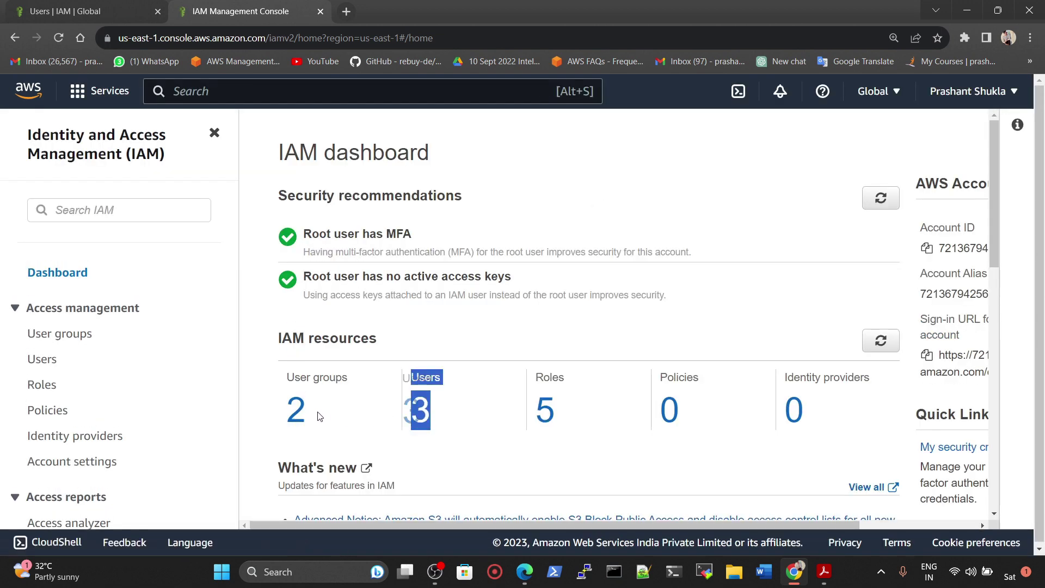
drag(571, 427, 509, 420)
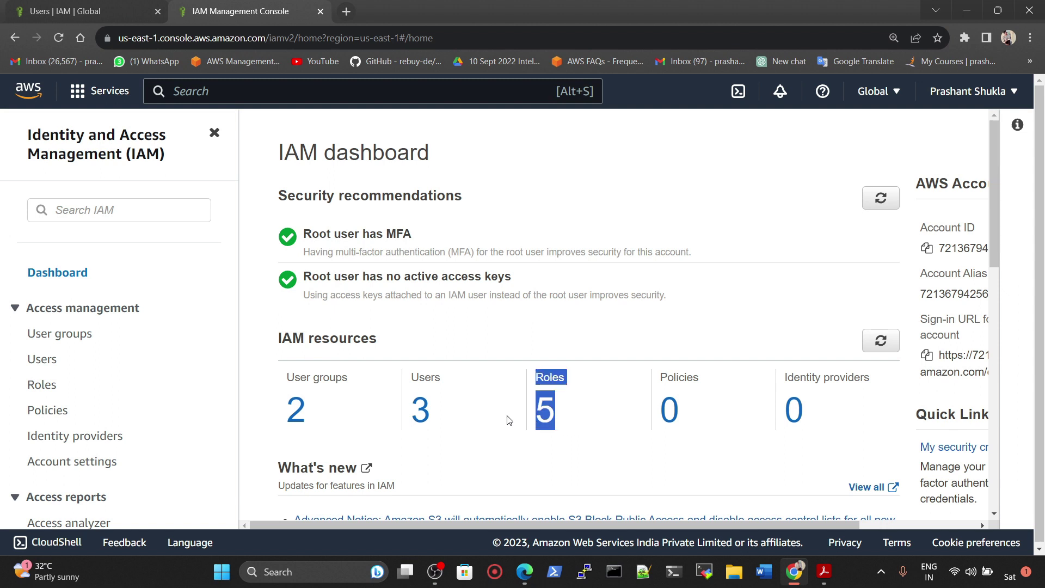
click(612, 452)
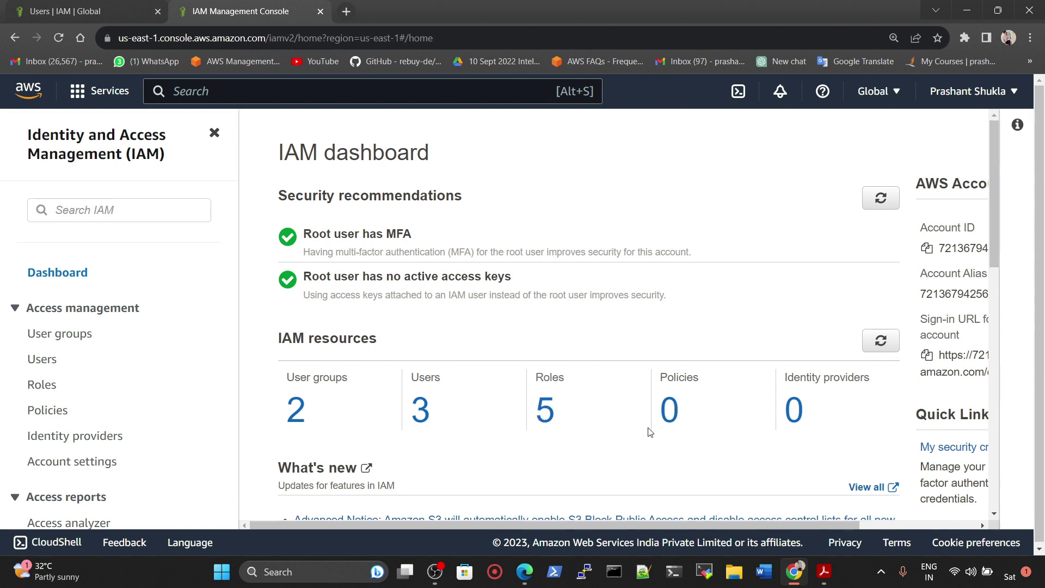
click(671, 410)
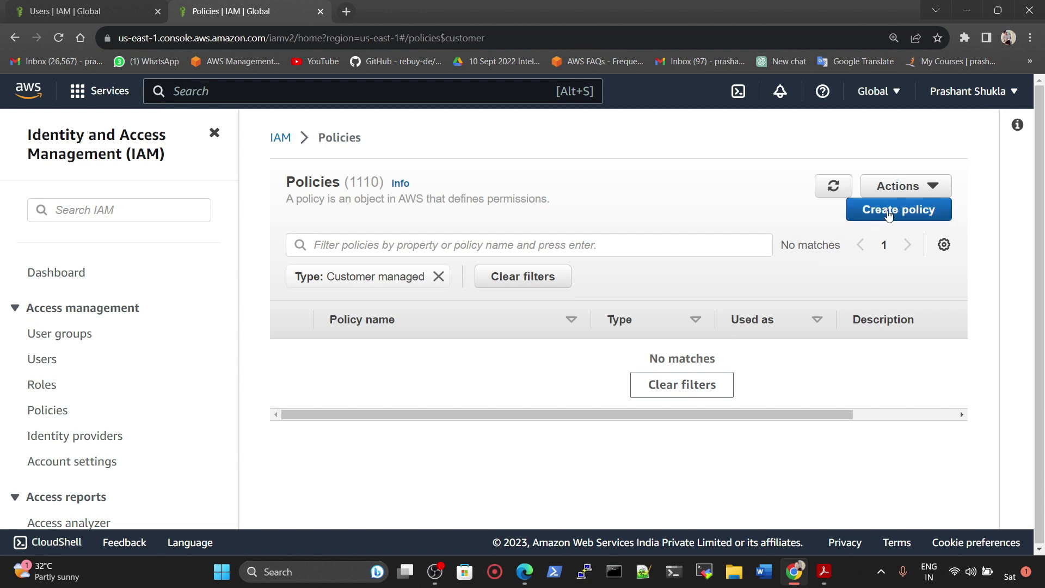
Step: Start a new policy for EC2 and review its List, Read and Write access levels
click(863, 218)
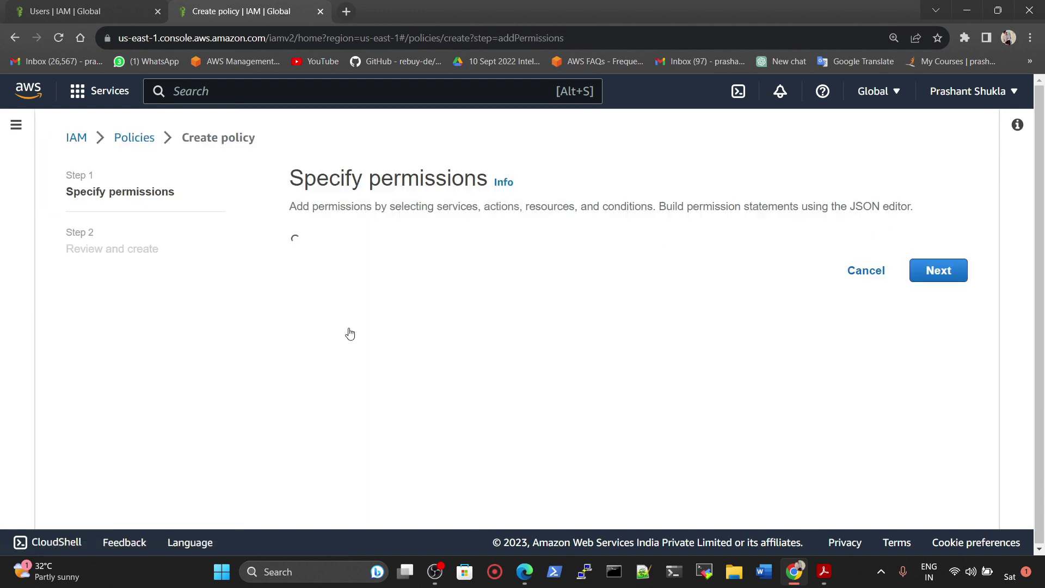
click(381, 358)
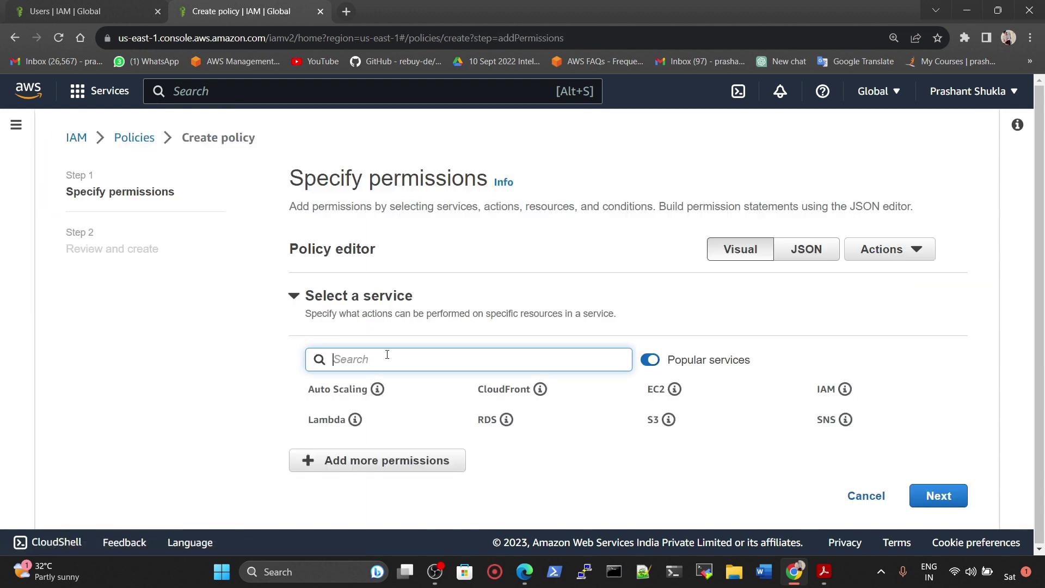
text(ec2)
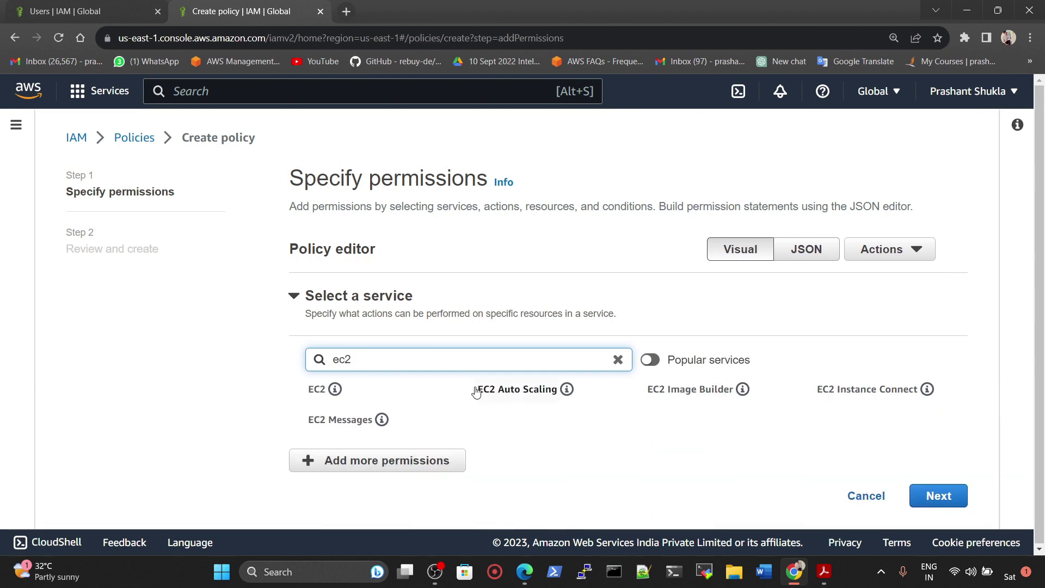
click(315, 390)
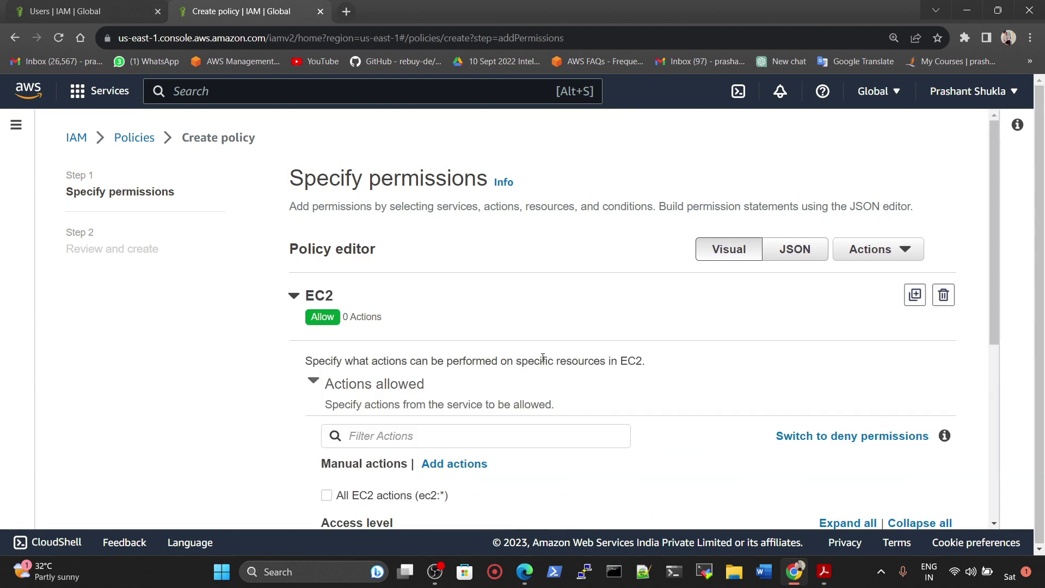
scroll(391, 295, down, 3)
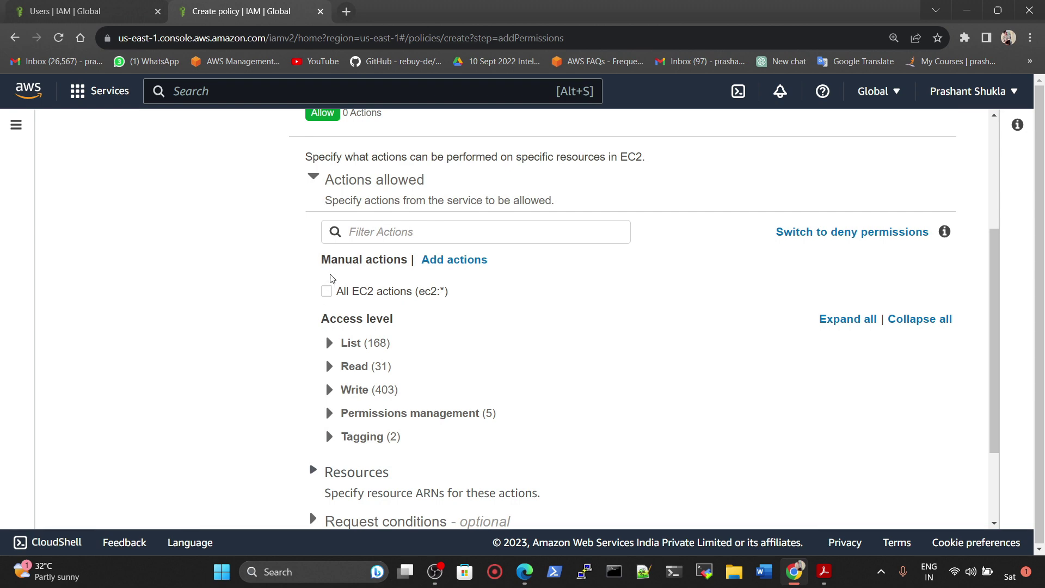
click(328, 345)
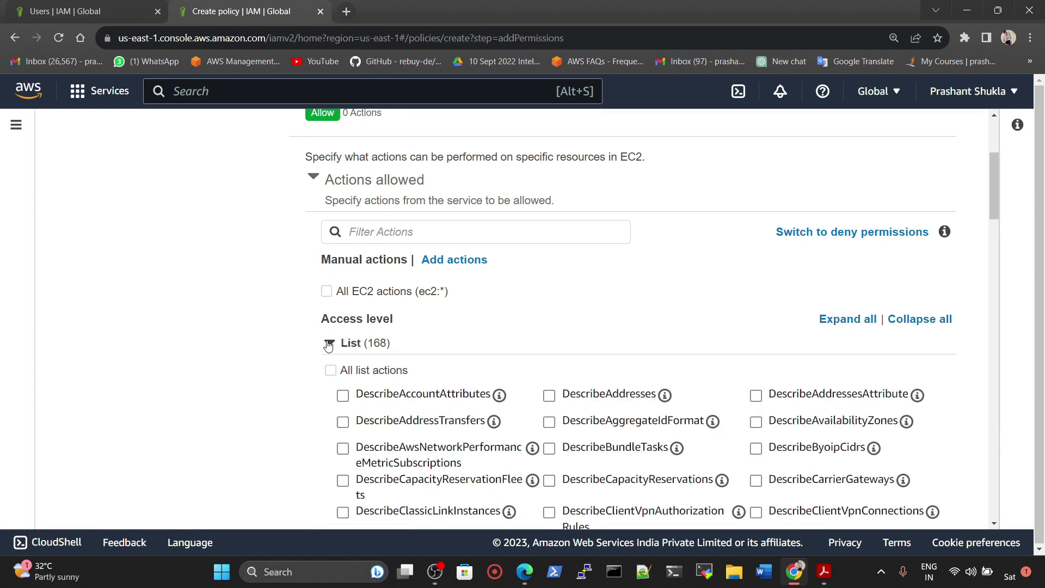
click(328, 344)
click(328, 367)
click(328, 367)
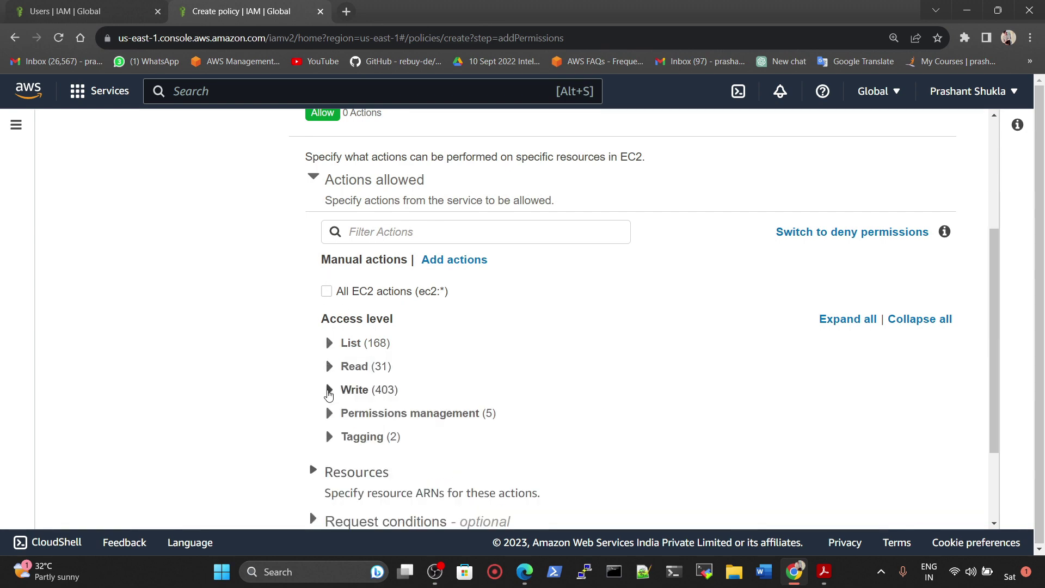
double_click(329, 395)
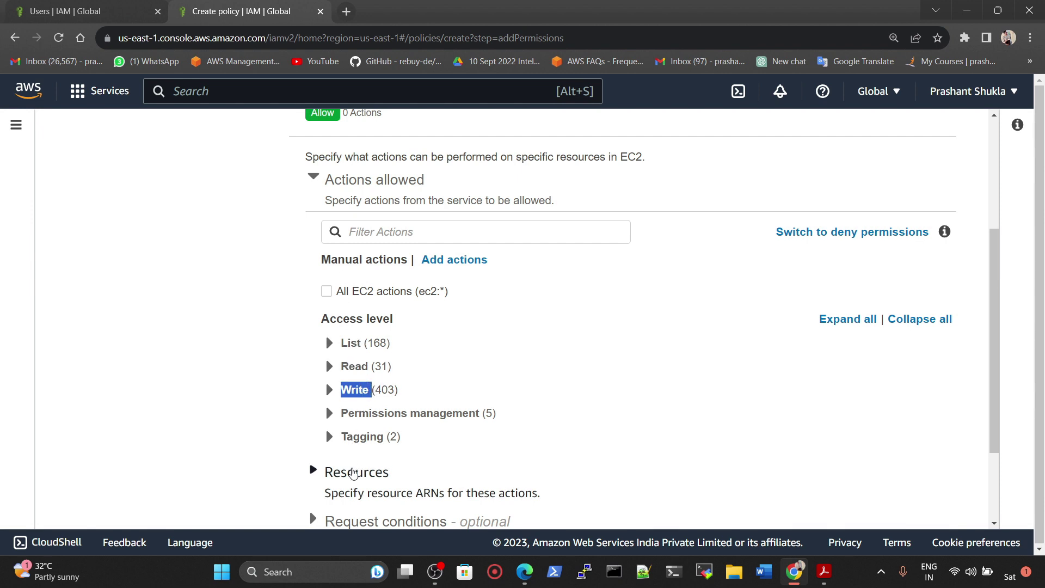
Step: Review the EC2 Resources and Request conditions sections
scroll(390, 443, down, 2)
click(313, 347)
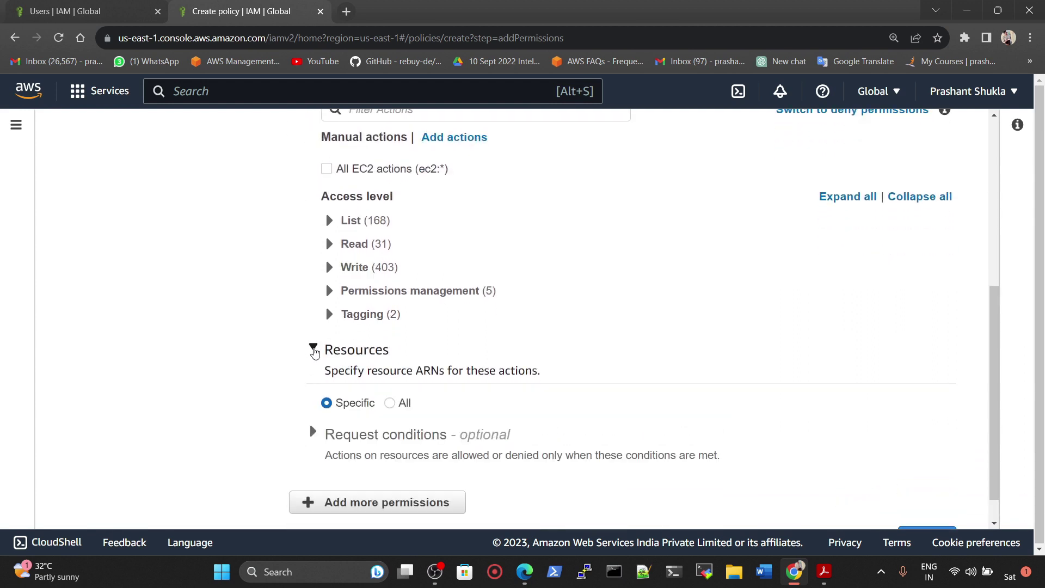
click(313, 349)
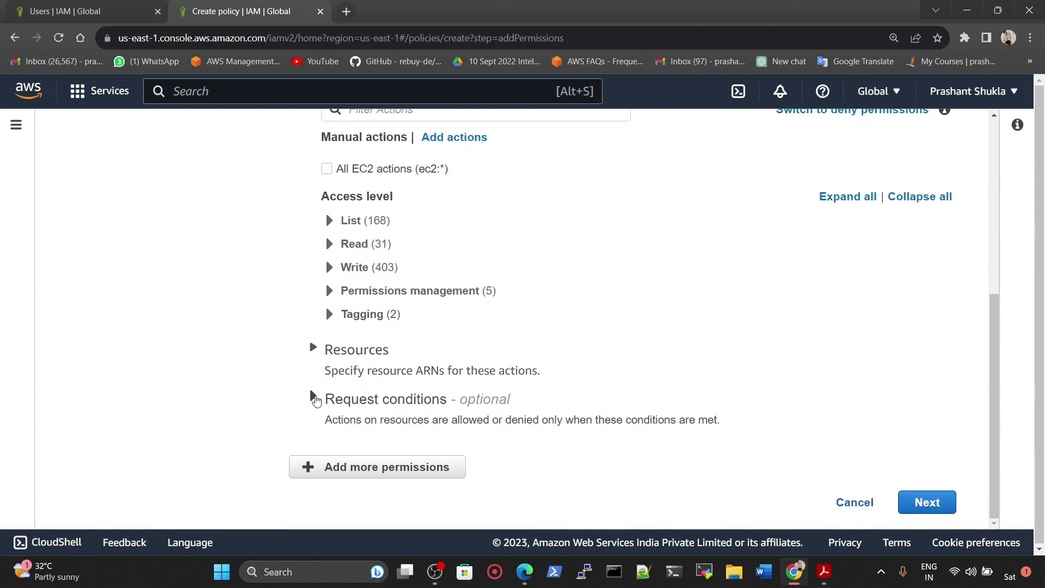
click(314, 399)
click(314, 399)
scroll(315, 399, up, 4)
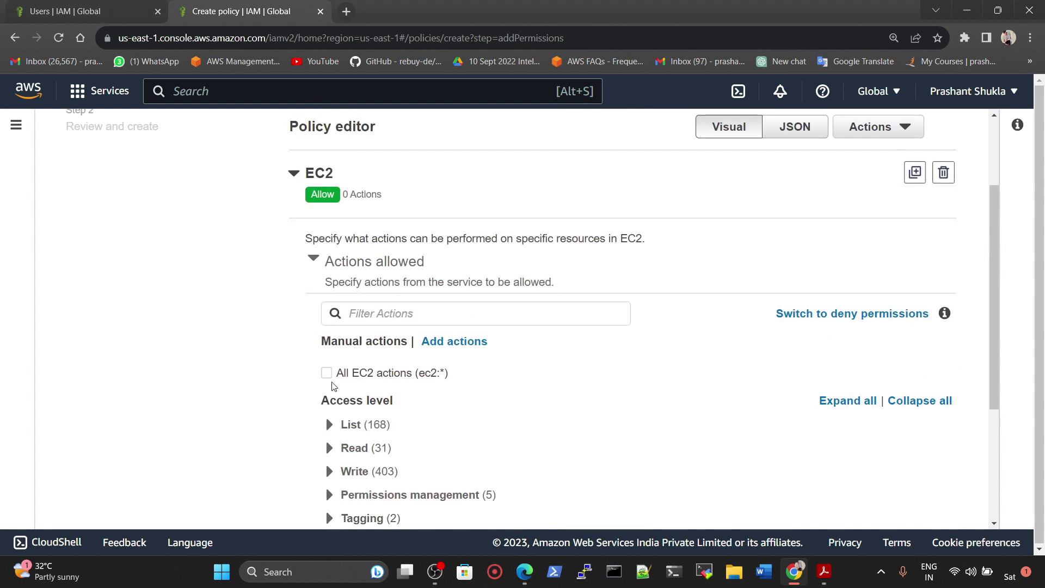
Step: Allow all EC2 actions (ec2:*) and continue to the policy review step
click(333, 376)
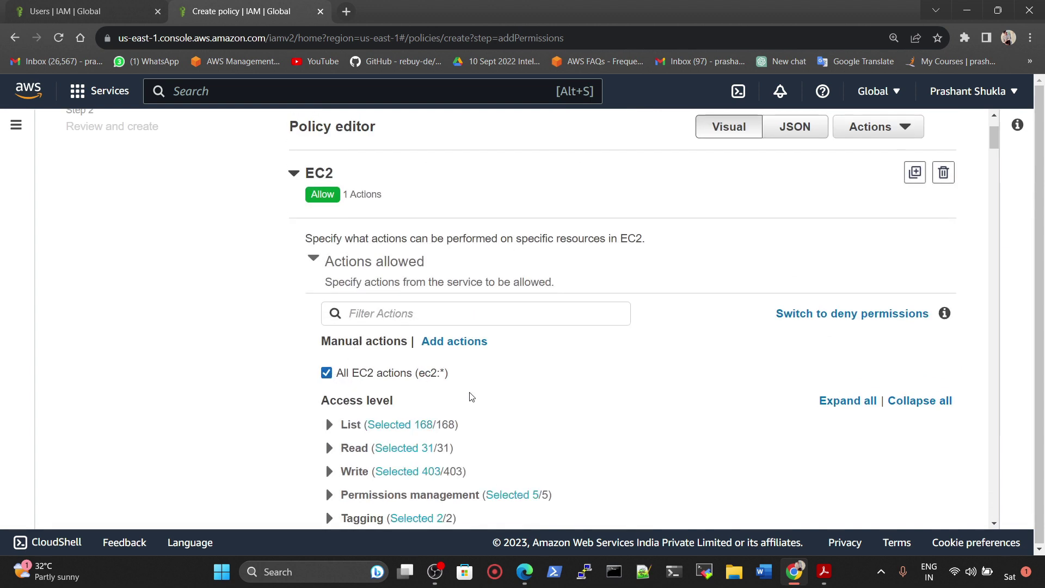
scroll(469, 397, down, 1)
scroll(428, 463, down, 1)
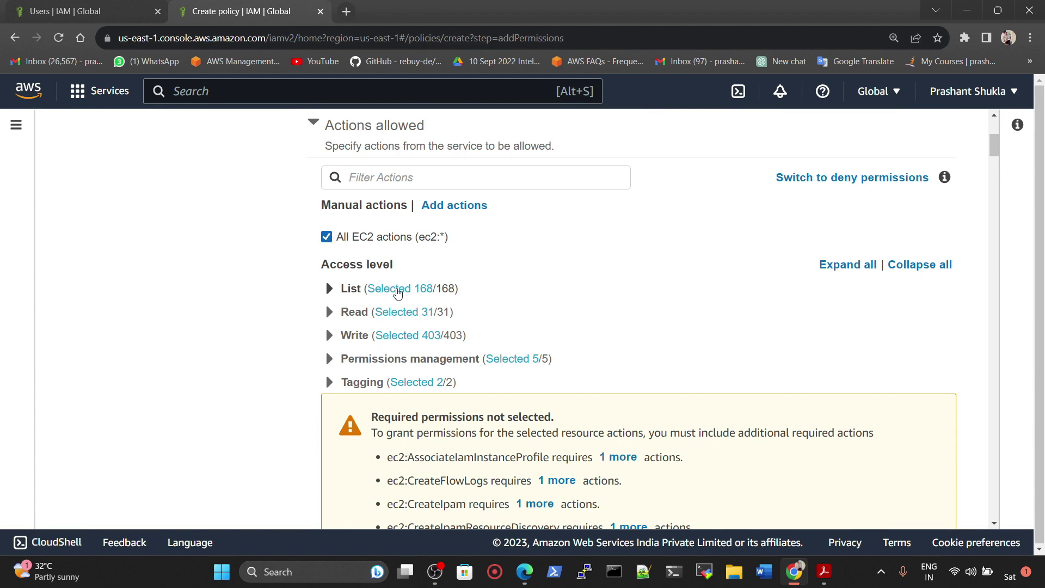
scroll(855, 359, down, 6)
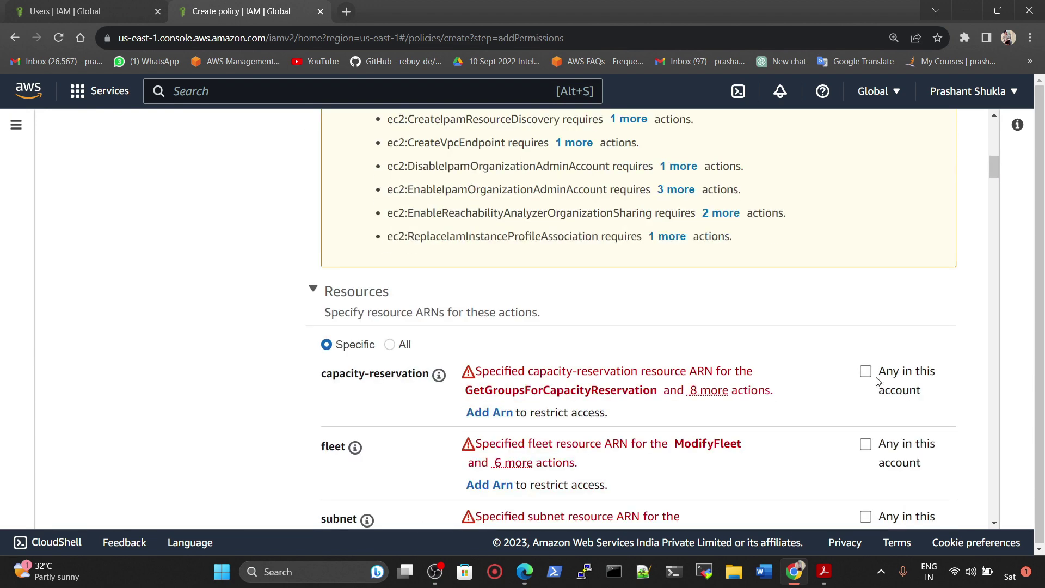
scroll(490, 311, down, 3)
scroll(335, 298, up, 2)
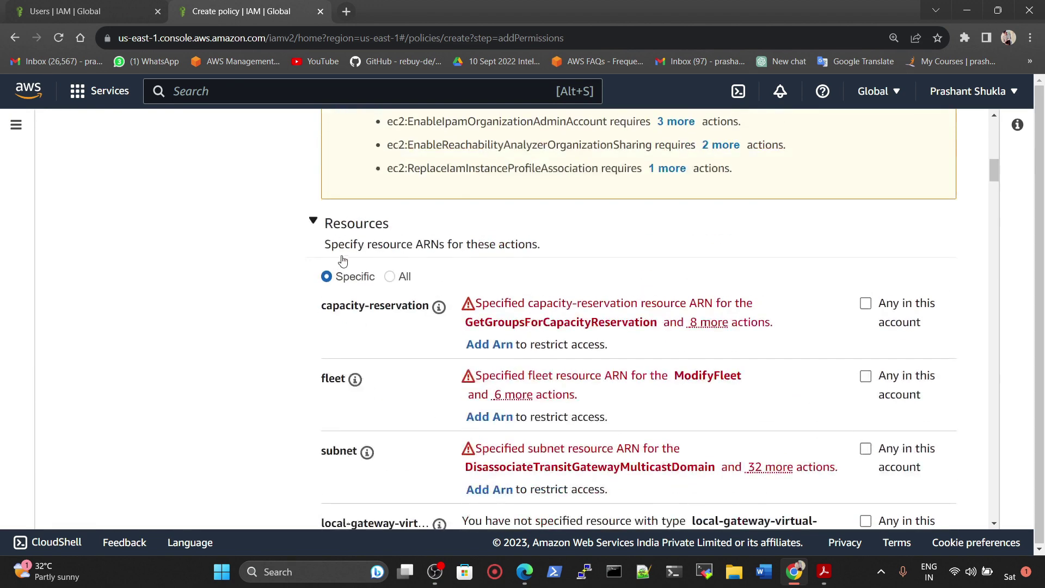
click(325, 227)
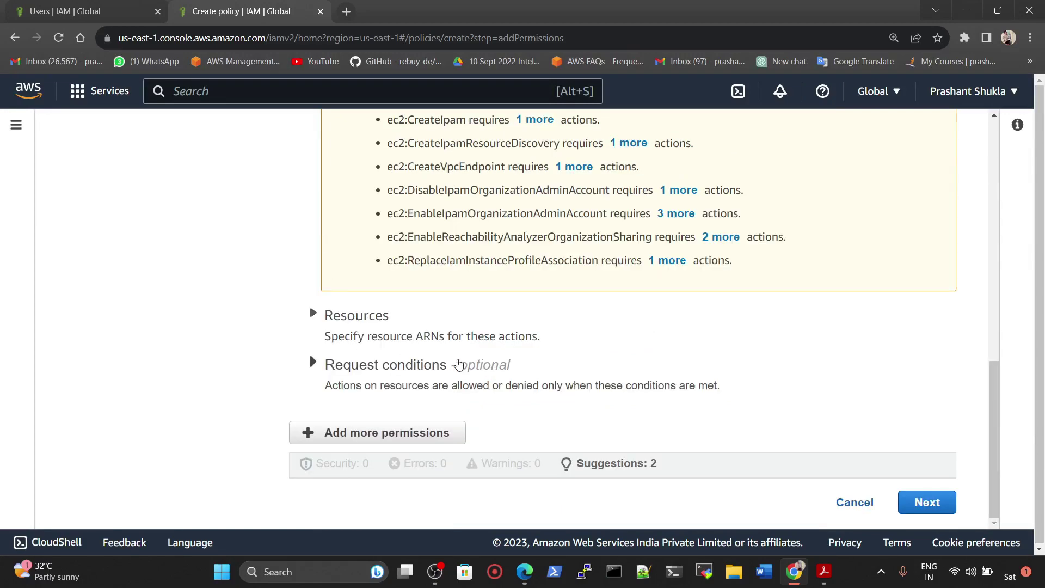
click(936, 505)
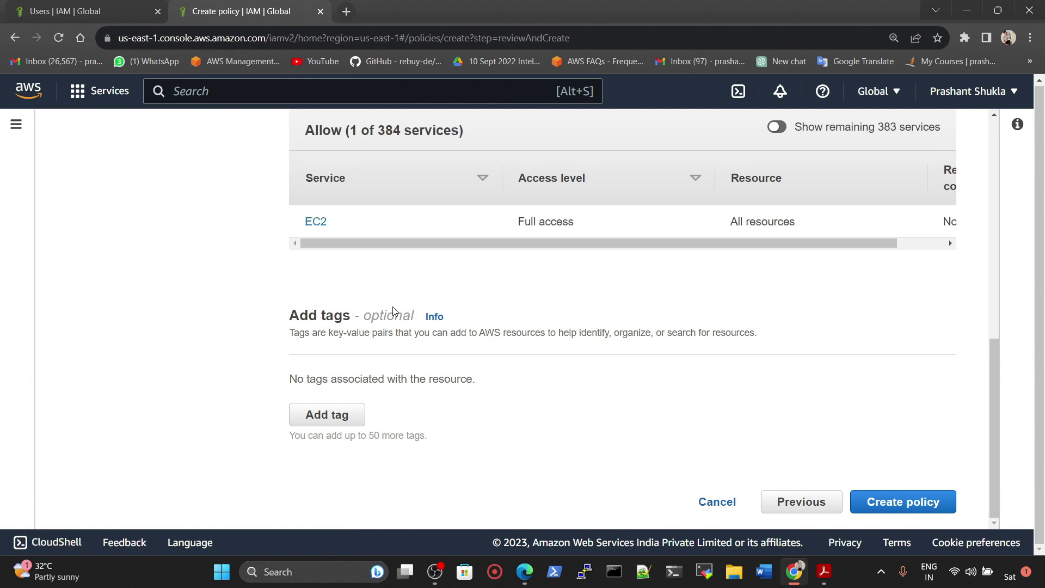
Step: Check the summary shows EC2 Full access on All resources, then attempt Create policy unnamed
triple_click(528, 225)
drag(729, 222, 714, 249)
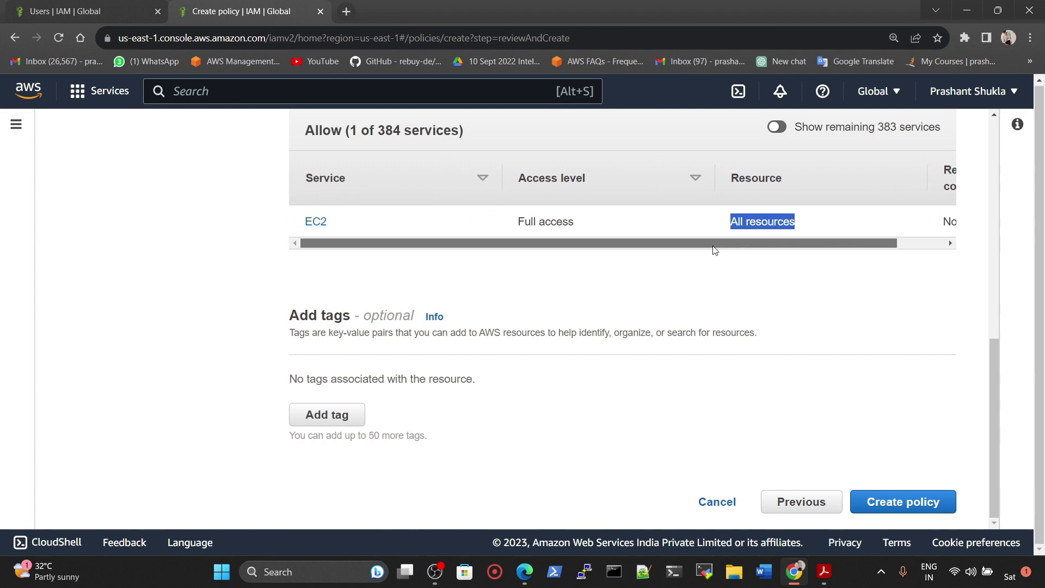
scroll(538, 302, up, 4)
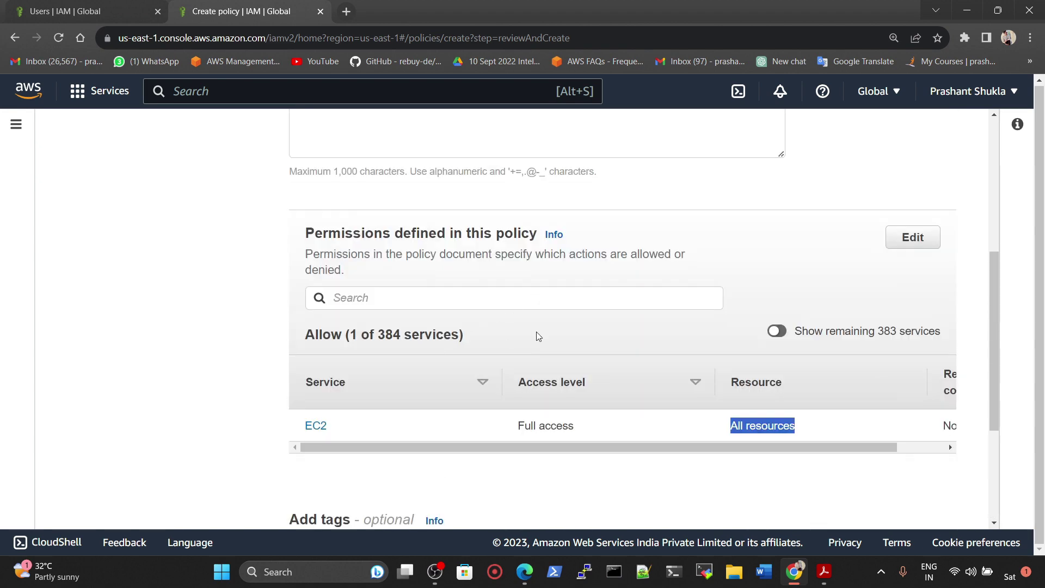
scroll(538, 336, down, 4)
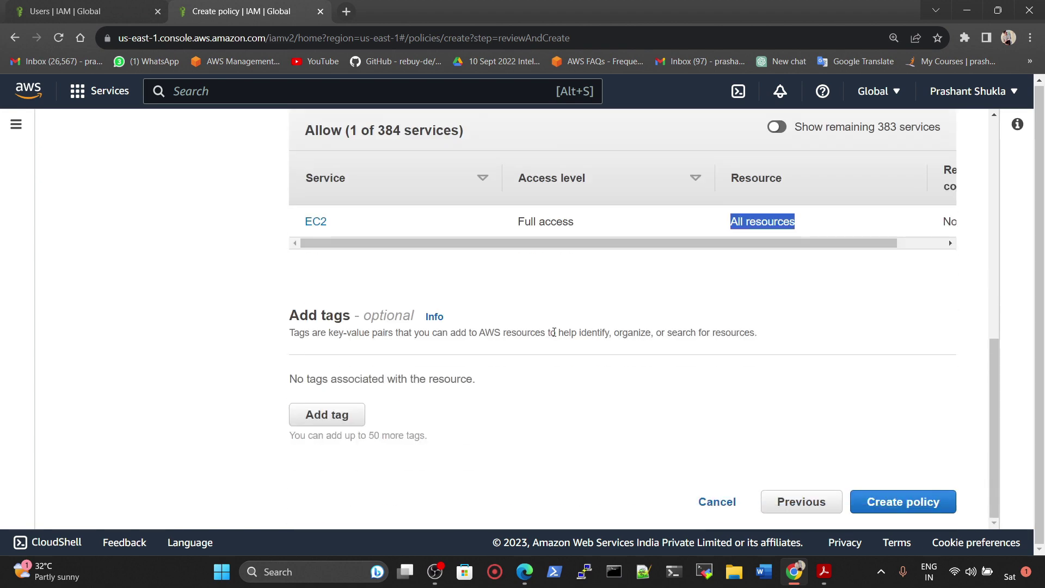
click(915, 502)
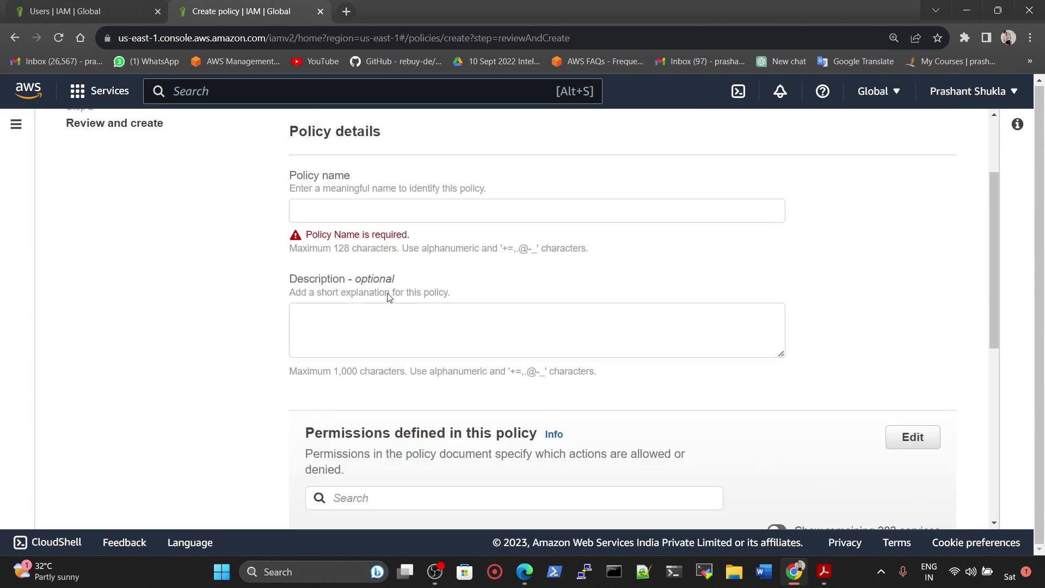
Step: Name the policy ec2FULLACCESS-dEMO and create it
scroll(376, 278, up, 2)
click(370, 339)
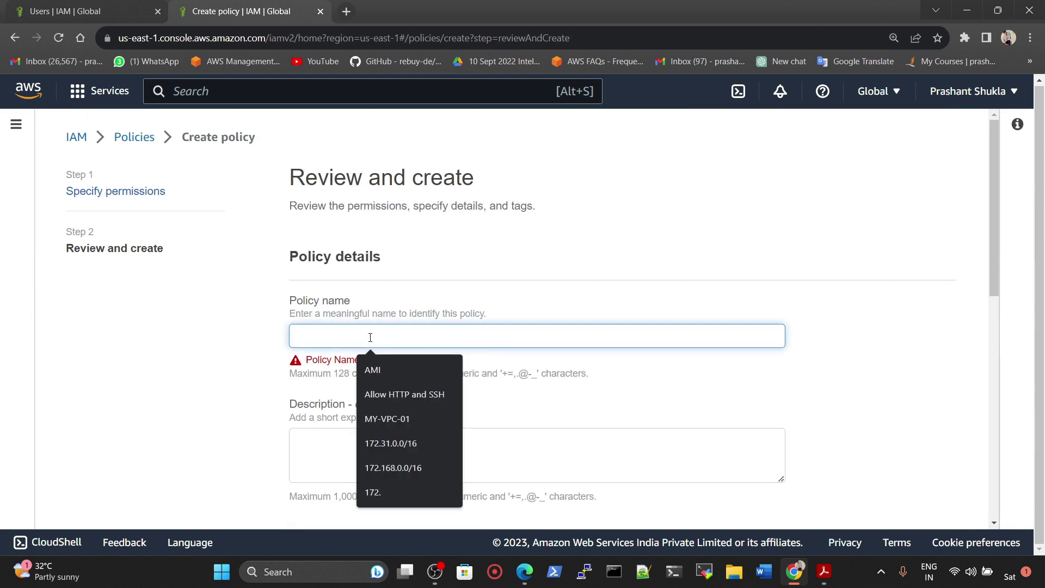
text(ec2FULLACCESS-)
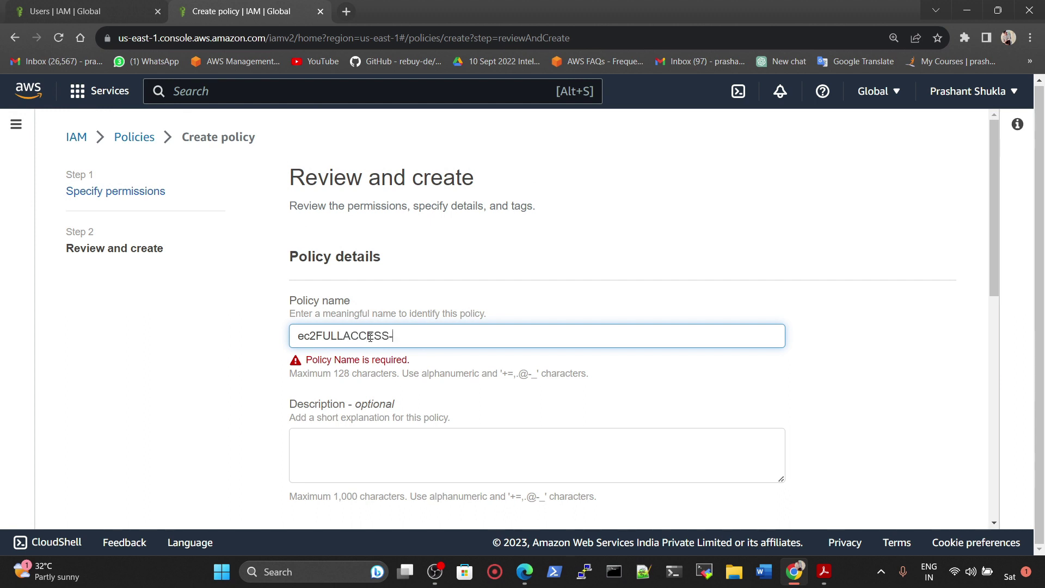
text(dEMO)
click(411, 436)
scroll(542, 423, down, 1)
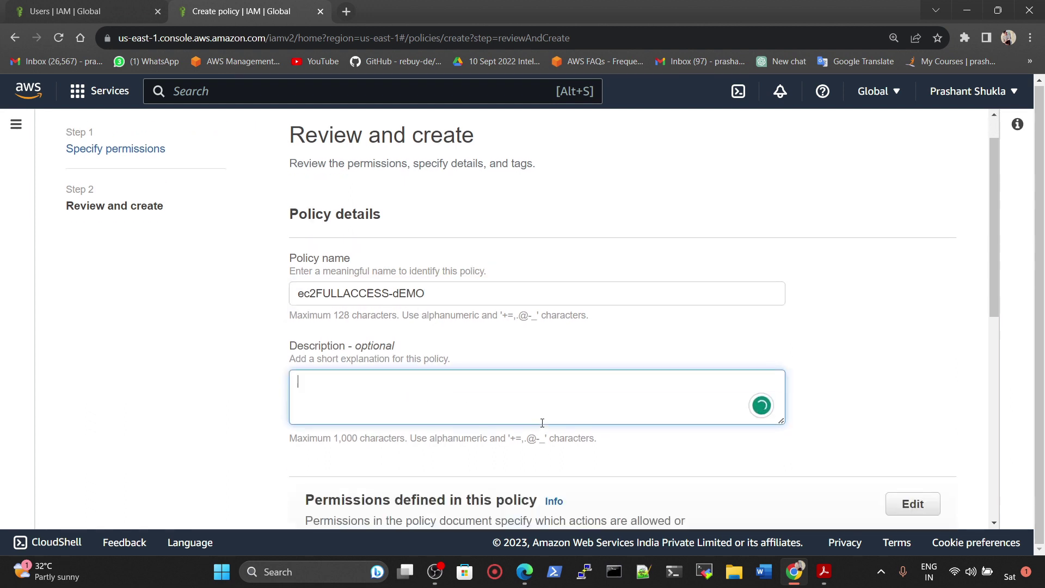
scroll(542, 422, down, 8)
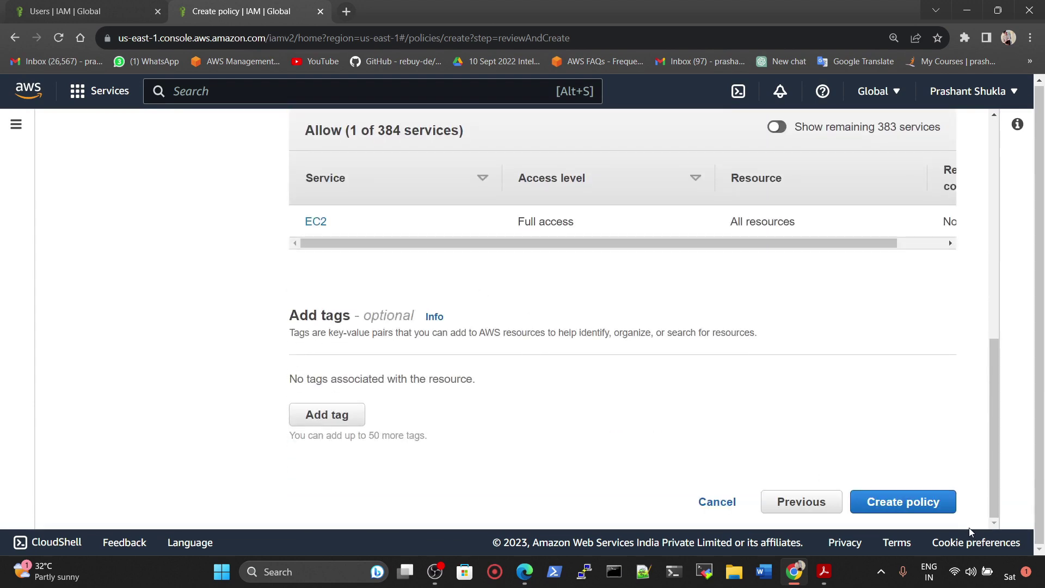
click(920, 502)
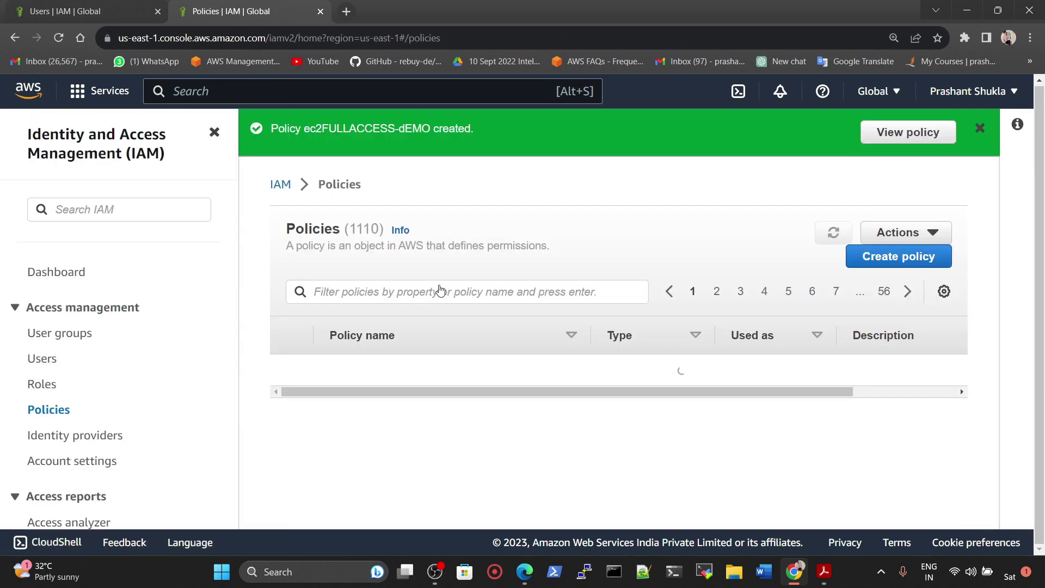
Step: Highlight the policy-created confirmation message
drag(271, 129, 421, 131)
click(431, 132)
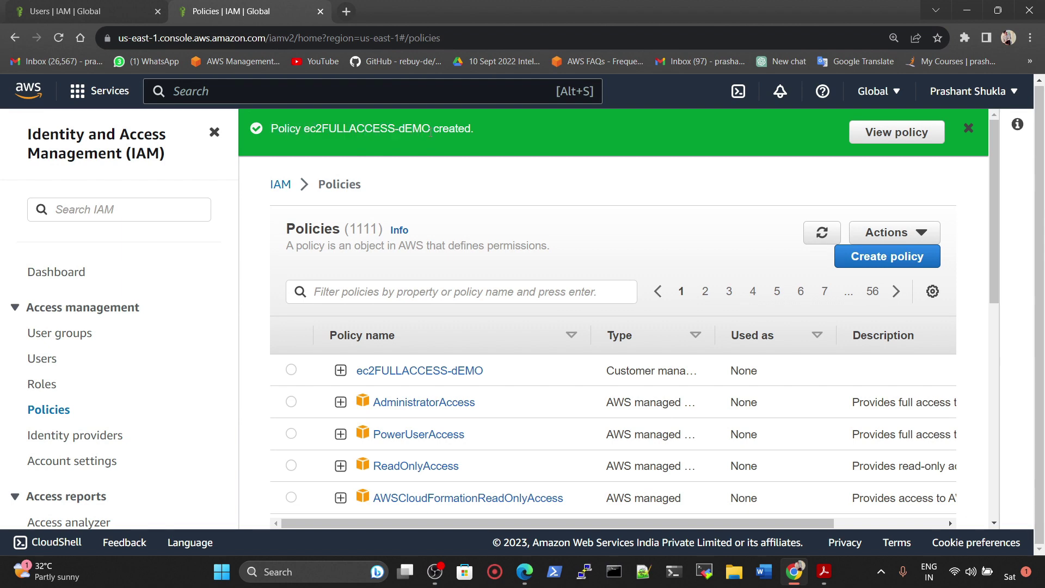
scroll(448, 399, down, 3)
scroll(368, 371, up, 1)
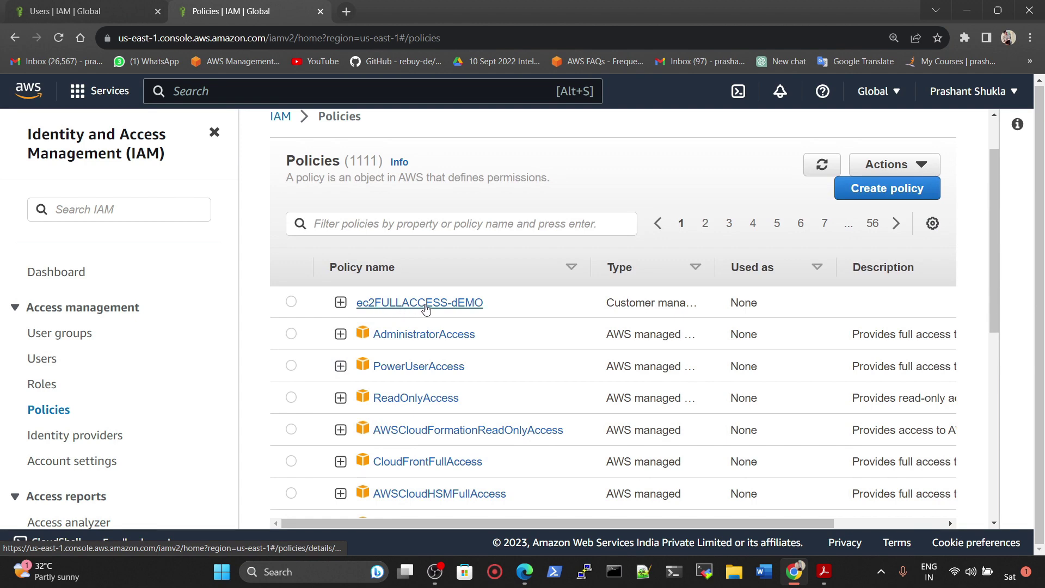
Step: Review ec2FULLACCESS-dEMO's permissions, then return via Policies to the IAM dashboard
click(425, 304)
scroll(381, 372, down, 3)
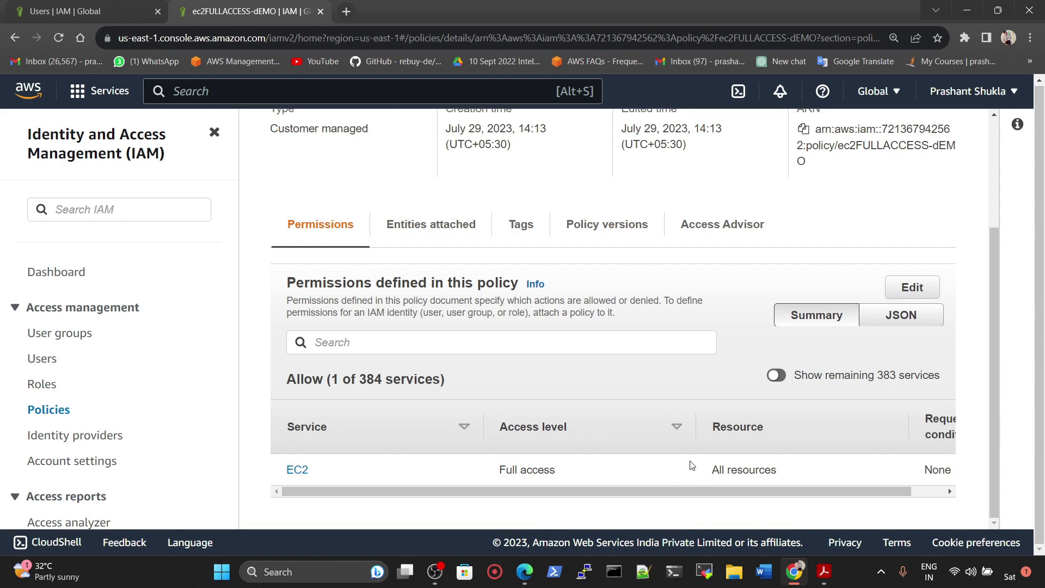
scroll(373, 242, up, 3)
click(340, 141)
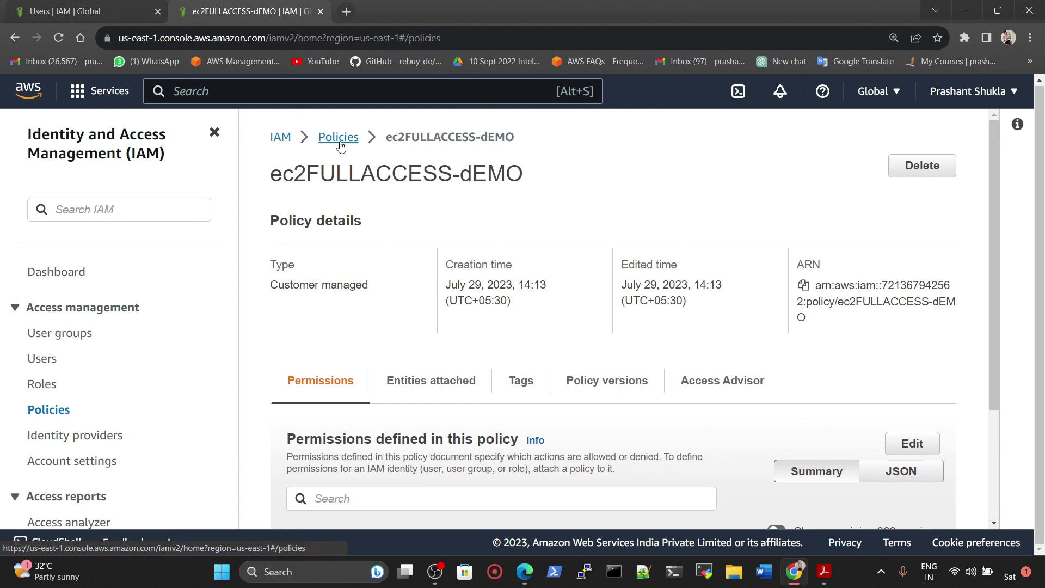
click(282, 139)
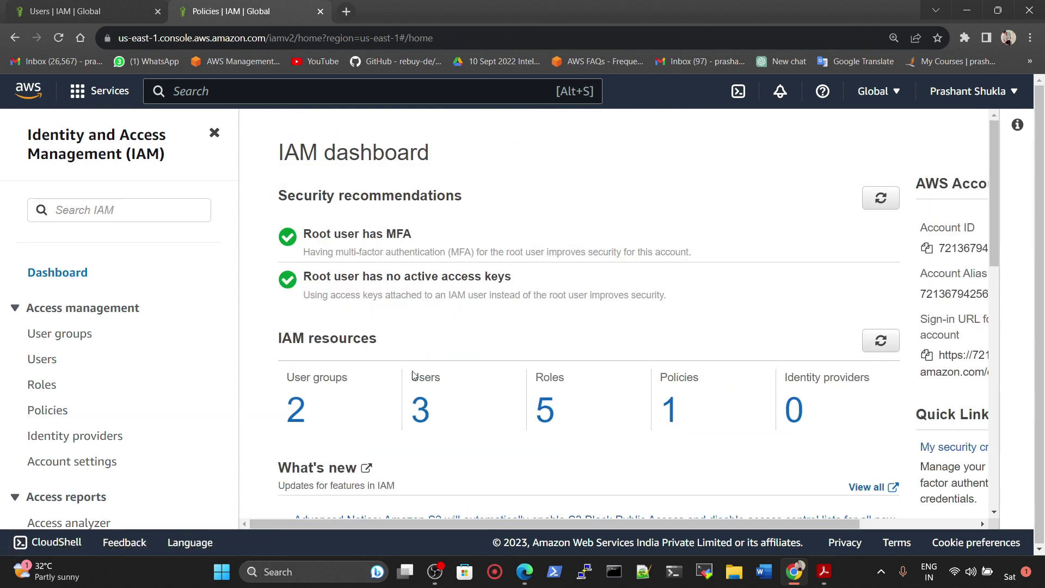
Step: Open user dev1 and look over its Security credentials tab
click(420, 409)
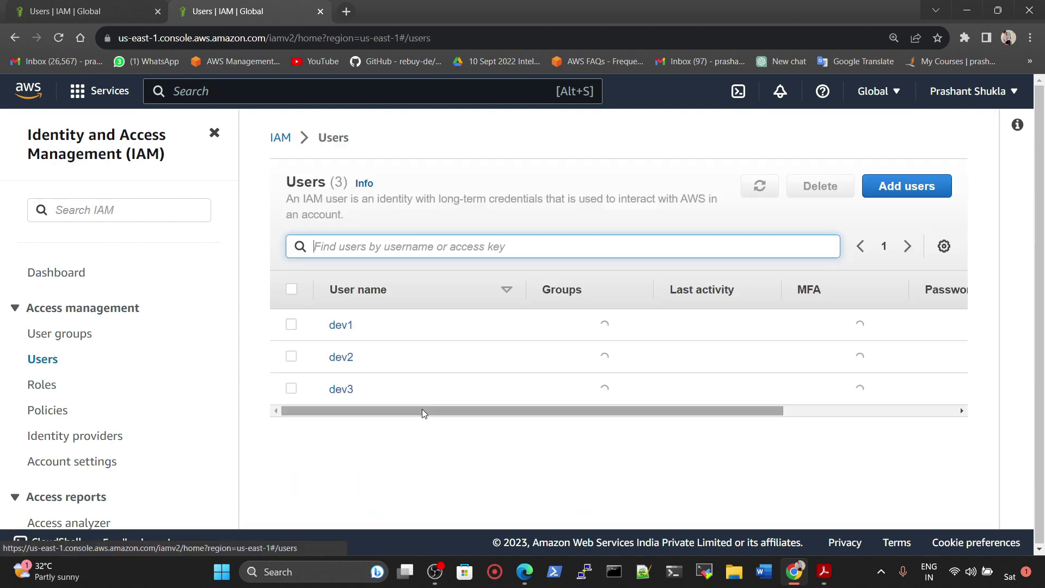
click(342, 326)
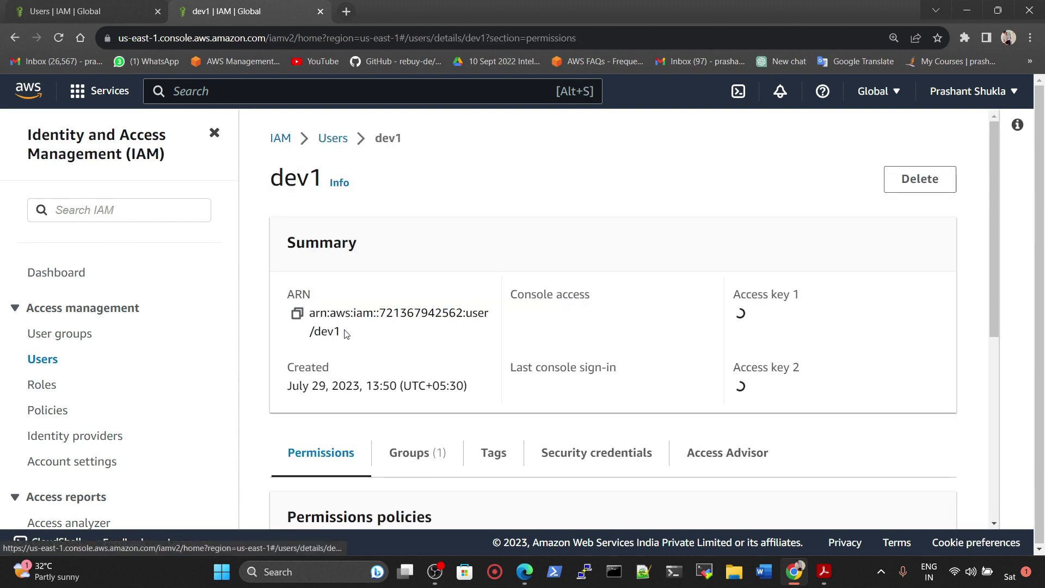
scroll(529, 314, down, 3)
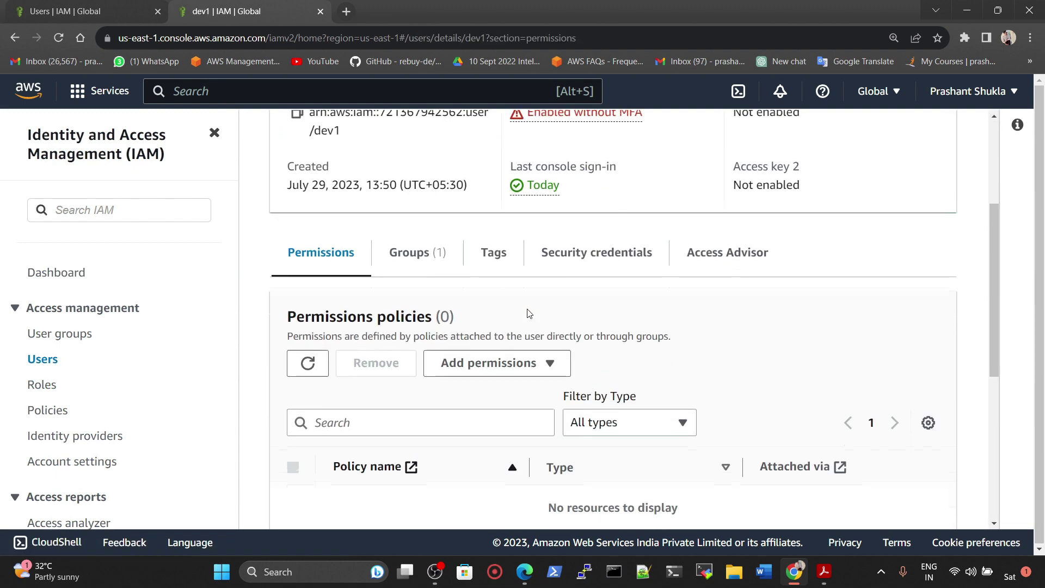
click(620, 254)
scroll(615, 315, down, 3)
scroll(615, 316, down, 10)
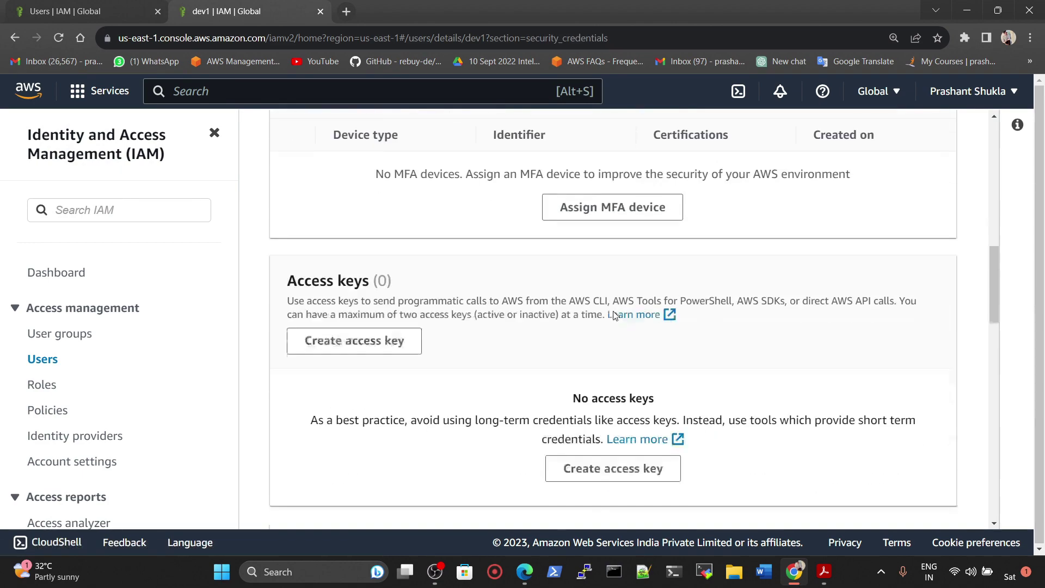
scroll(615, 327, down, 8)
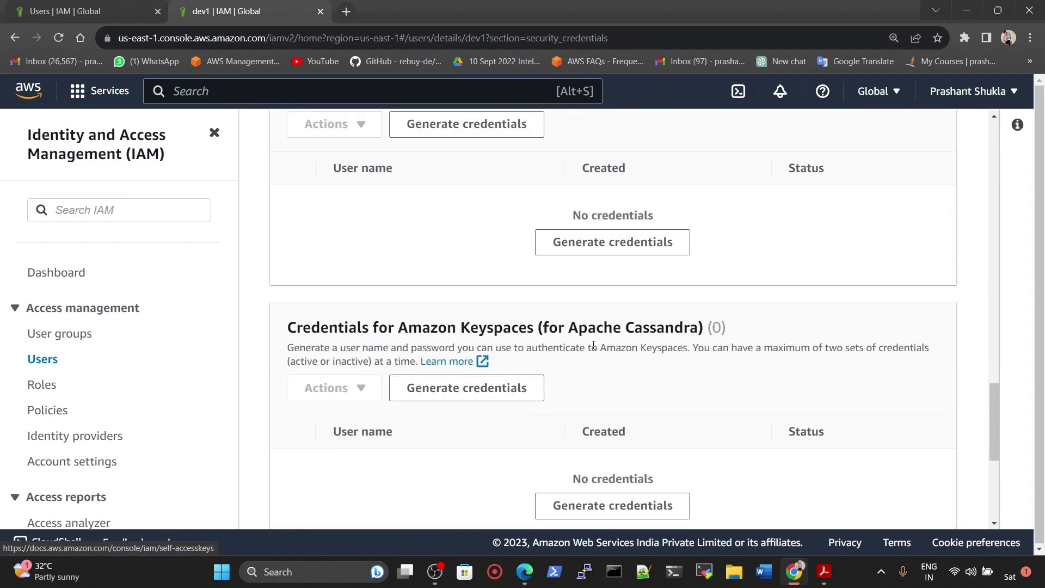
scroll(644, 402, up, 11)
scroll(616, 370, up, 10)
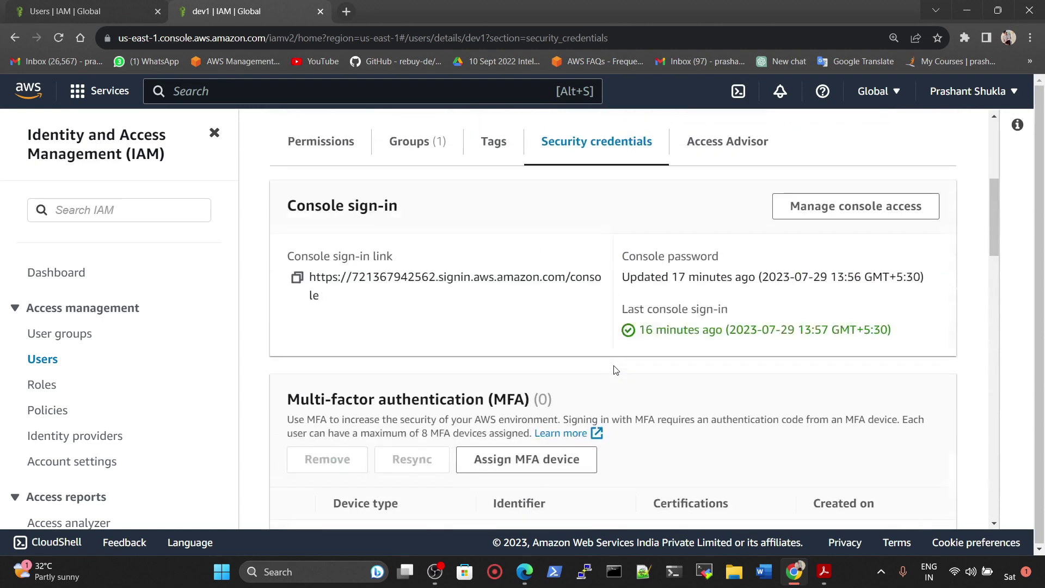
Step: Go back to dev1's Permissions tab and expand the Add permissions menu
click(331, 415)
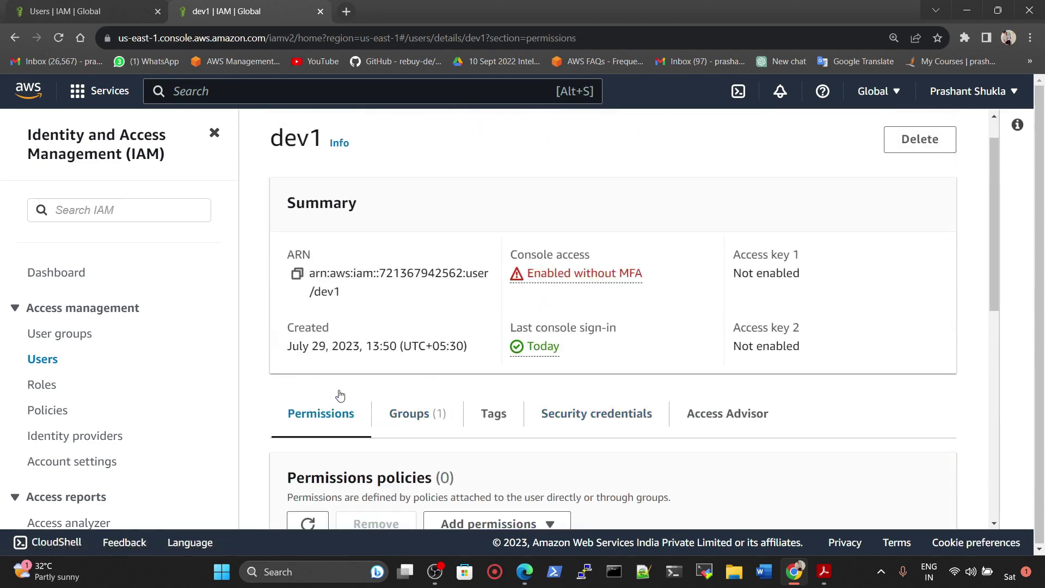
scroll(338, 397, down, 3)
scroll(394, 369, down, 2)
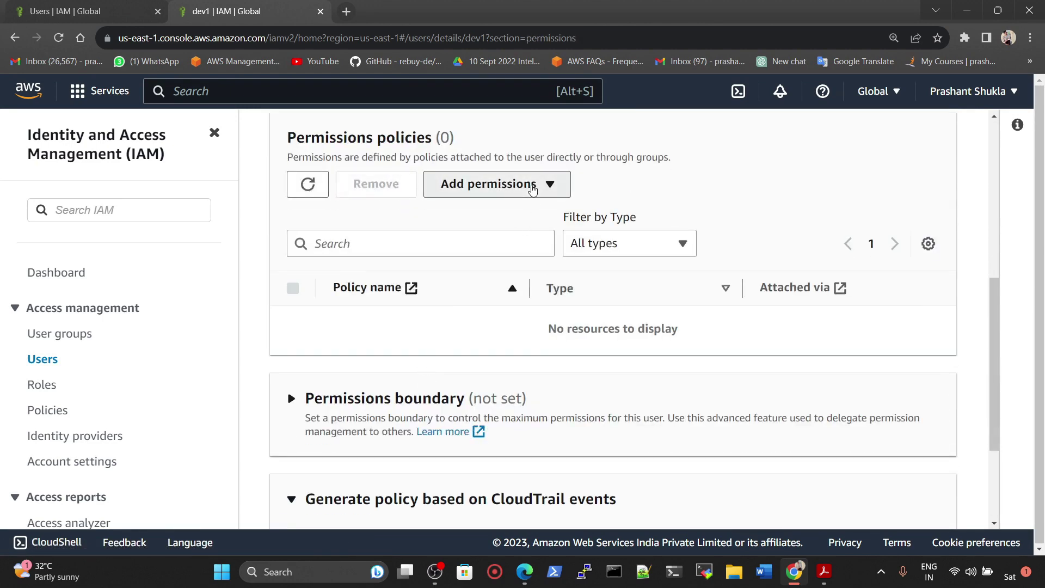
click(532, 188)
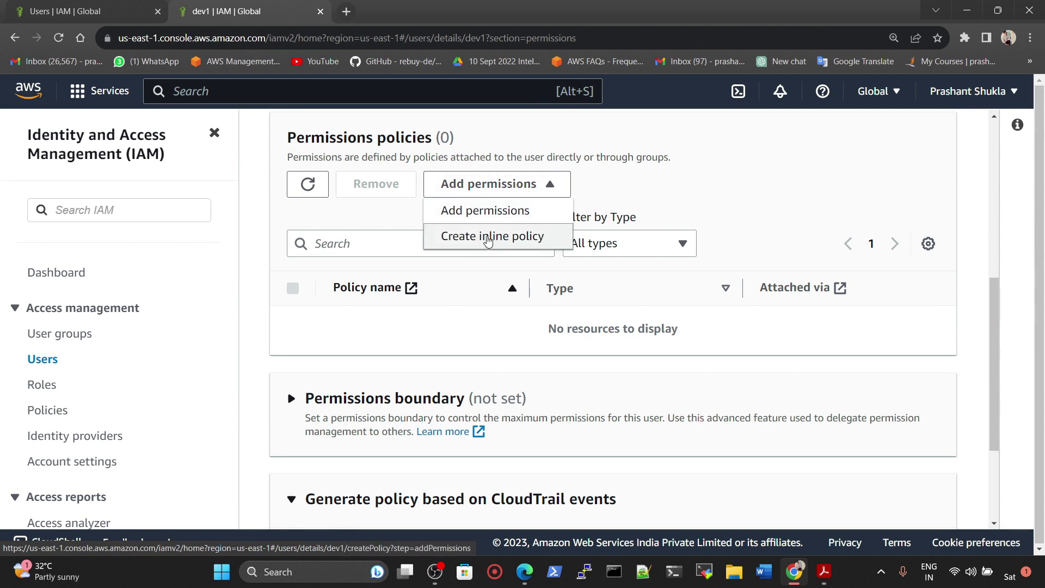
Step: Start adding permissions to dev1 using Attach policies directly
click(487, 212)
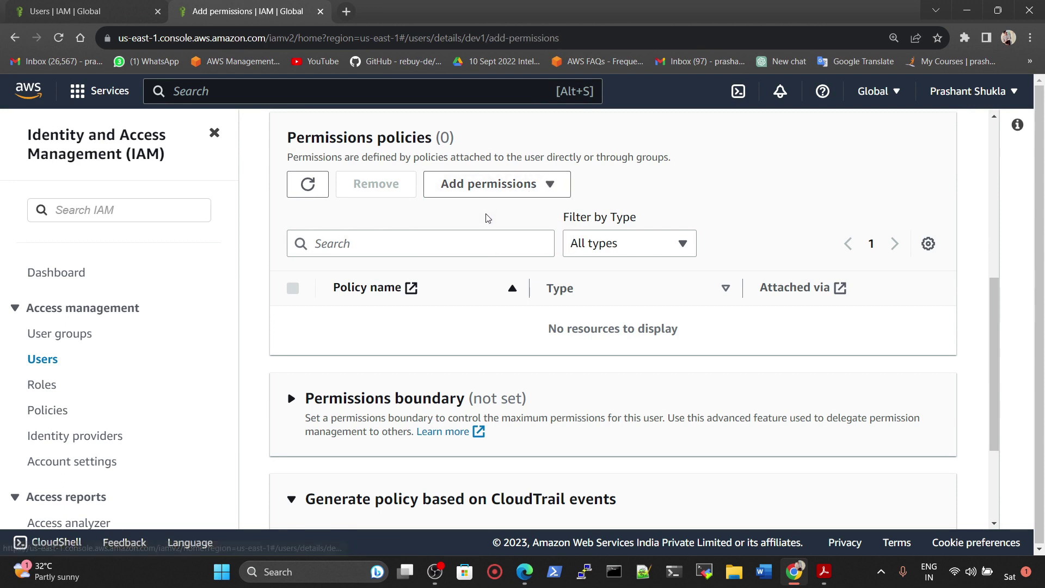
scroll(826, 278, down, 3)
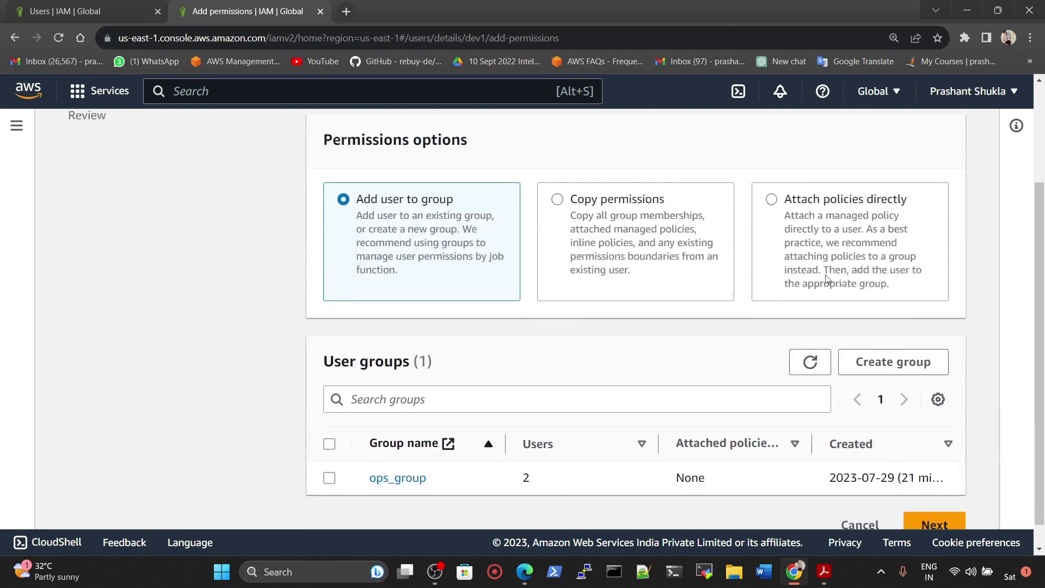
click(817, 212)
scroll(798, 249, down, 5)
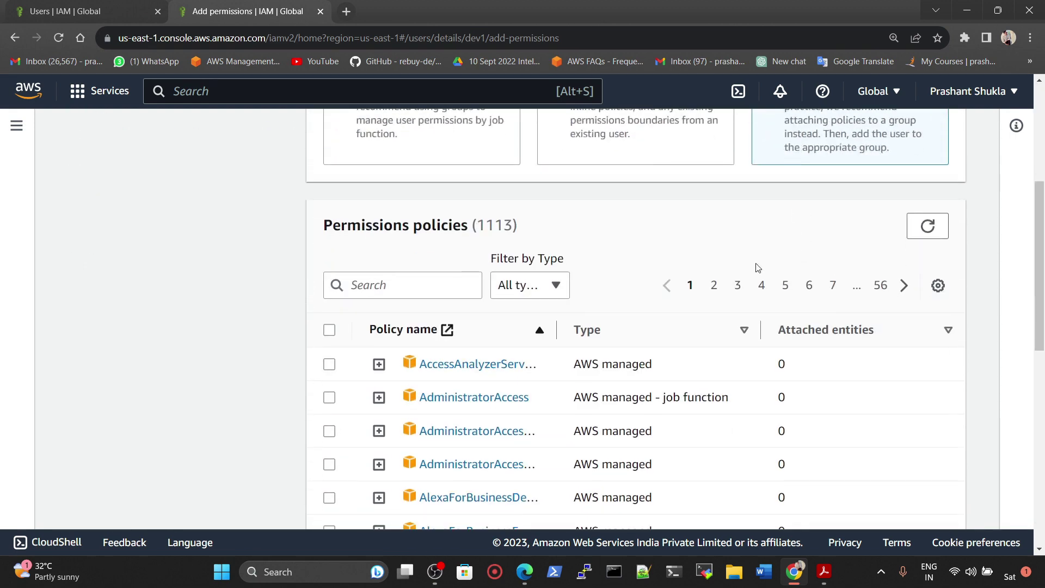
scroll(430, 210, up, 1)
Step: Search 'ec2FULL', select the Customer managed ec2FULLACCESS-dEMO policy and proceed to Review
click(424, 214)
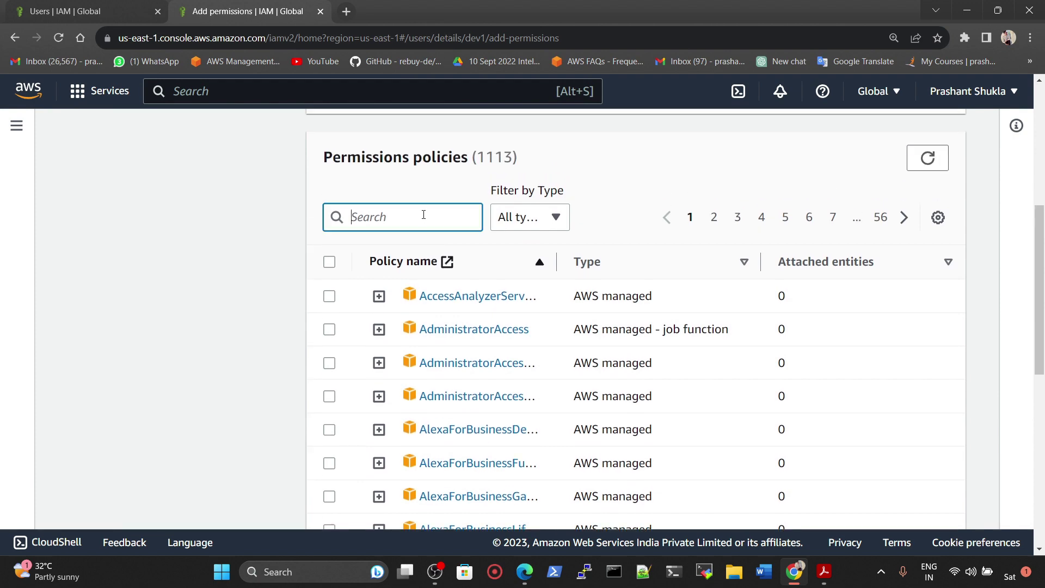
text(ec2)
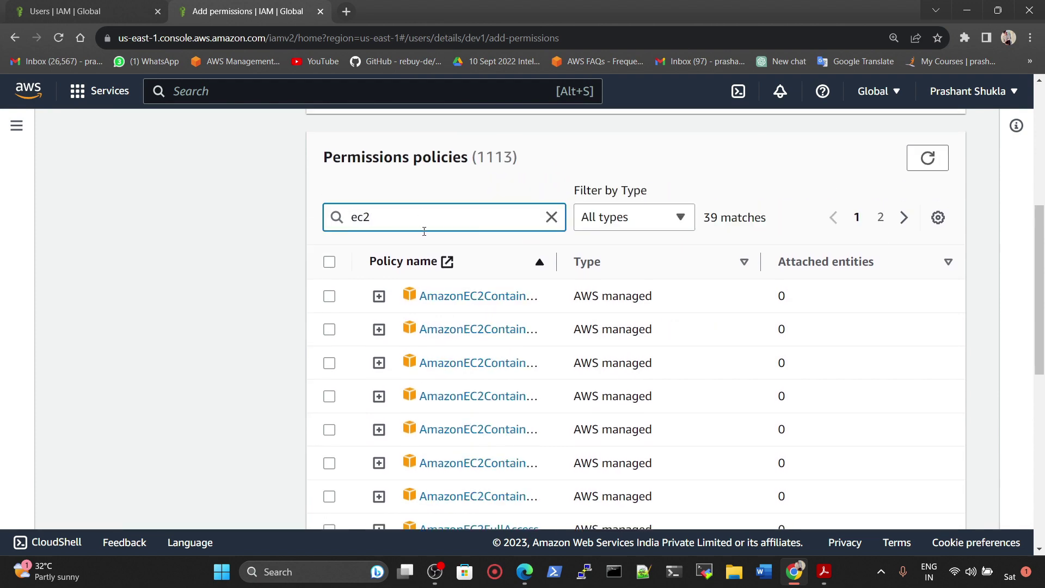
scroll(446, 242, down, 8)
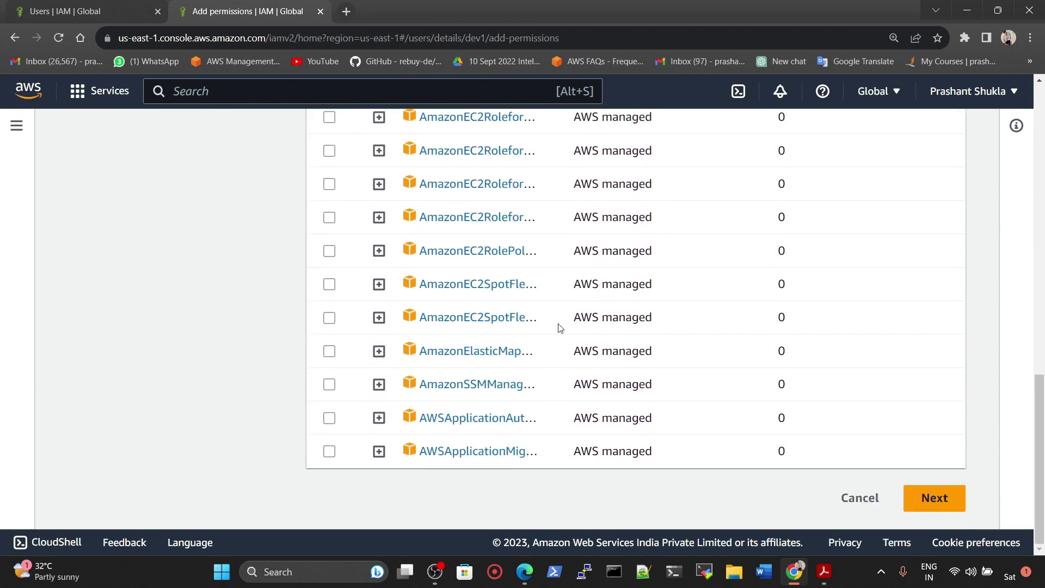
scroll(469, 289, up, 10)
scroll(450, 327, down, 5)
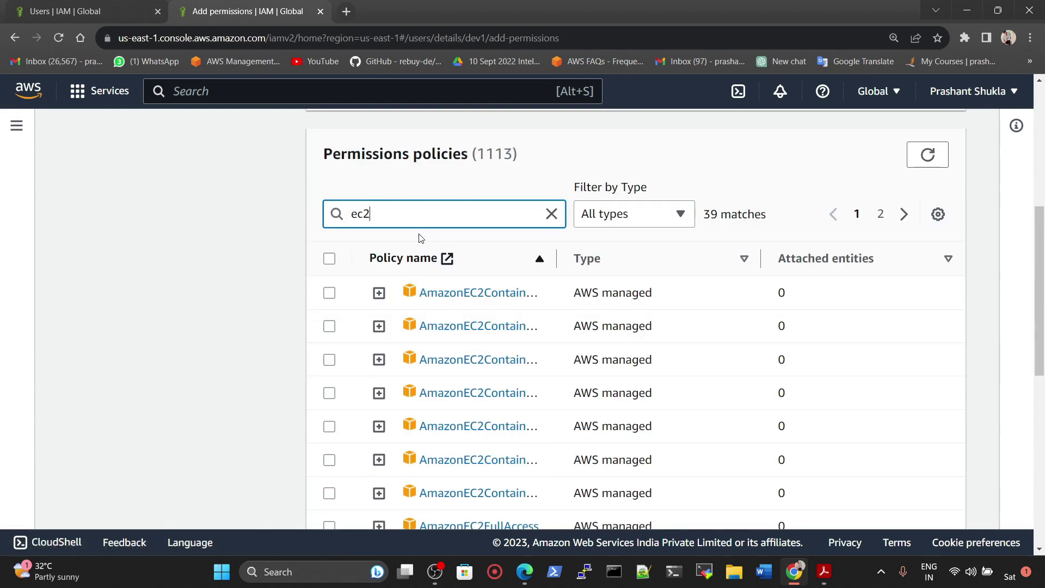
text(FULL)
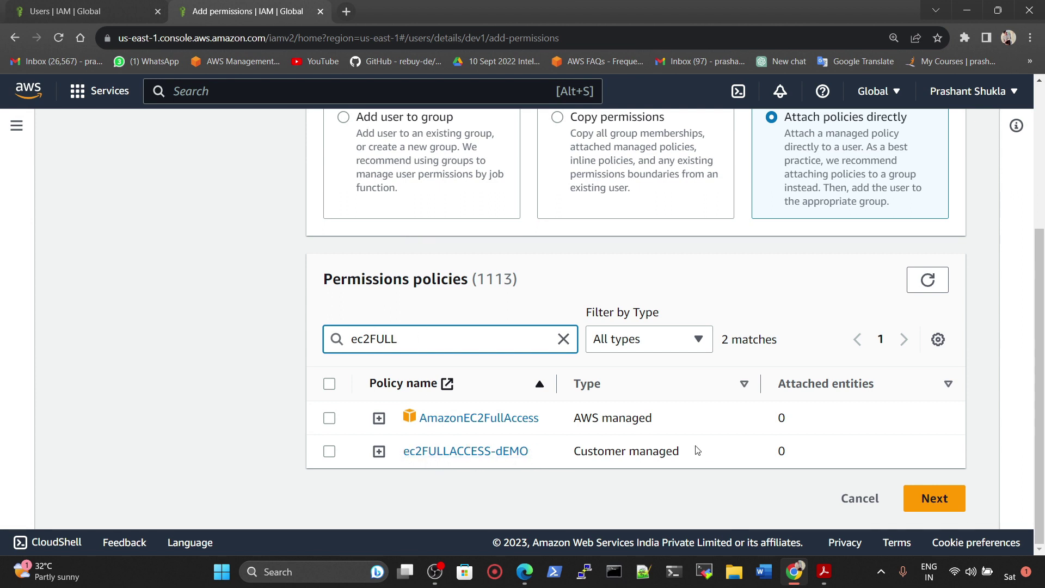
drag(571, 452, 701, 461)
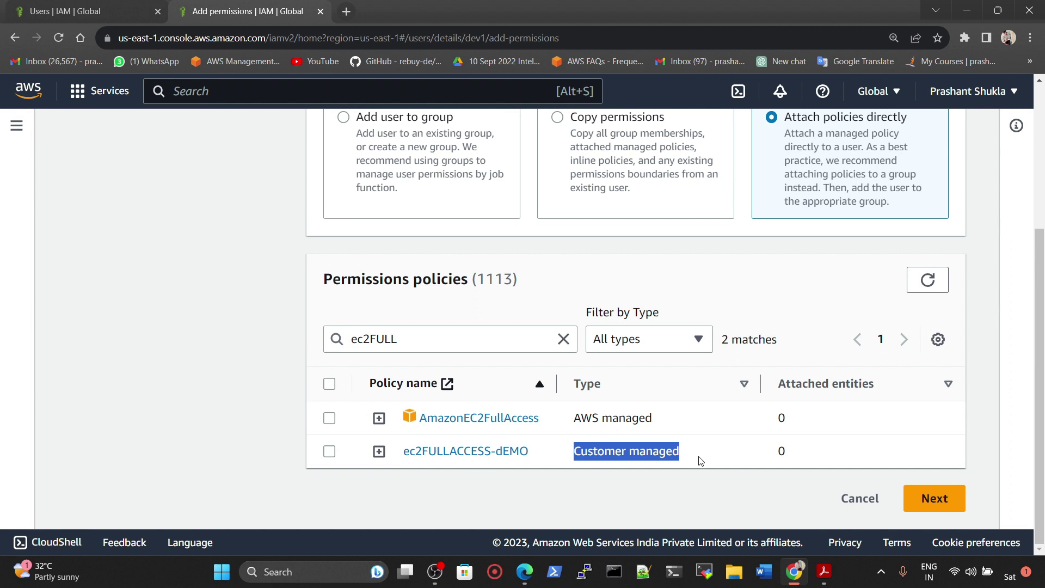
drag(573, 419, 653, 420)
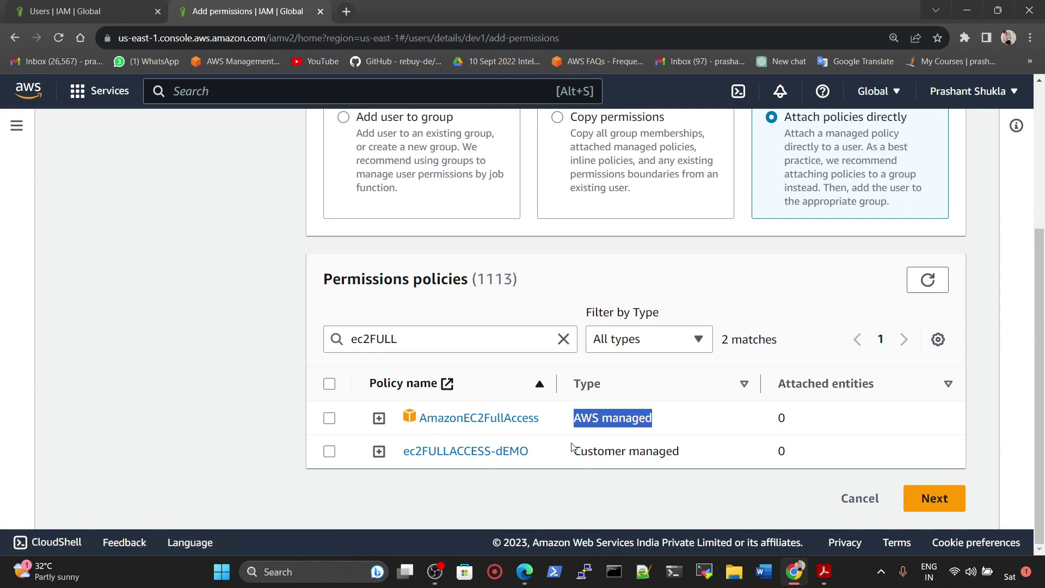
drag(575, 452, 702, 462)
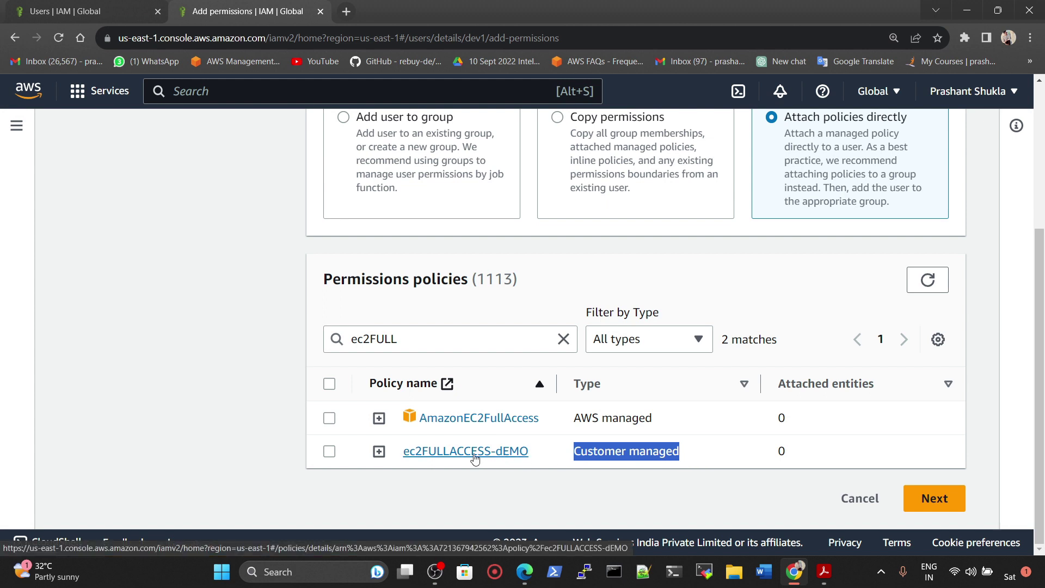
click(330, 451)
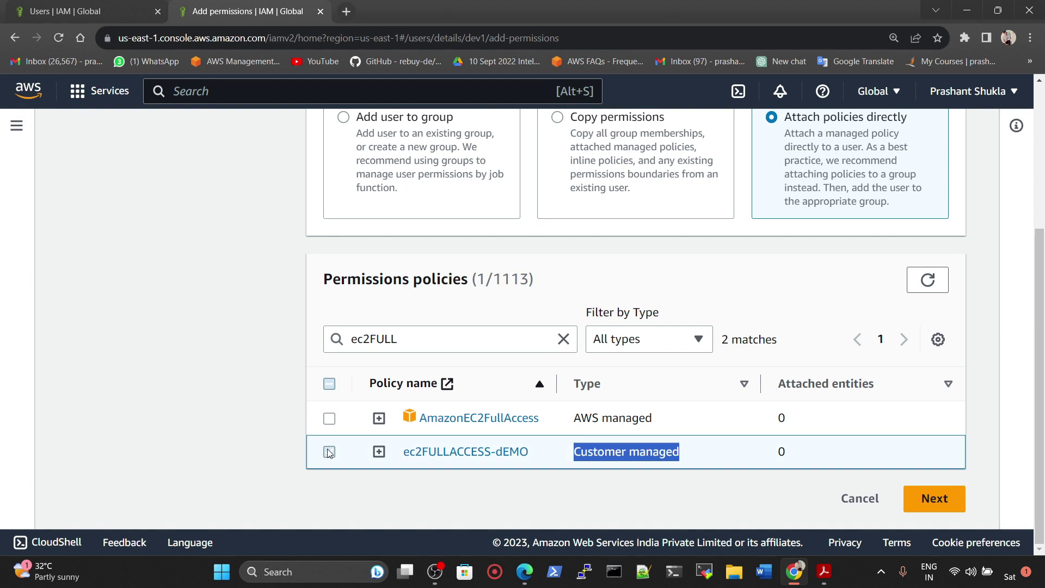
click(935, 502)
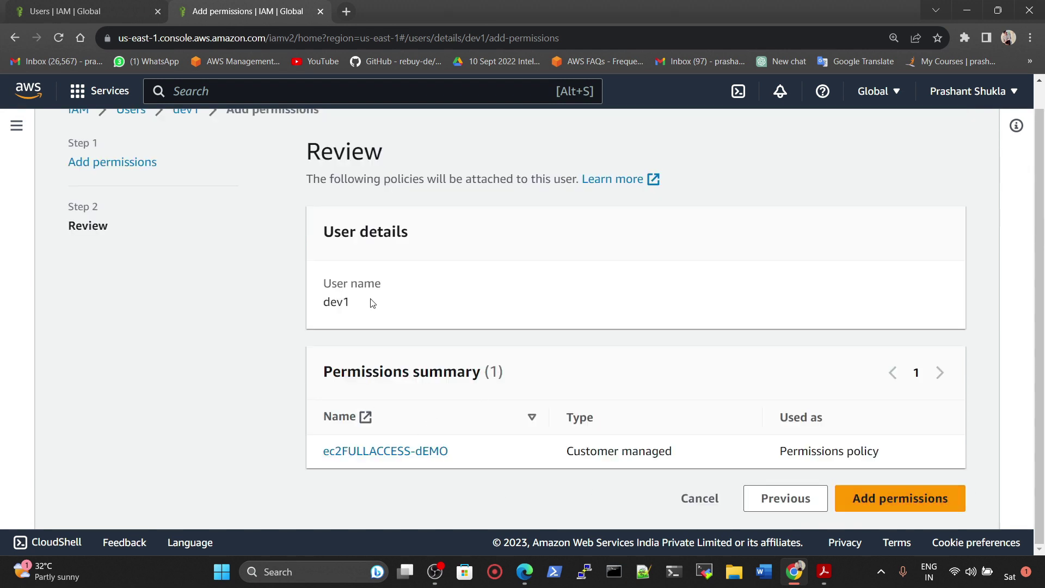
Step: Attach ec2FULLACCESS-dEMO to dev1 and note the confirmation
click(883, 495)
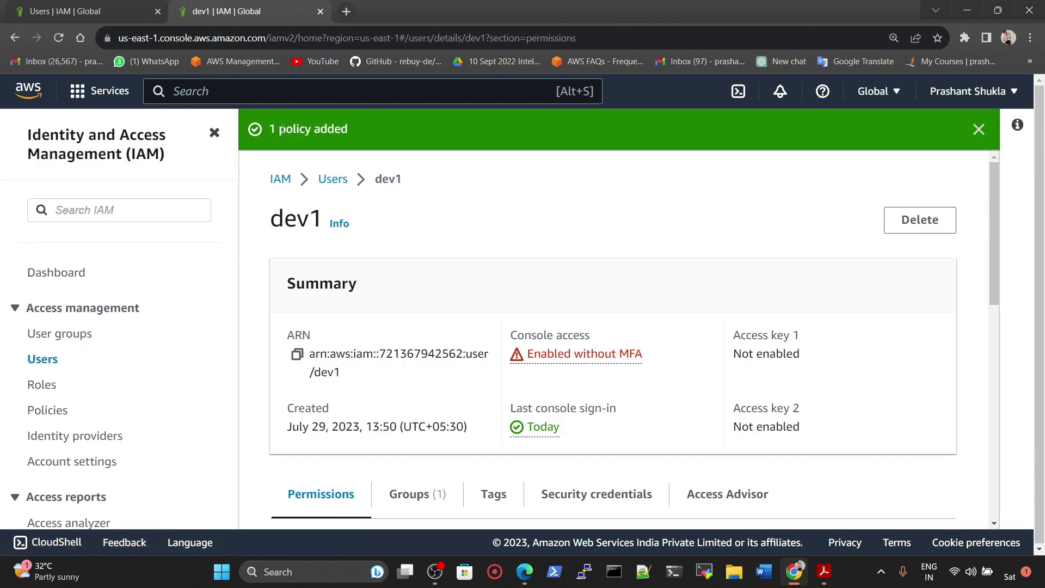
drag(280, 130, 365, 132)
click(391, 135)
Step: Read and close the console access note, then switch to dev1's private browser window
click(597, 359)
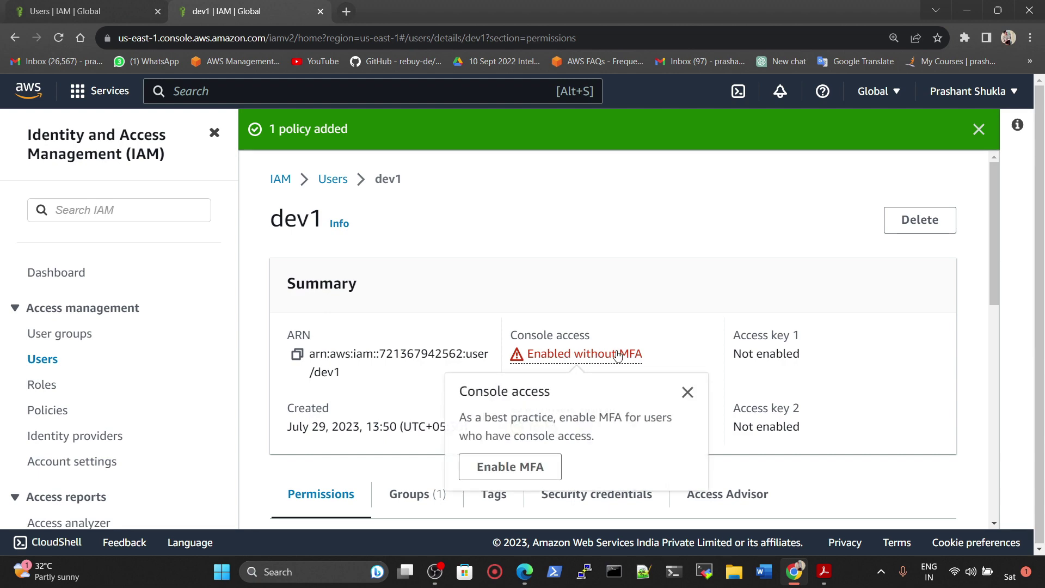
click(684, 401)
scroll(625, 322, down, 7)
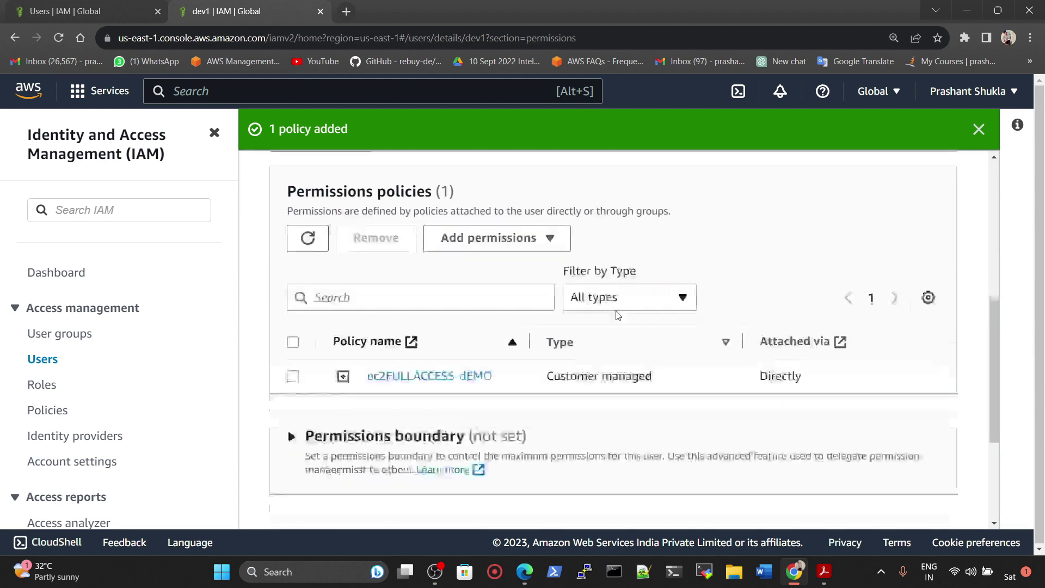
scroll(574, 327, up, 6)
click(525, 572)
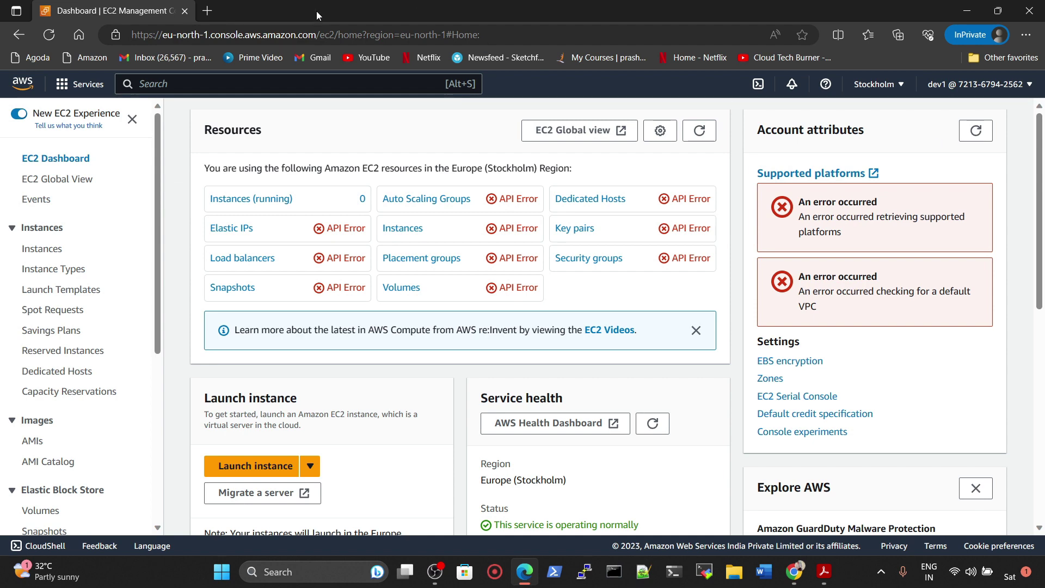
Step: Begin launching a new EC2 instance with the Ubuntu image from the Instances list
click(50, 43)
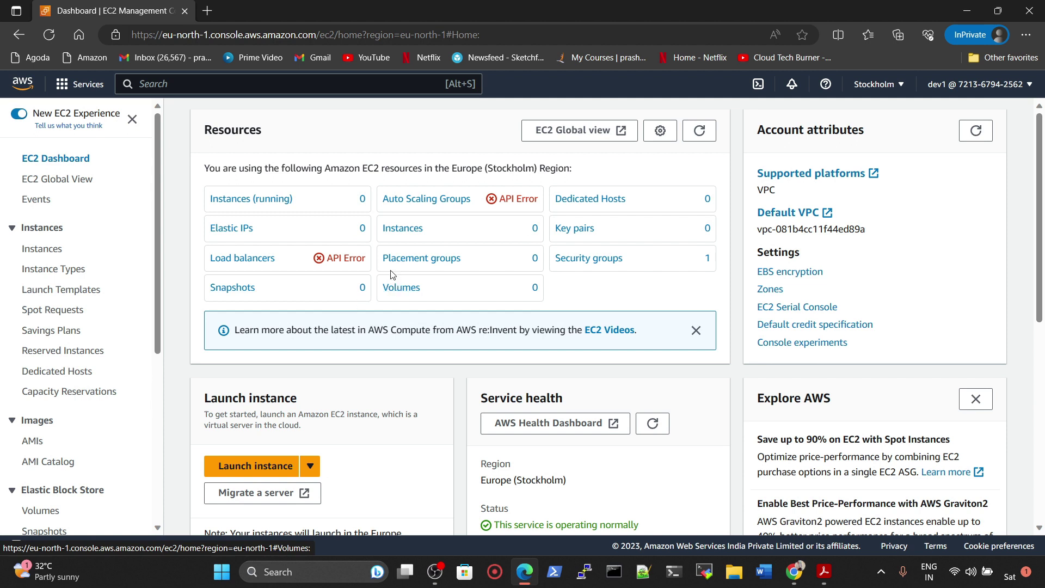
click(257, 203)
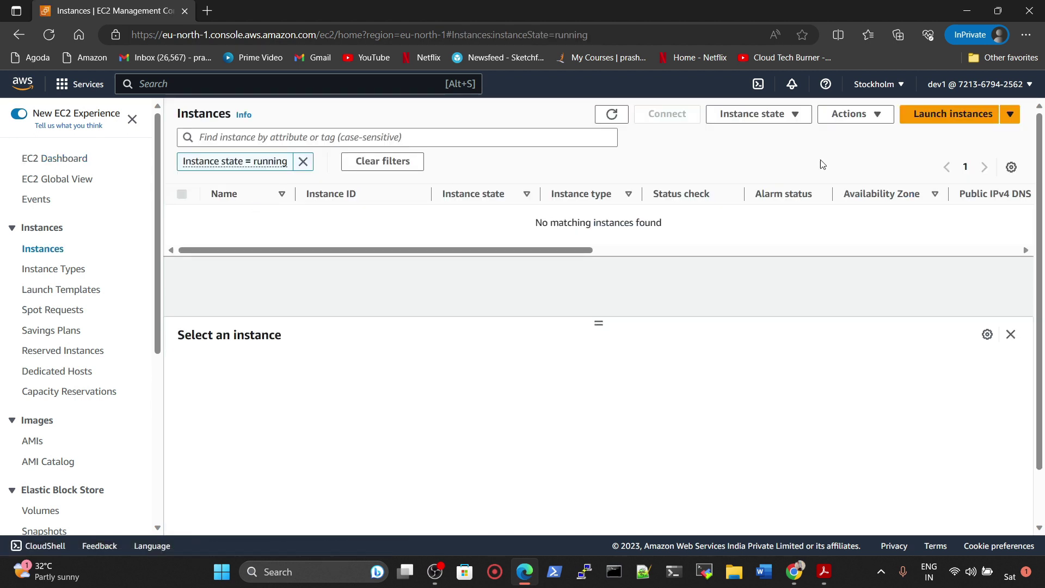
click(952, 115)
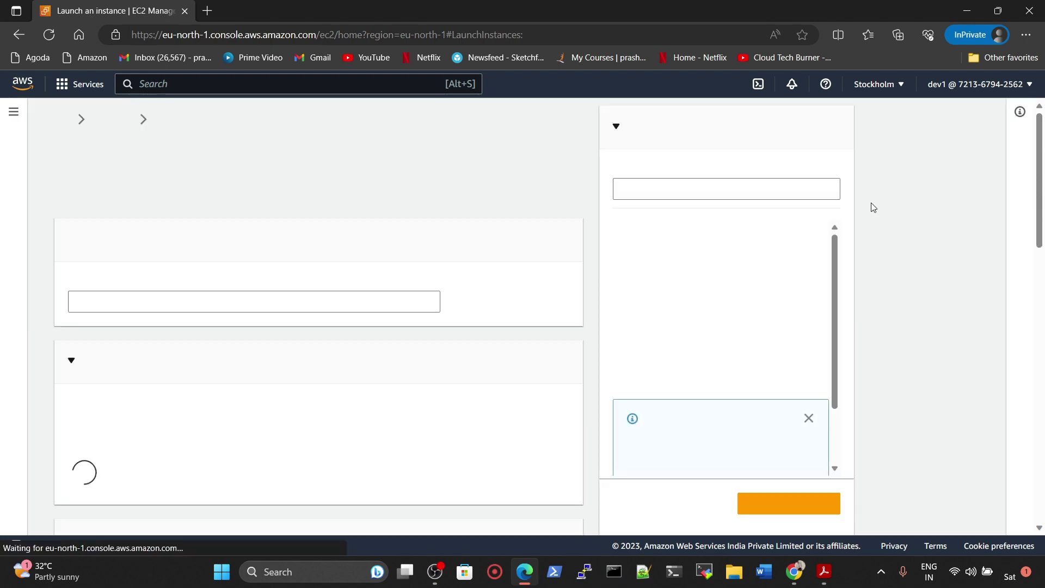
scroll(268, 381, down, 2)
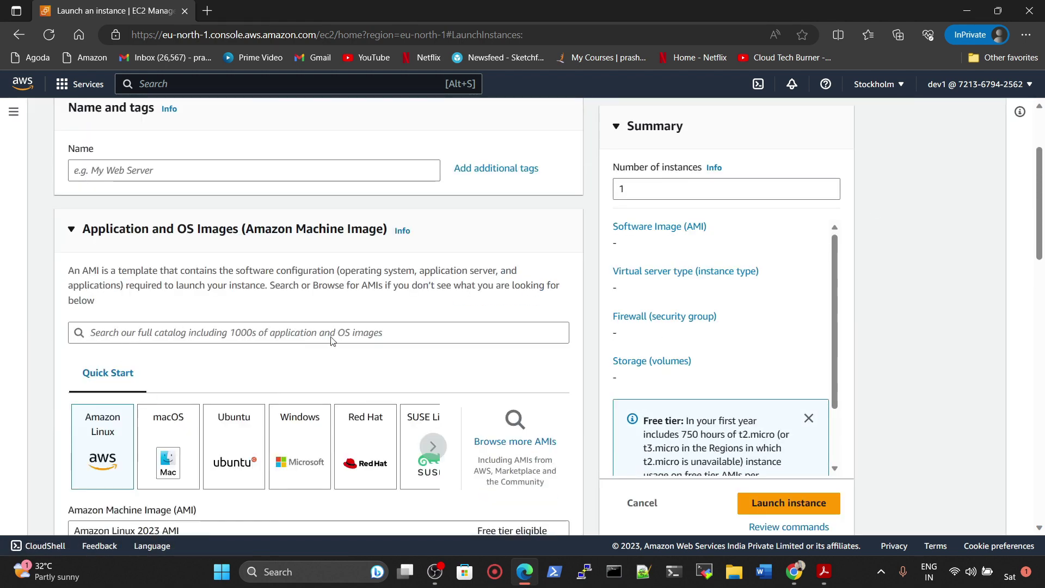
click(256, 436)
scroll(256, 389, down, 3)
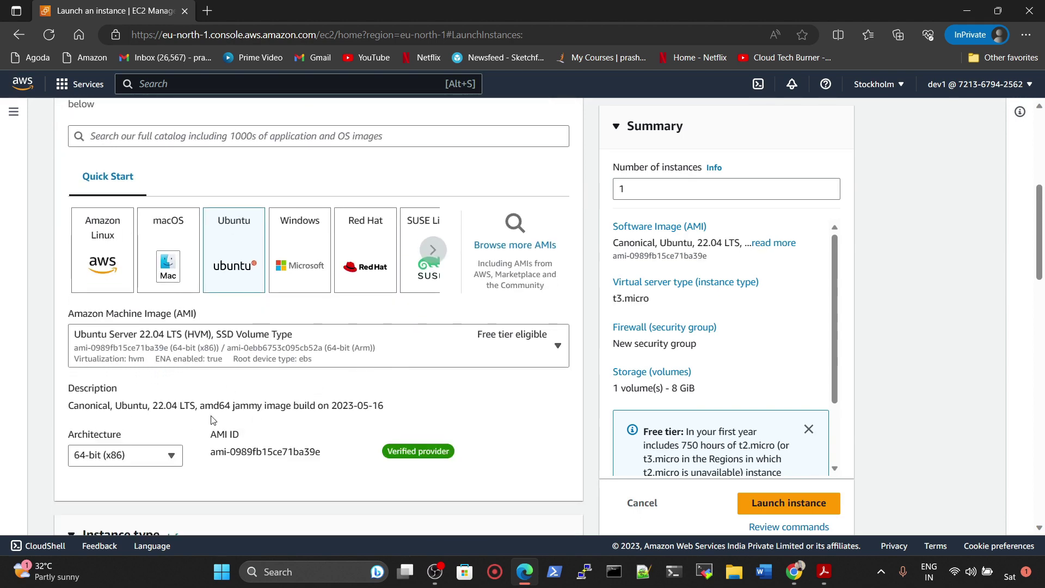
scroll(228, 398, up, 5)
Step: Name the new instance 'sdfgd'
click(130, 303)
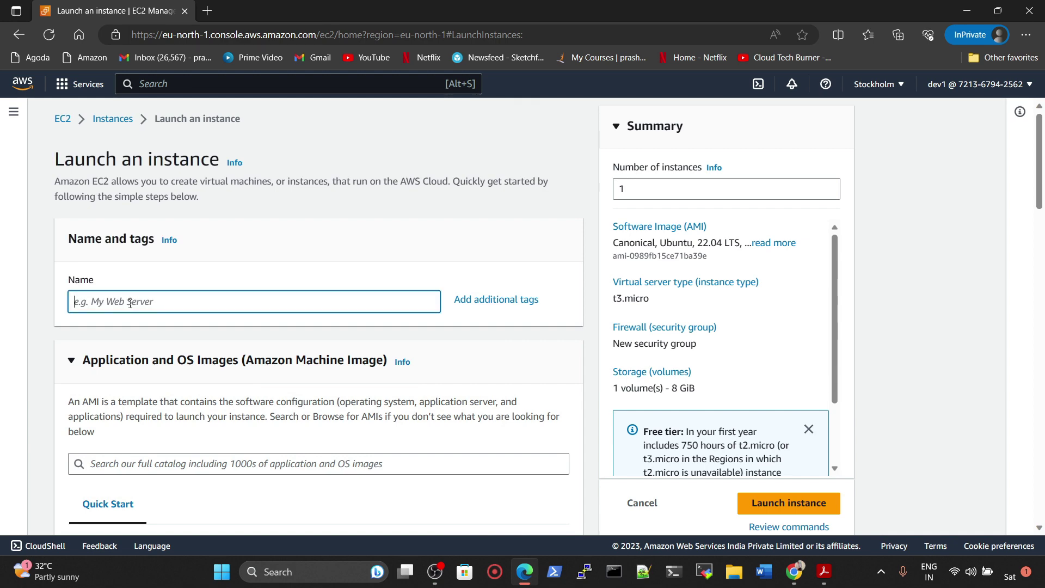
text(sdfgd)
scroll(159, 374, down, 10)
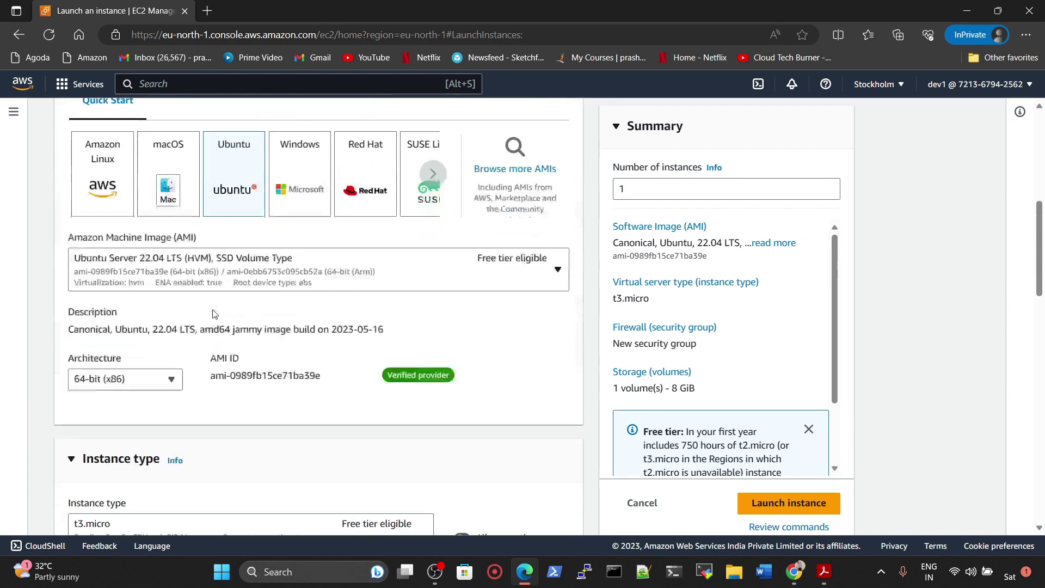
scroll(159, 373, down, 2)
Step: Cancel the Create key pair dialog and abandon the launch for the empty Instances list
click(135, 294)
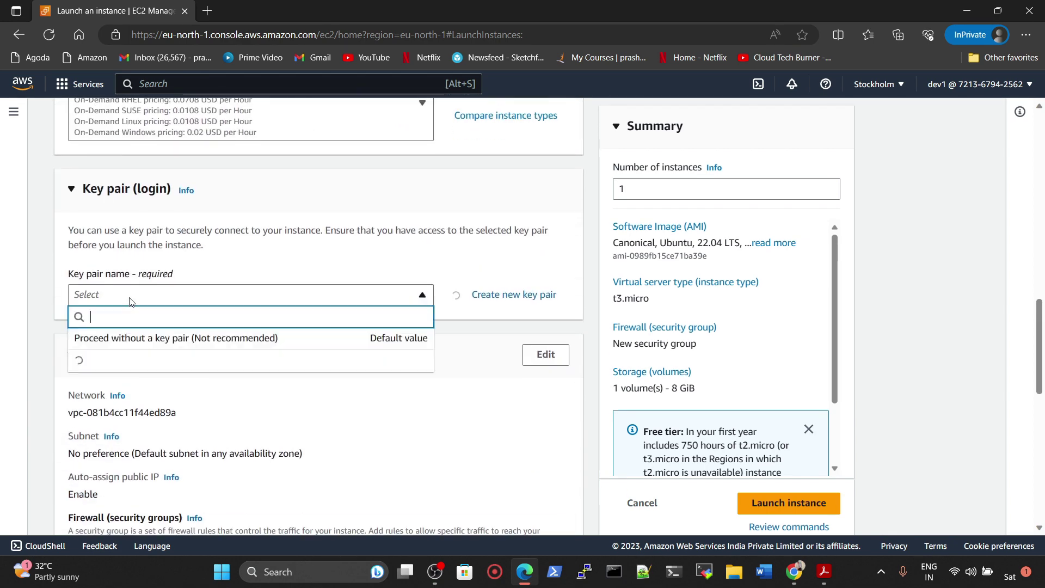
click(512, 295)
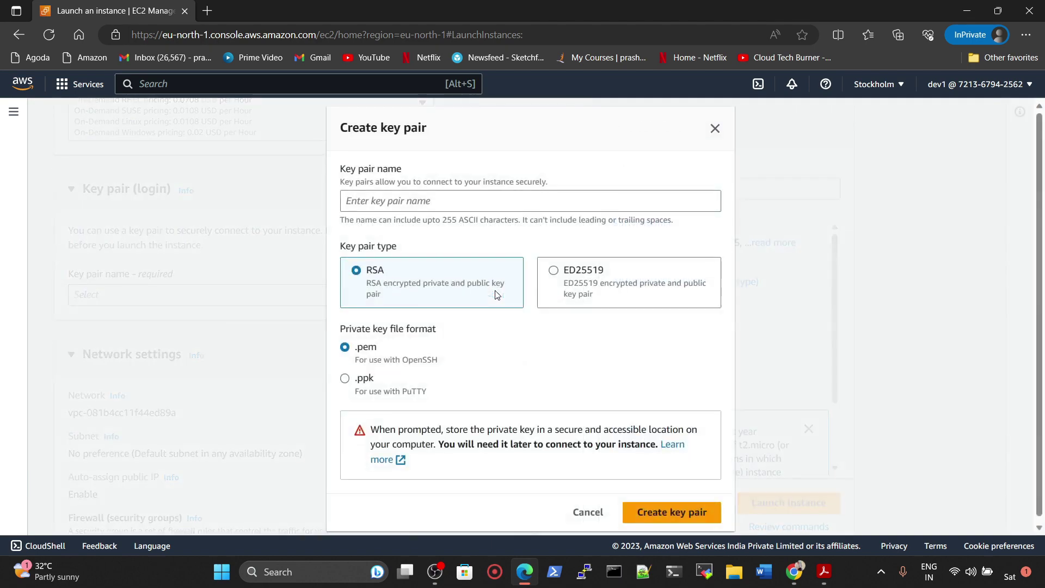
click(586, 512)
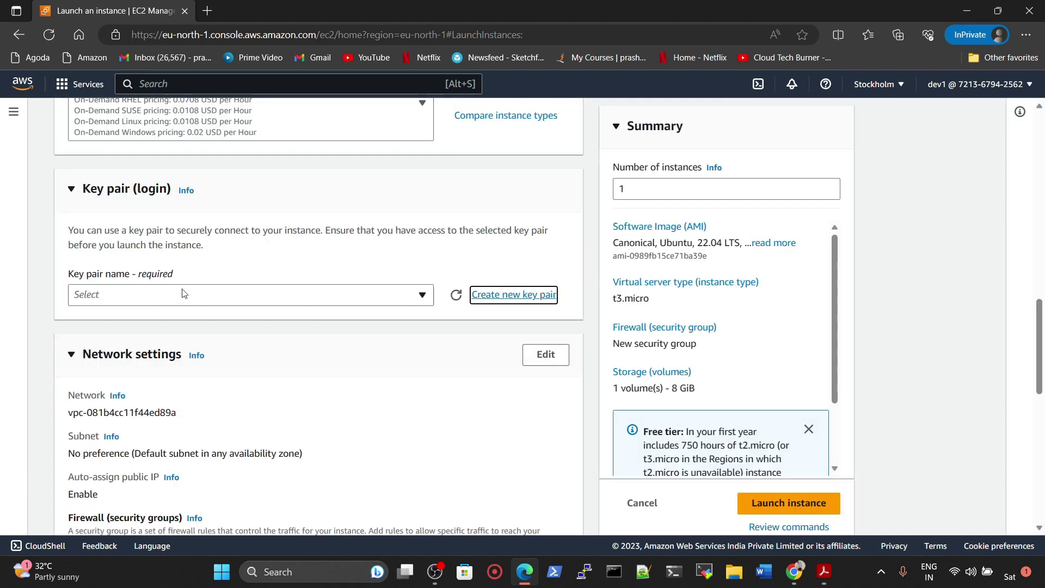
scroll(579, 345, down, 10)
scroll(724, 327, down, 2)
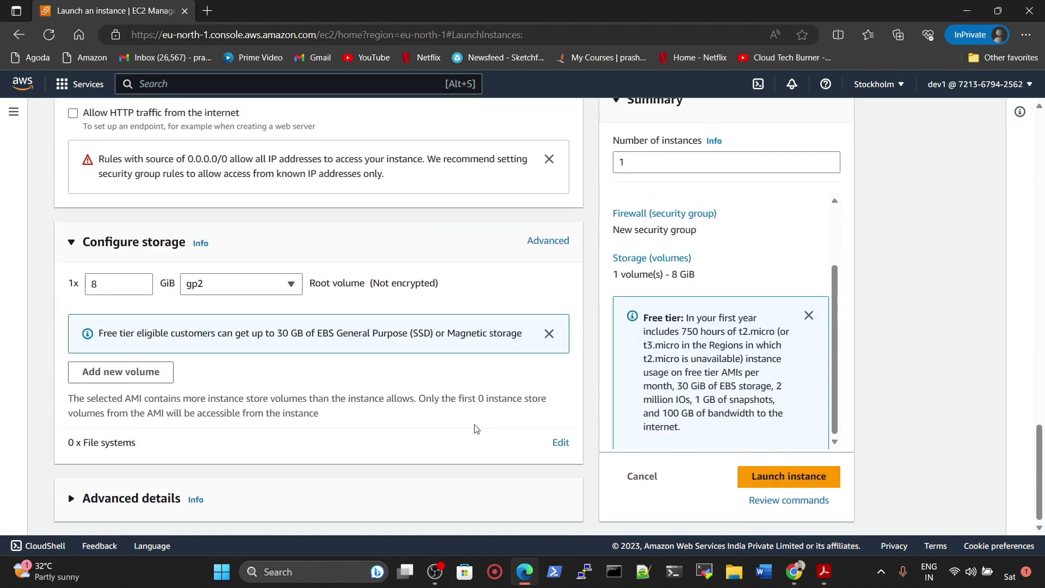
scroll(476, 427, up, 10)
scroll(476, 427, up, 3)
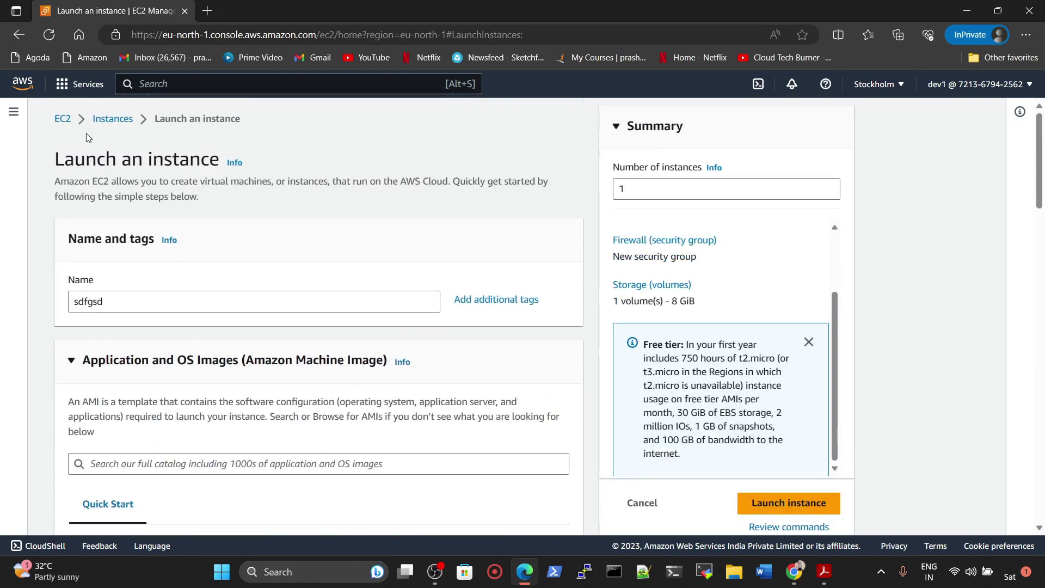
click(110, 120)
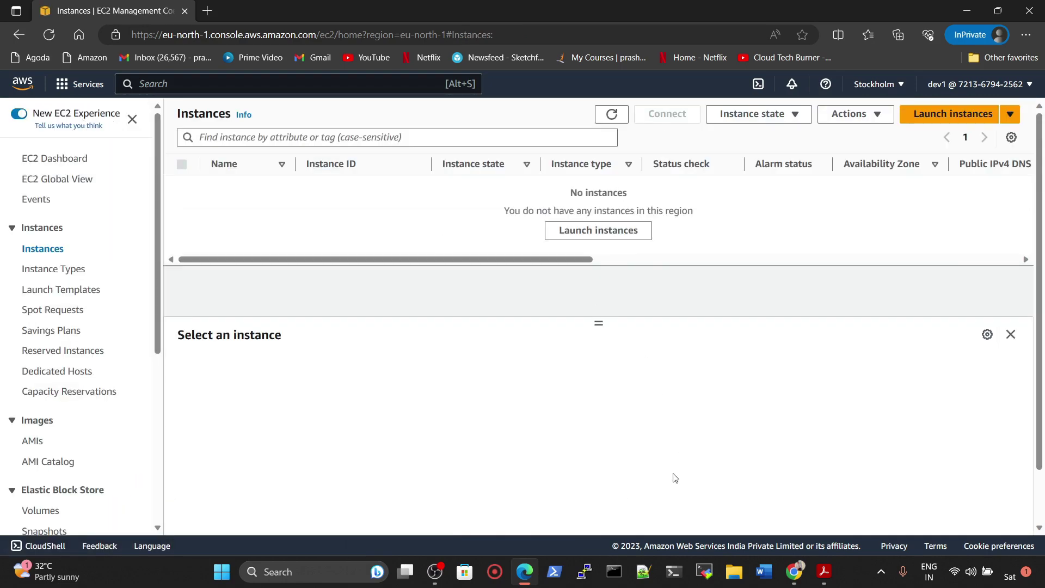
Step: In the IAM window, open the ec2FULLACCESS-dEMO policy from Policies and view its EC2 permissions
click(733, 516)
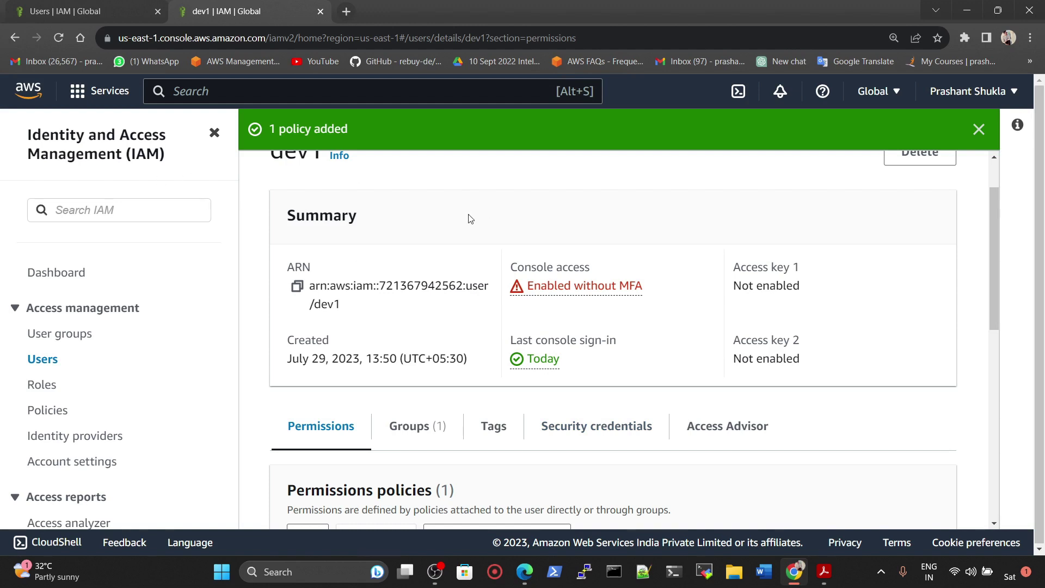
scroll(470, 218, up, 2)
click(283, 180)
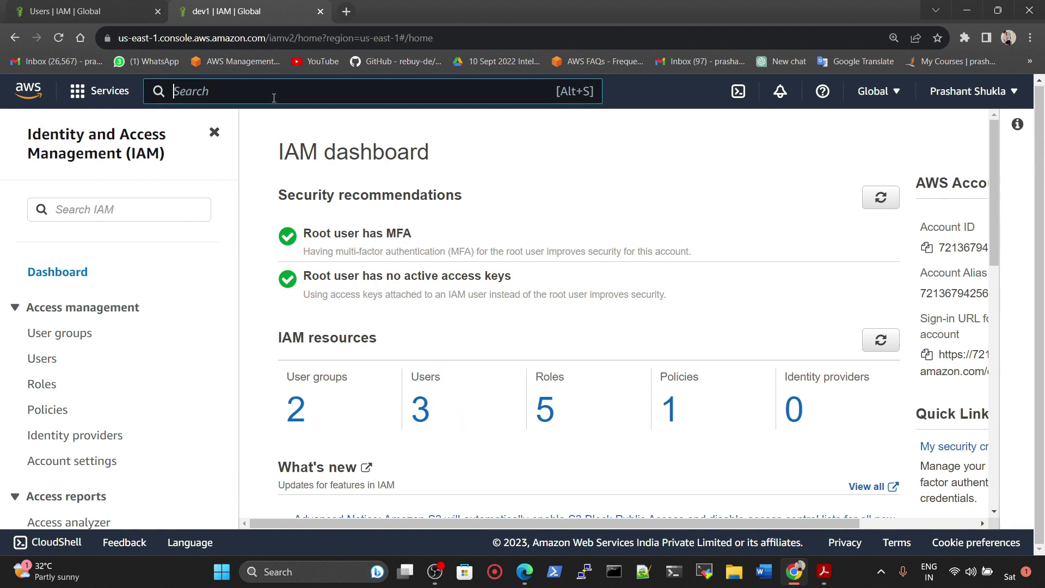
text(iam)
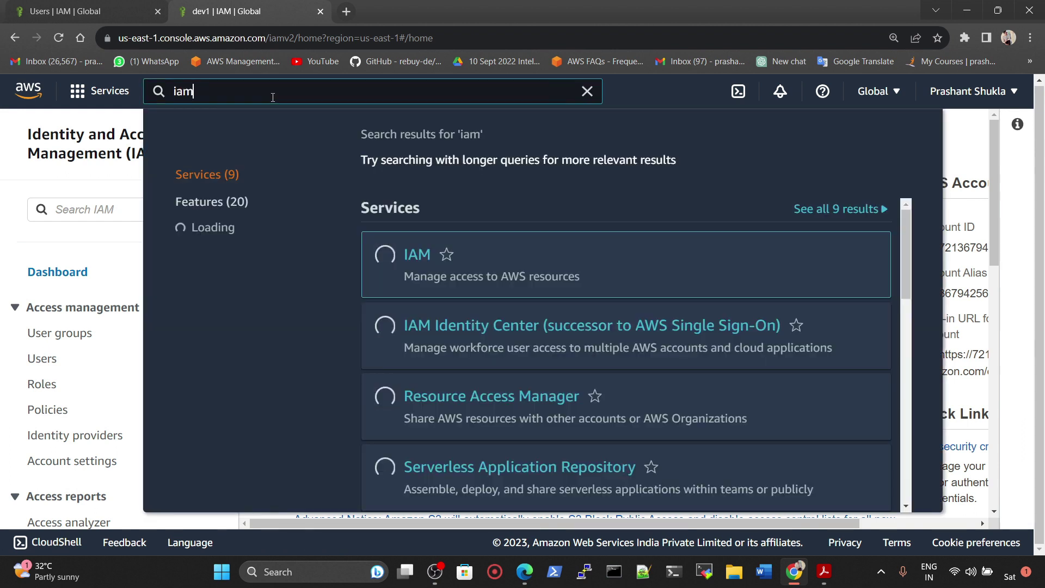
key(Return)
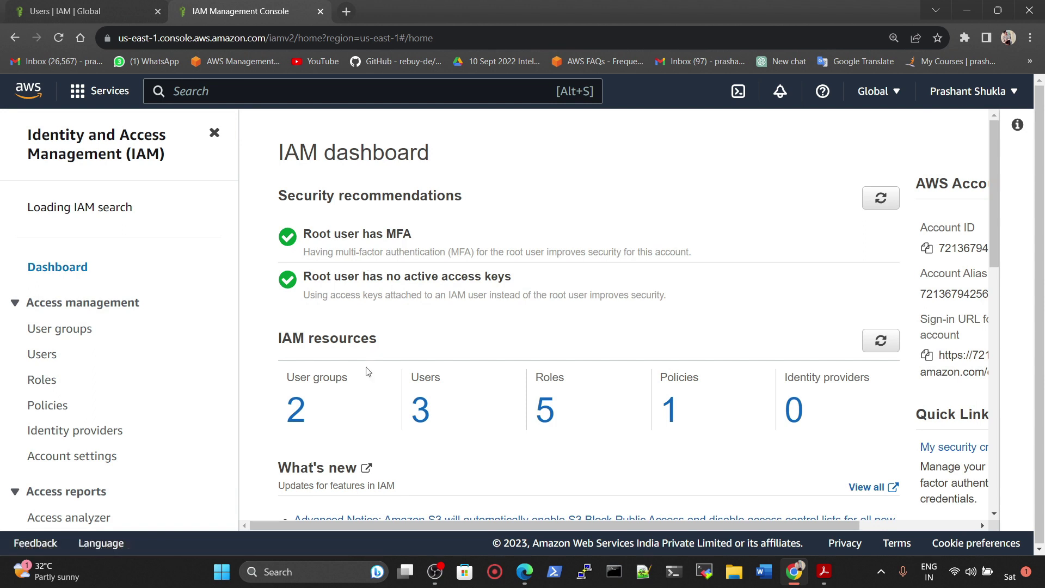
click(668, 409)
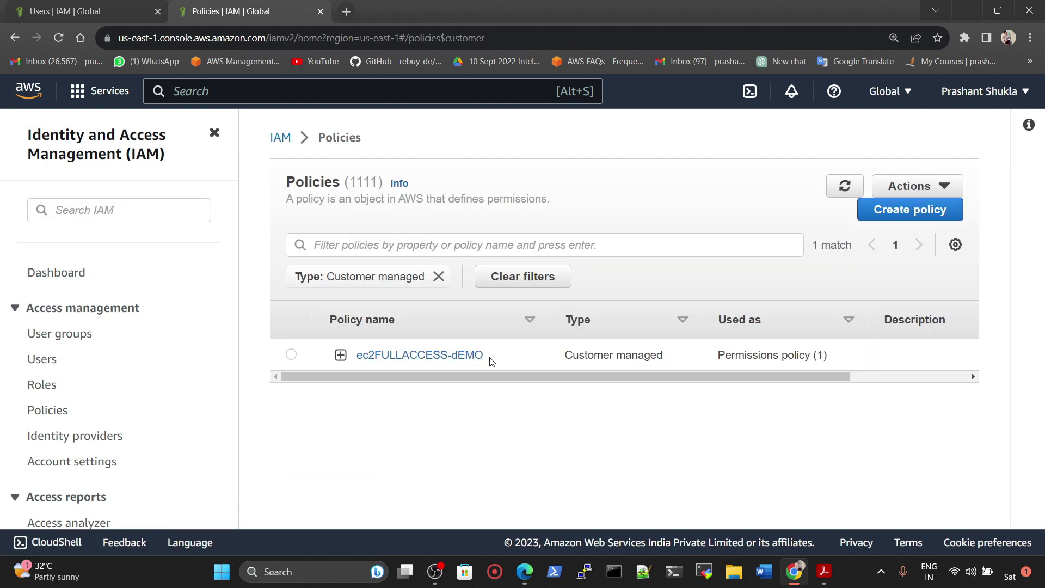
click(411, 359)
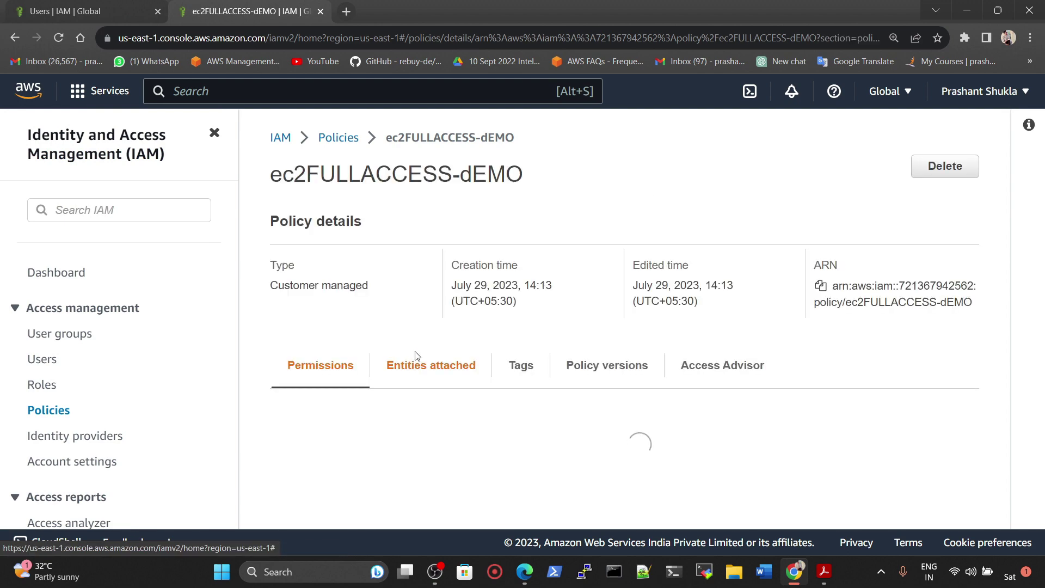
scroll(494, 400, down, 3)
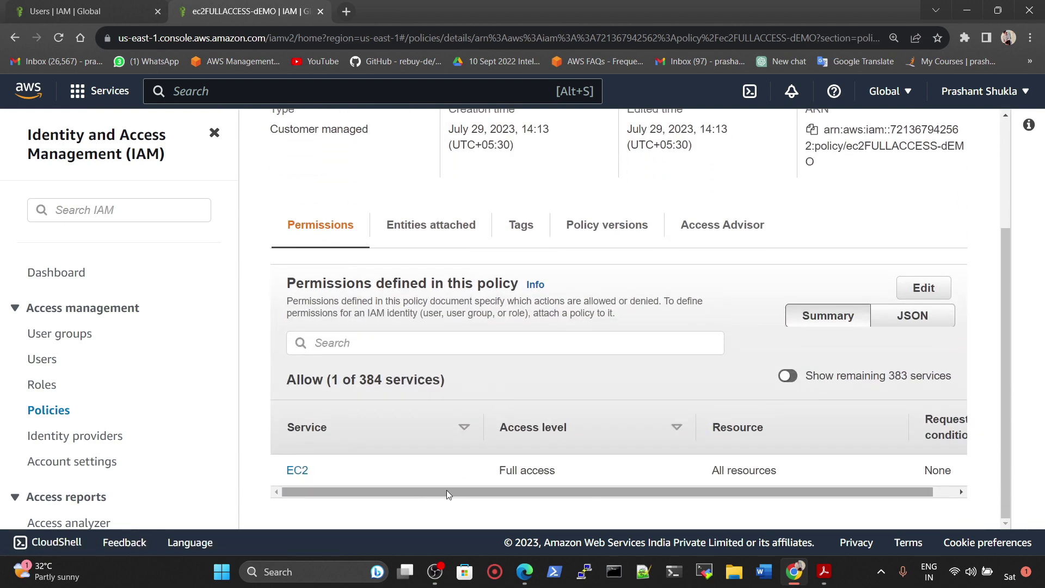
Step: Edit the ec2FULLACCESS-dEMO JSON and add S3 All actions (s3:*) beside ec2:*
click(924, 288)
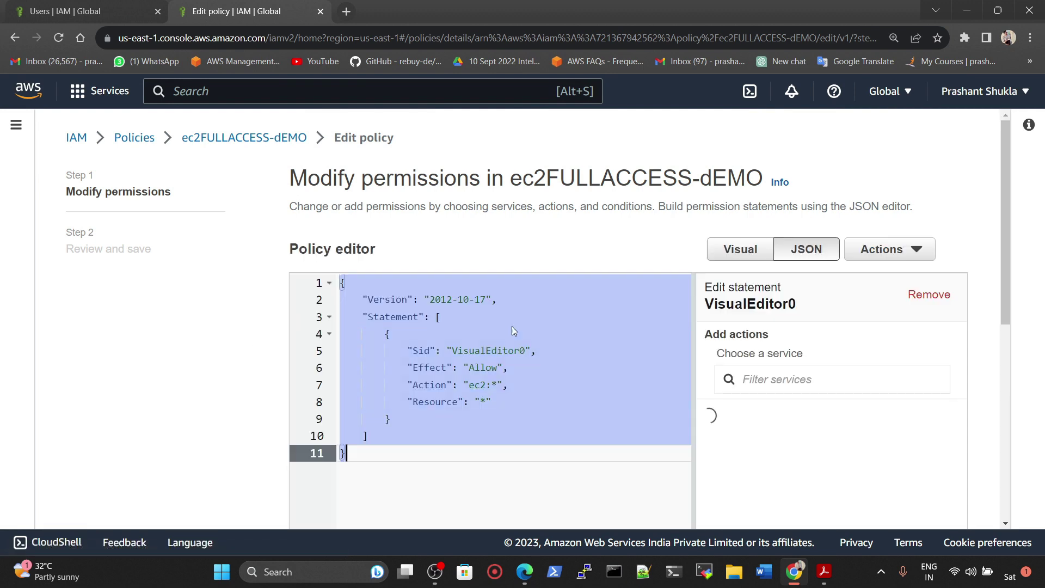
scroll(655, 331, down, 1)
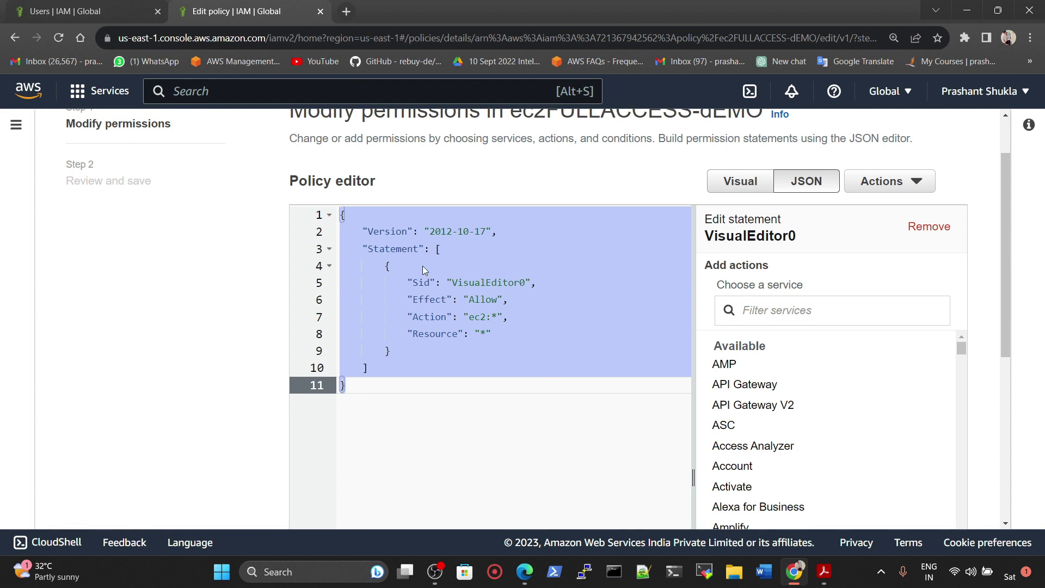
click(441, 356)
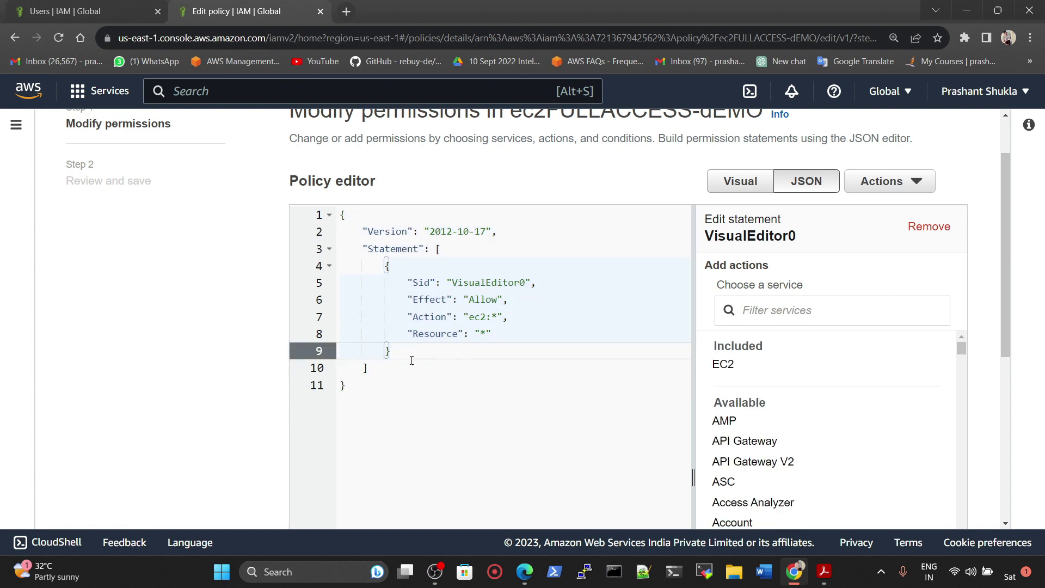
click(780, 314)
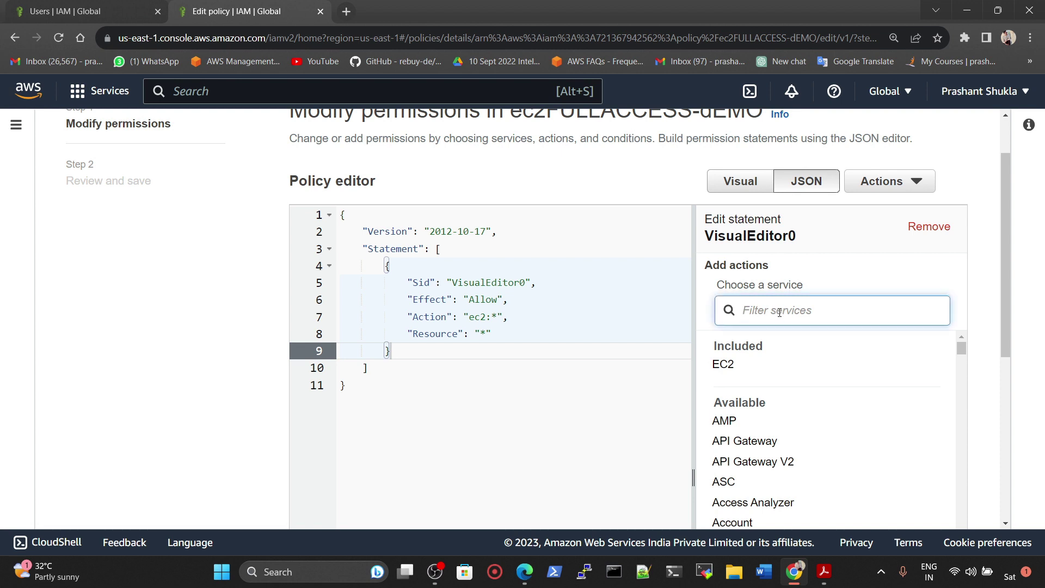
text(s3)
click(720, 365)
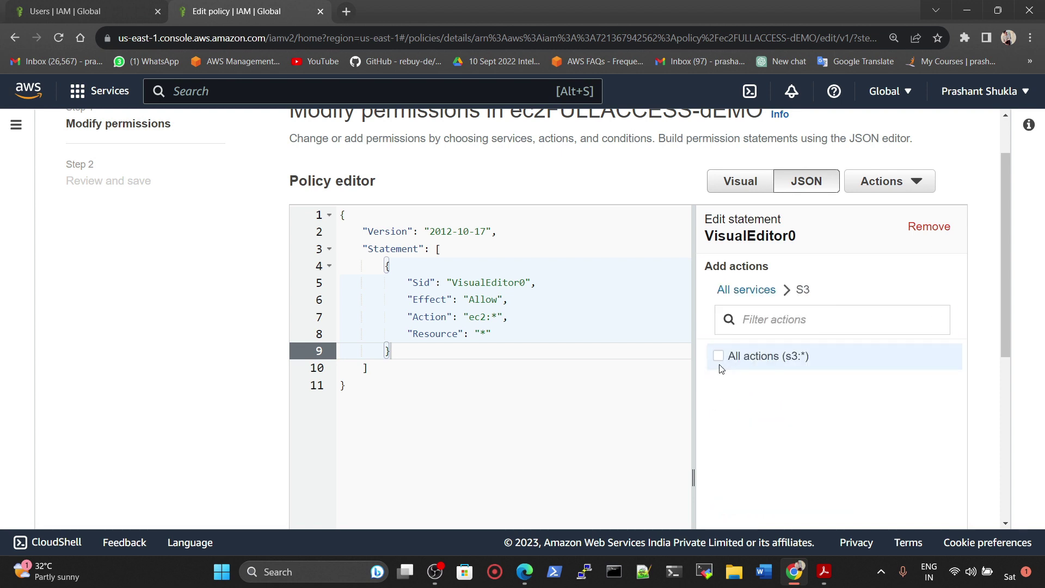
click(718, 357)
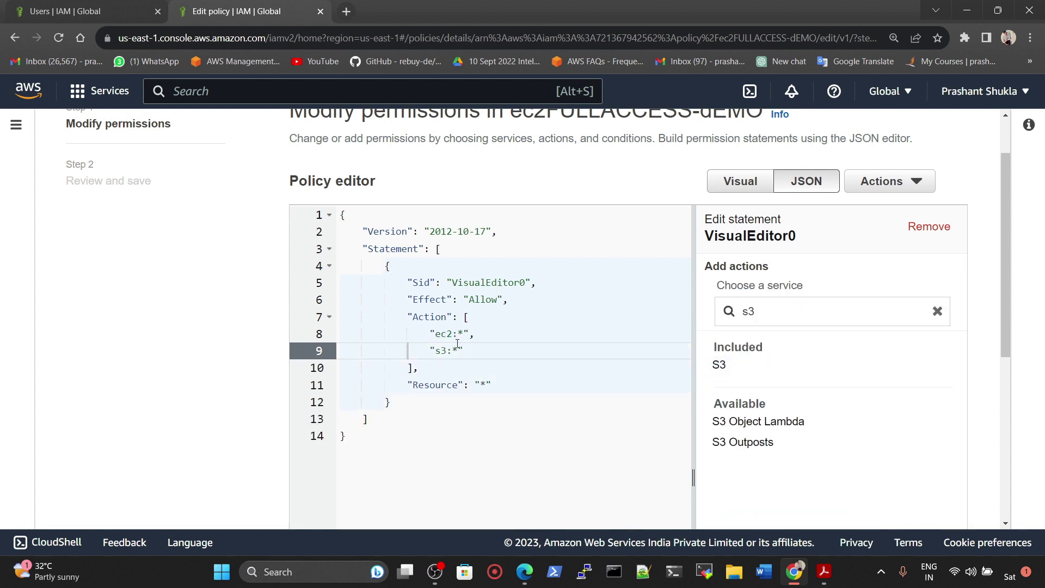
drag(454, 353, 459, 353)
click(468, 361)
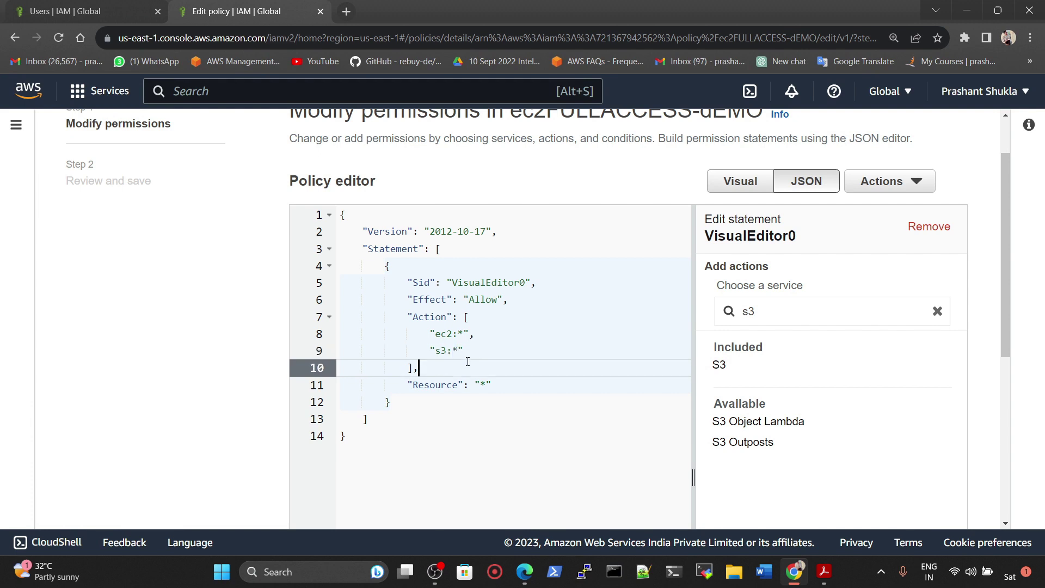
Step: Try the service filters 'resourdcec' and 'load', browse Data Pipeline actions, then return to all services
click(937, 314)
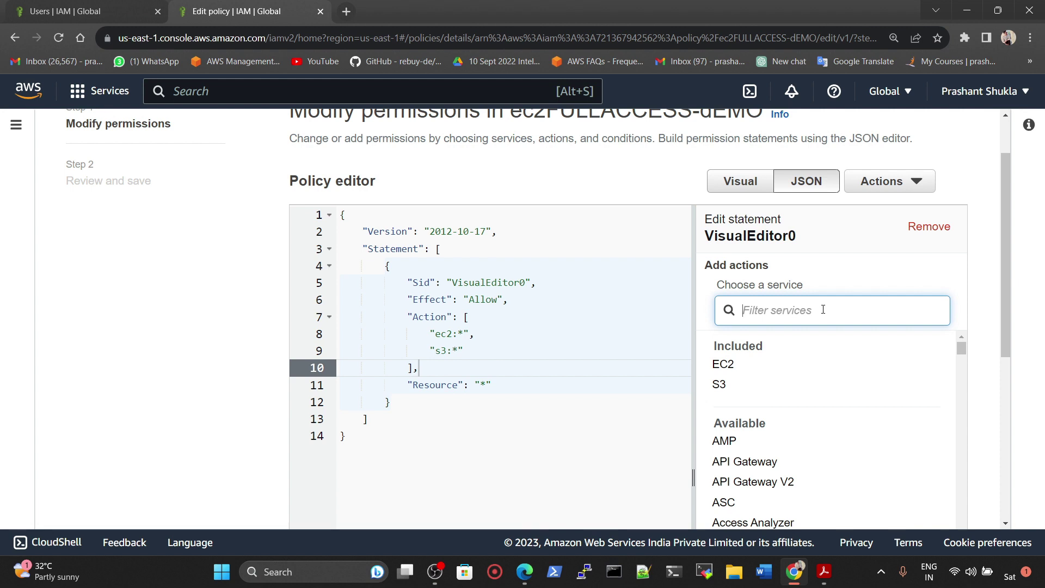
text(res)
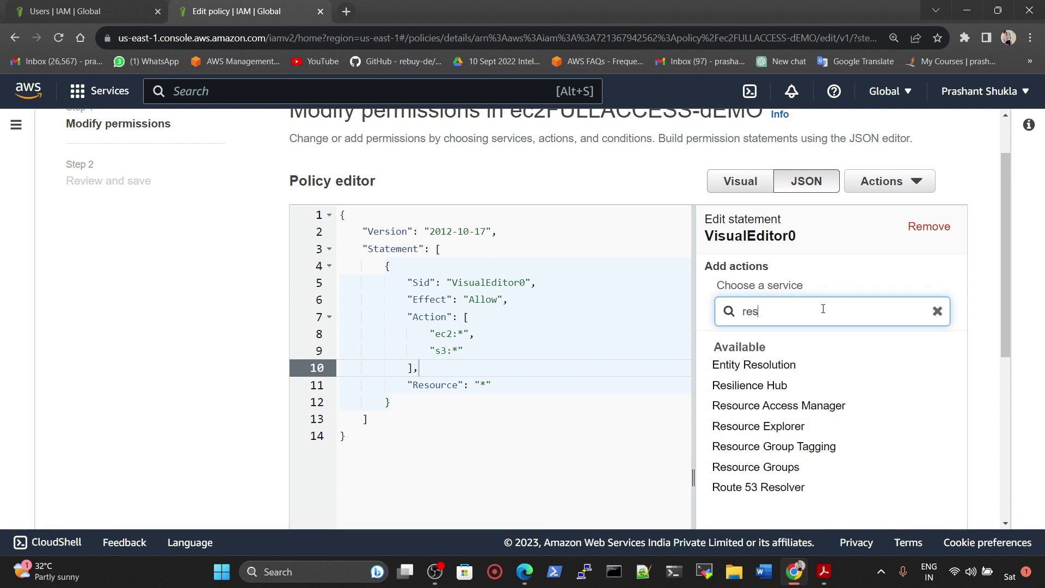
text(our)
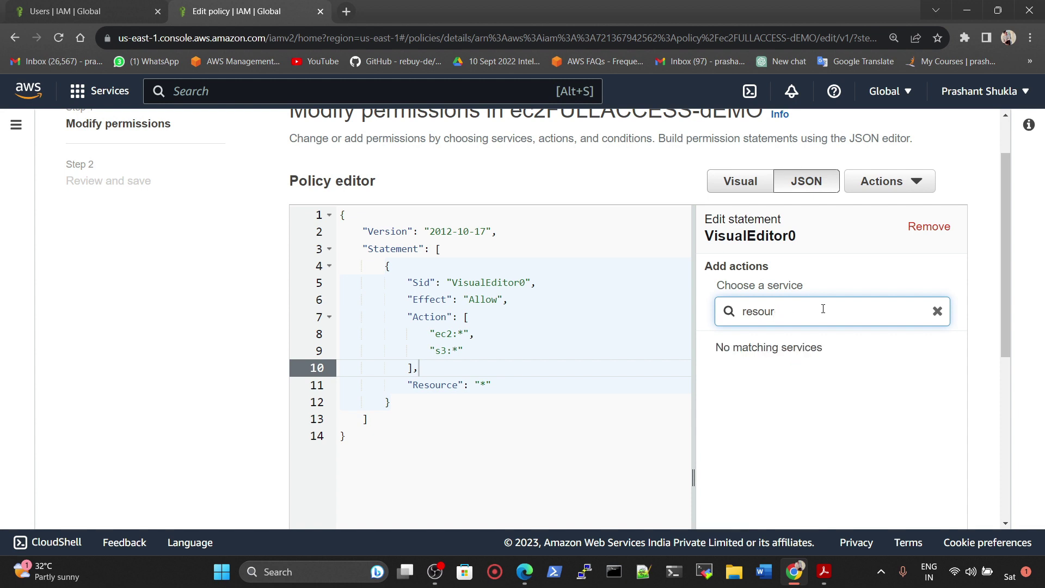
text(dcec)
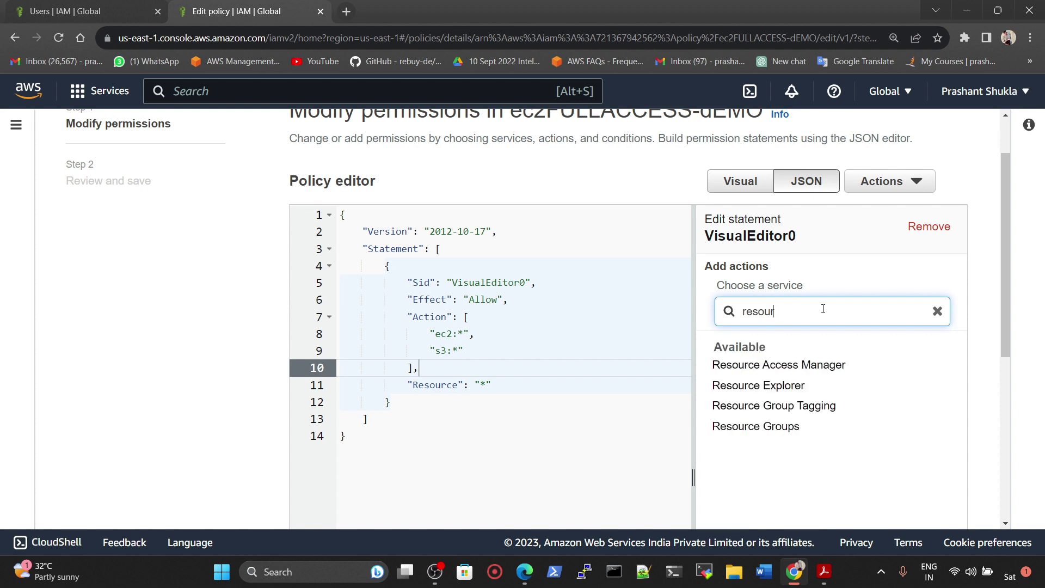
key(BackSpace)
key(BackSpace)
key(BackSpace)
key(BackSpace)
key(BackSpace)
key(BackSpace)
text(load)
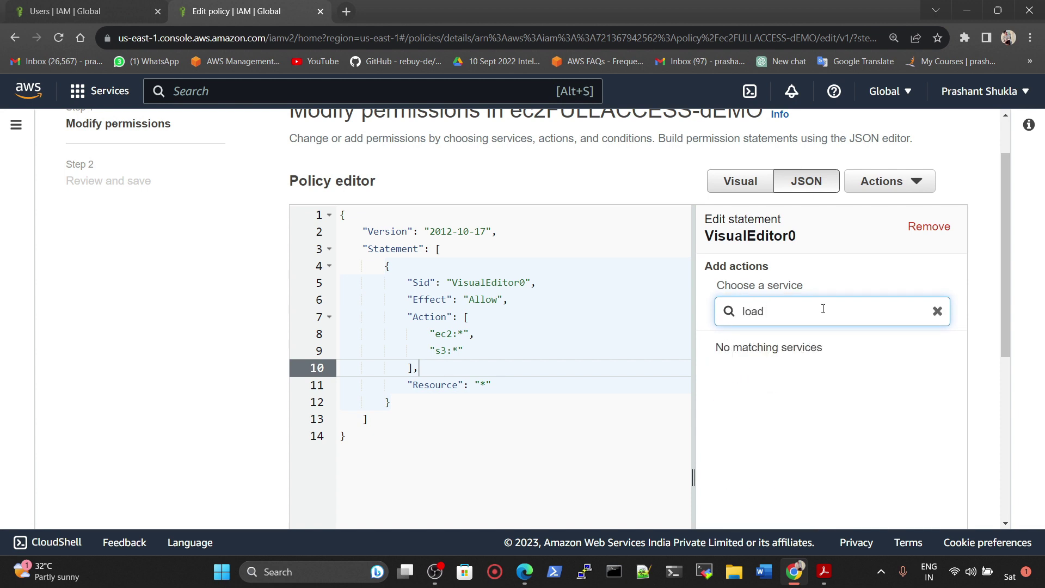
key(BackSpace)
key(BackSpace)
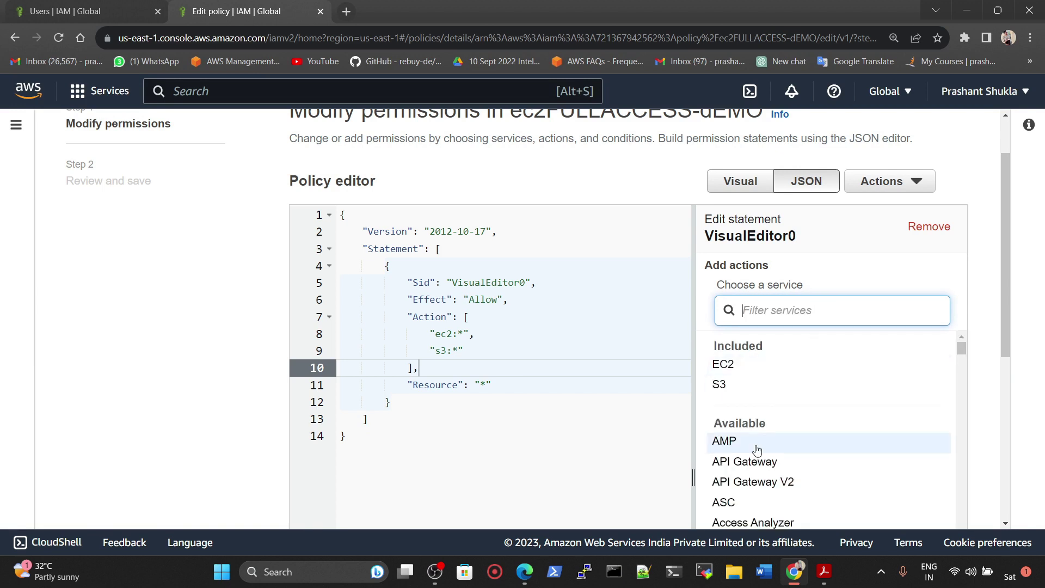
scroll(831, 457, down, 3)
scroll(785, 460, down, 15)
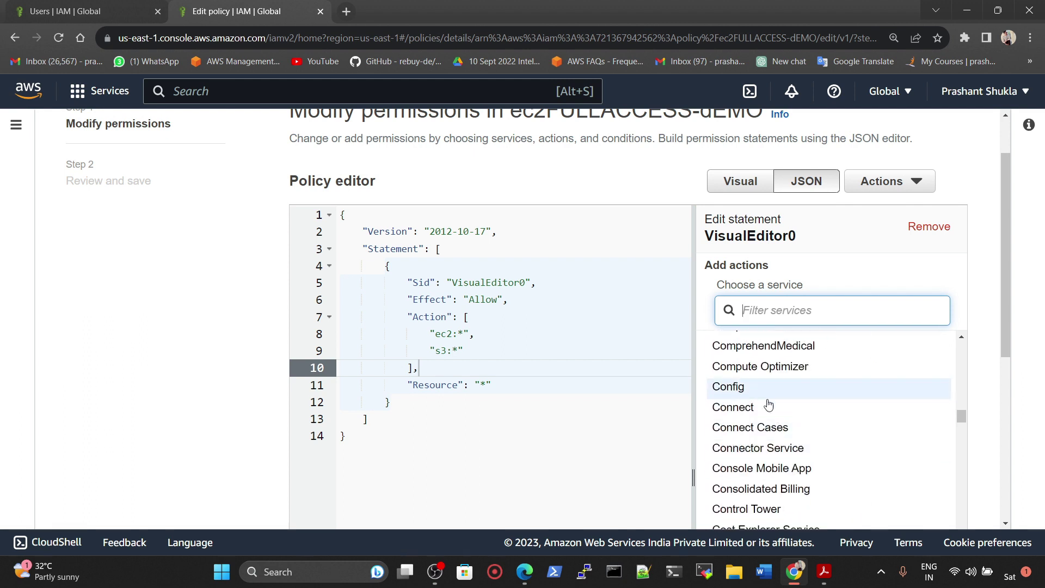
scroll(774, 406, down, 4)
click(751, 430)
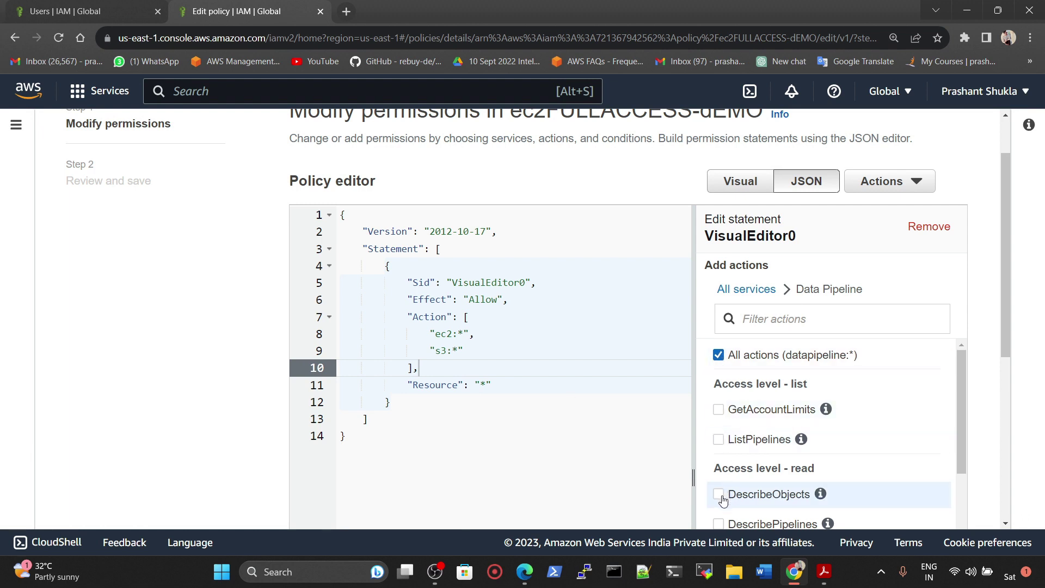
click(758, 289)
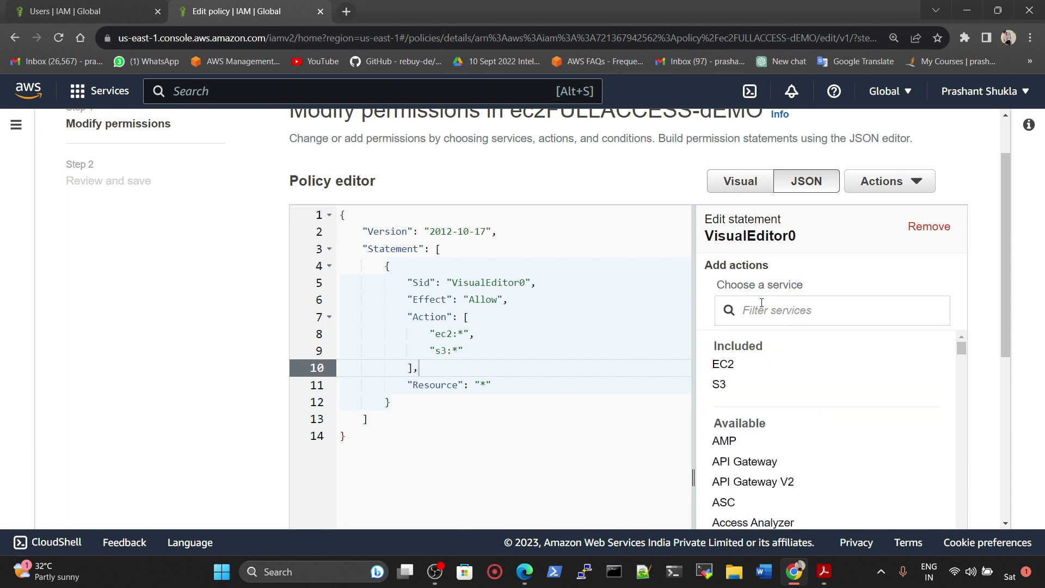
Step: Remove all S3 actions from the statement and add s3:ListBucket instead
click(719, 388)
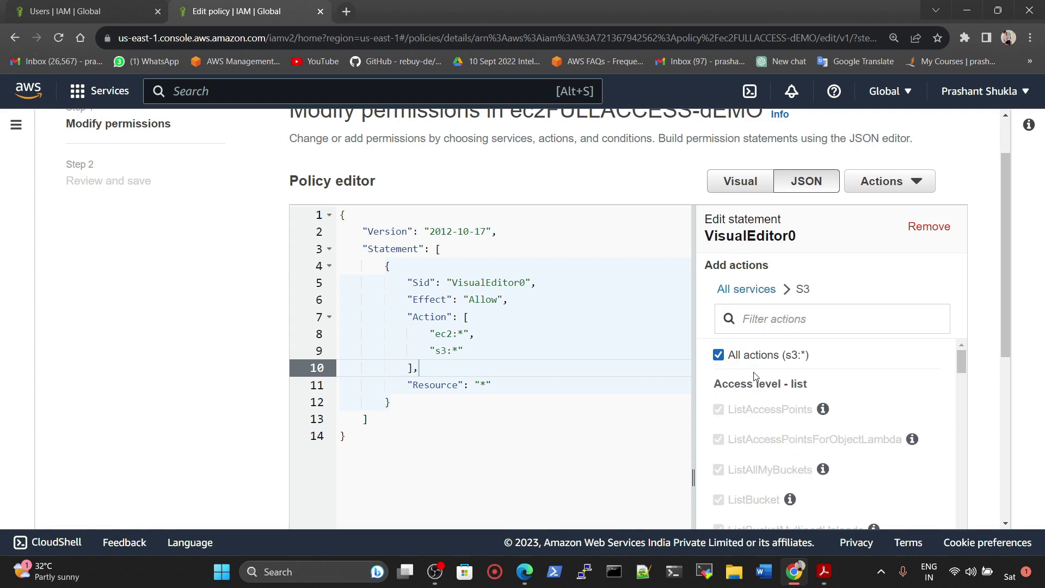
click(722, 354)
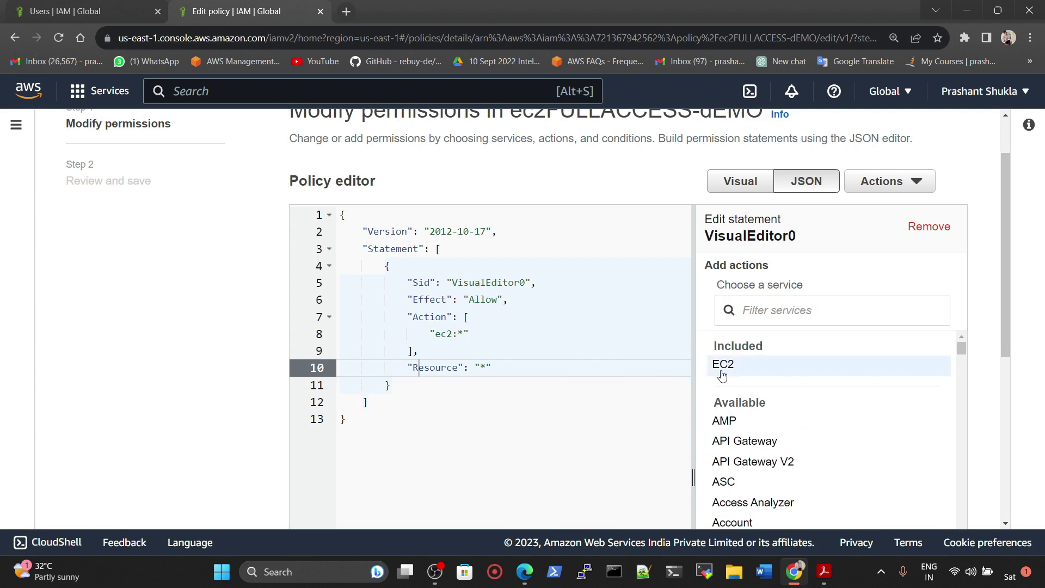
click(785, 309)
text(s3)
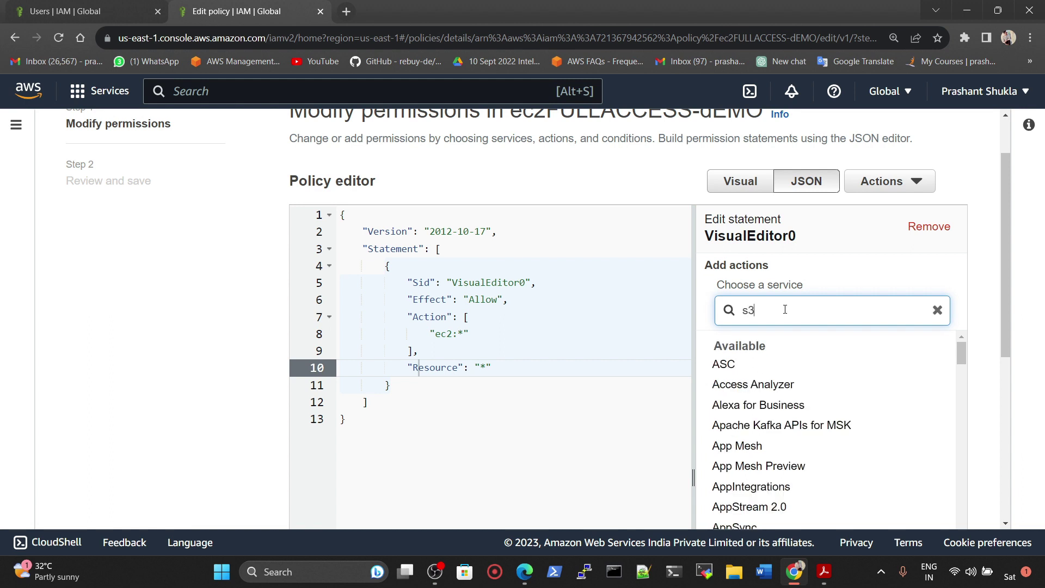
click(720, 365)
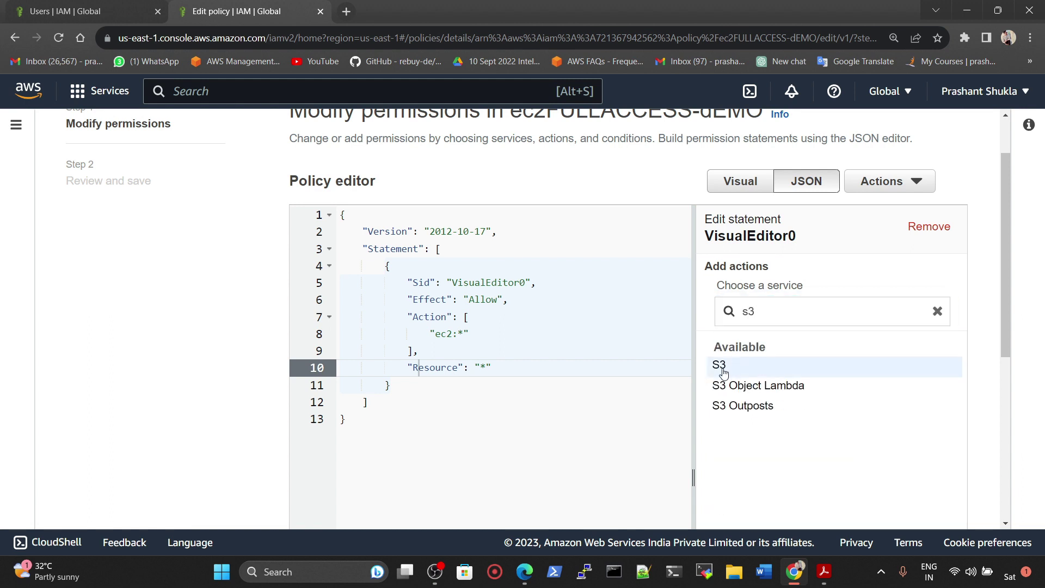
scroll(748, 365, down, 2)
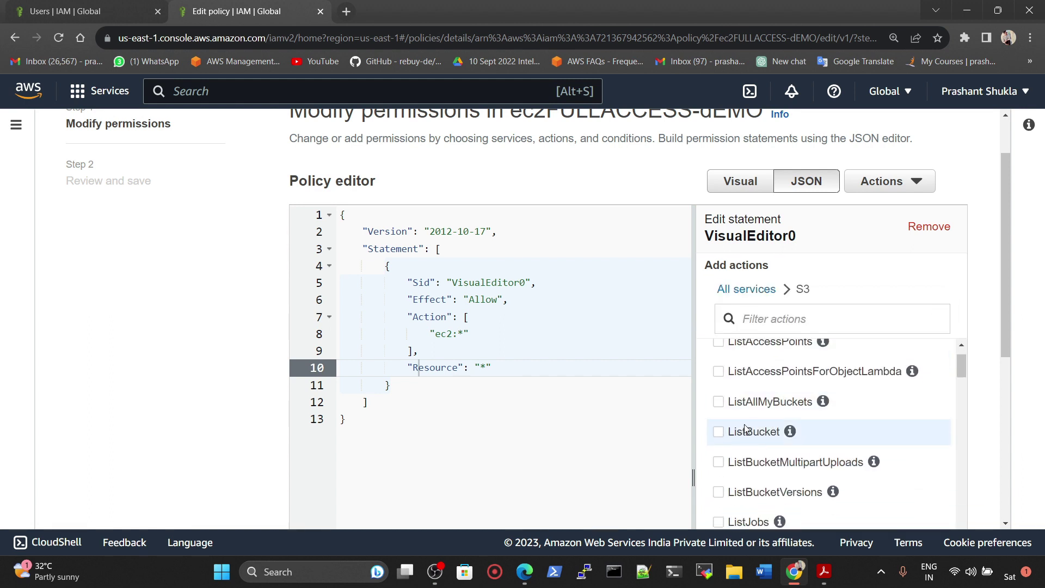
click(719, 436)
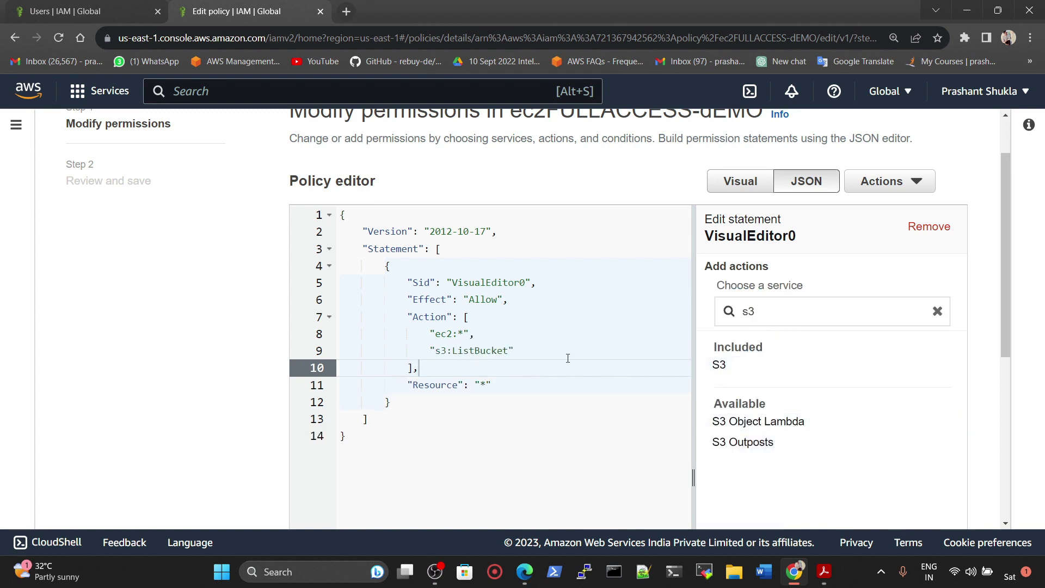
Step: Re-add all S3 actions (s3:*) and proceed to the policy's review step
click(937, 311)
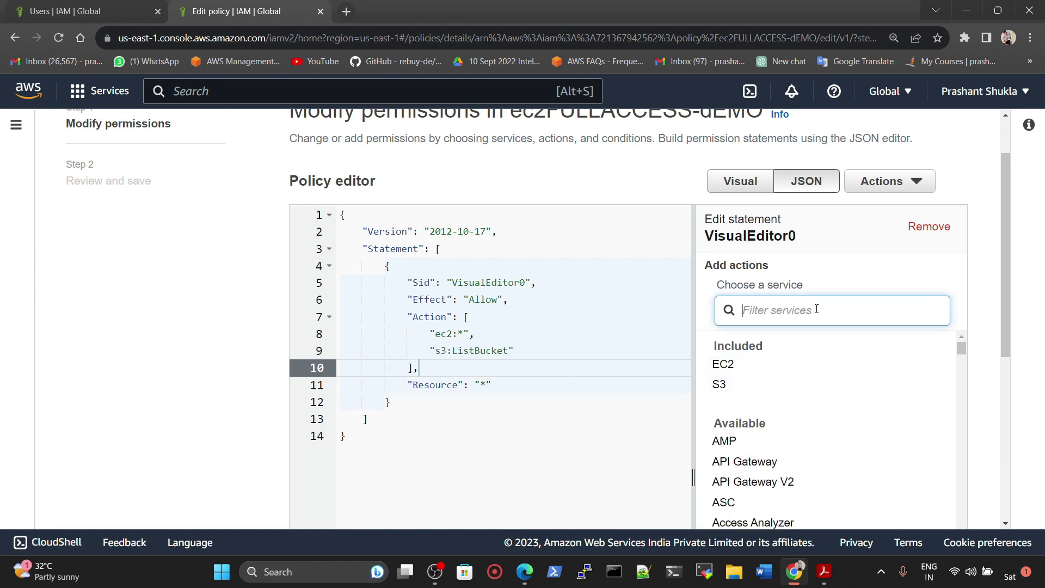
click(720, 385)
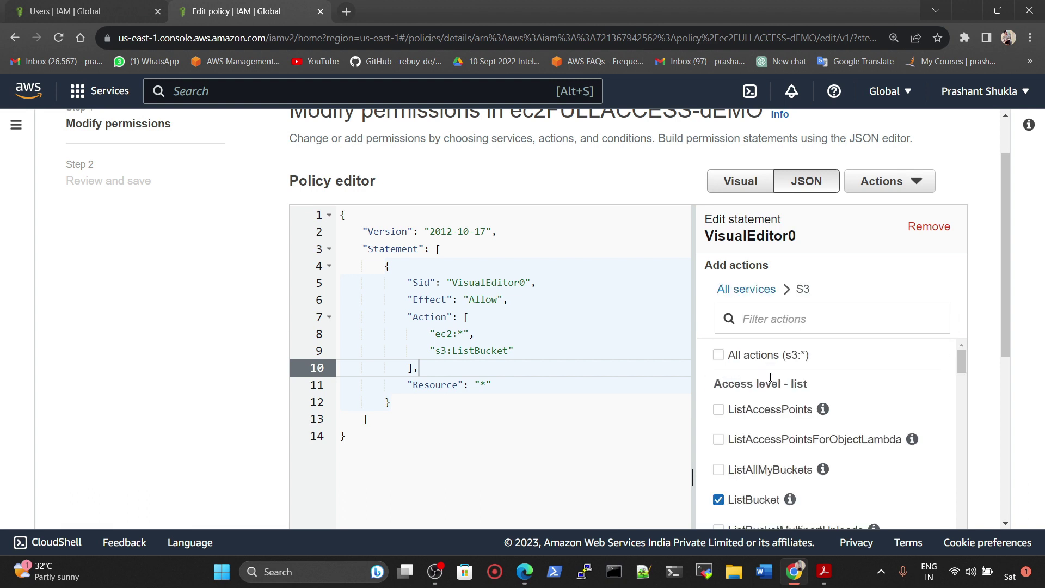
click(719, 356)
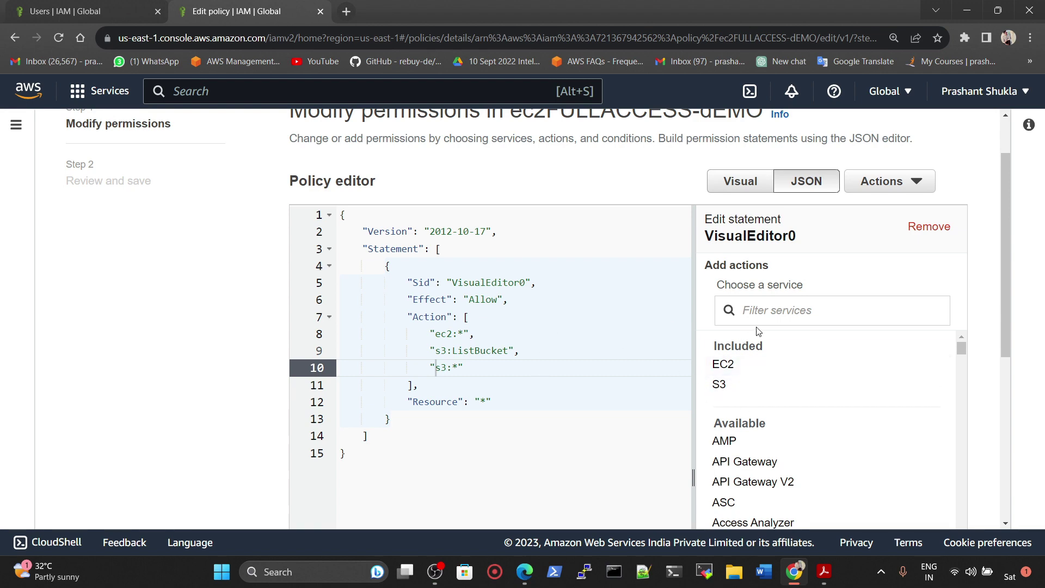
scroll(817, 359, down, 6)
click(939, 502)
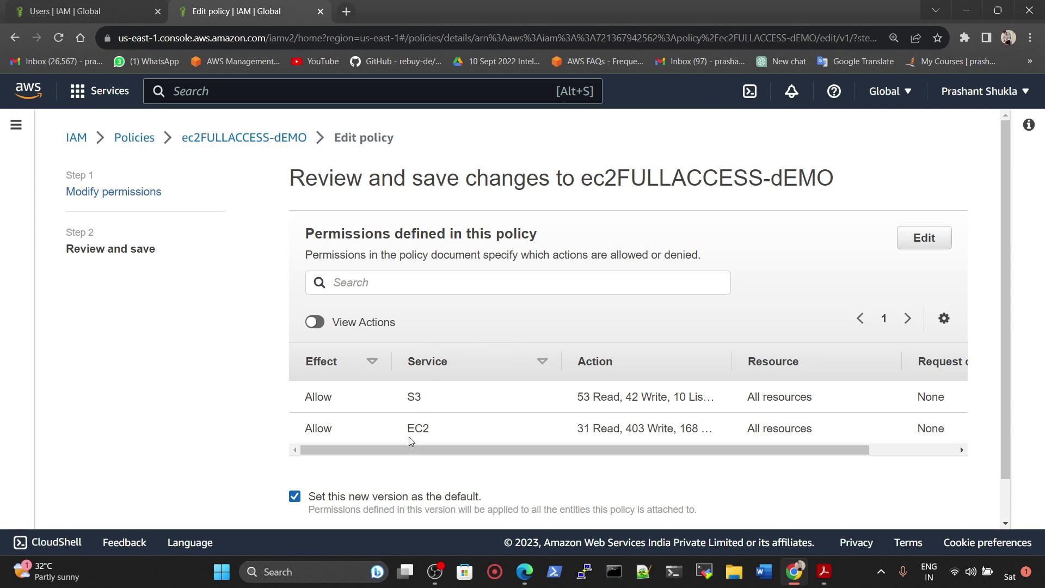
Step: Save the ec2FULLACCESS-dEMO changes and review its S3 and EC2 full-access permissions summary
scroll(419, 431, down, 1)
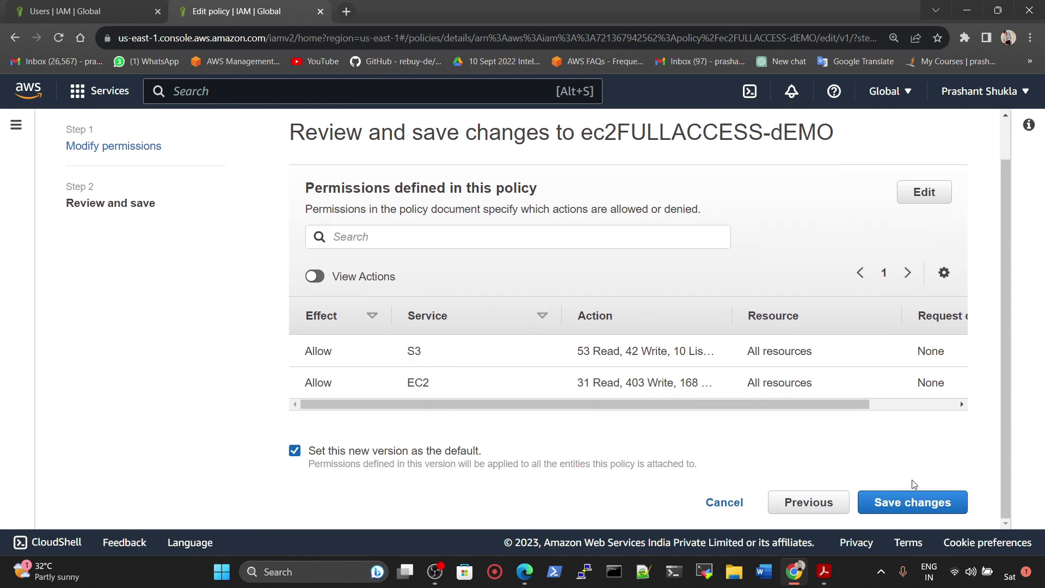
click(924, 505)
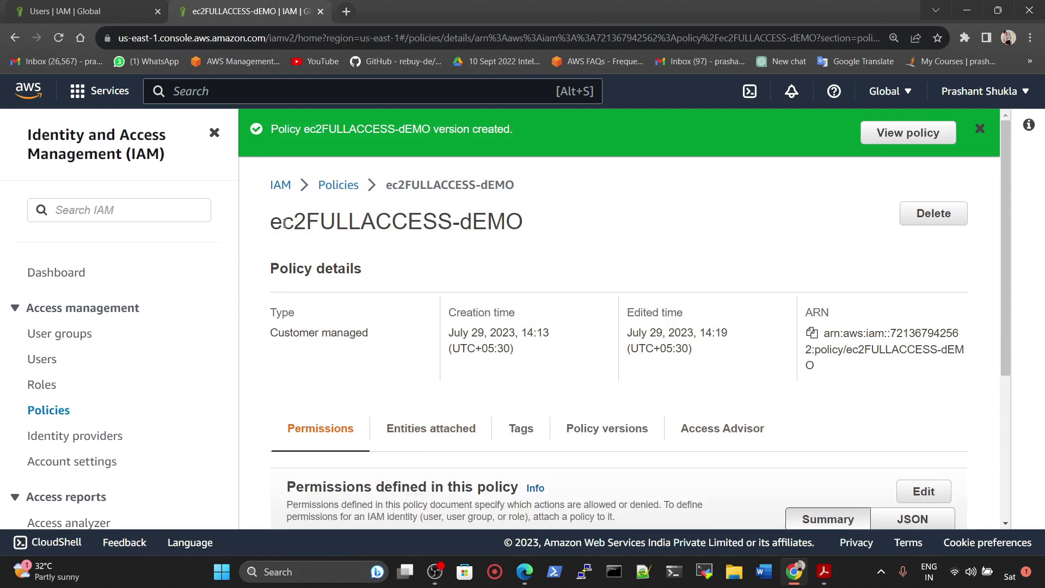
scroll(490, 234, down, 4)
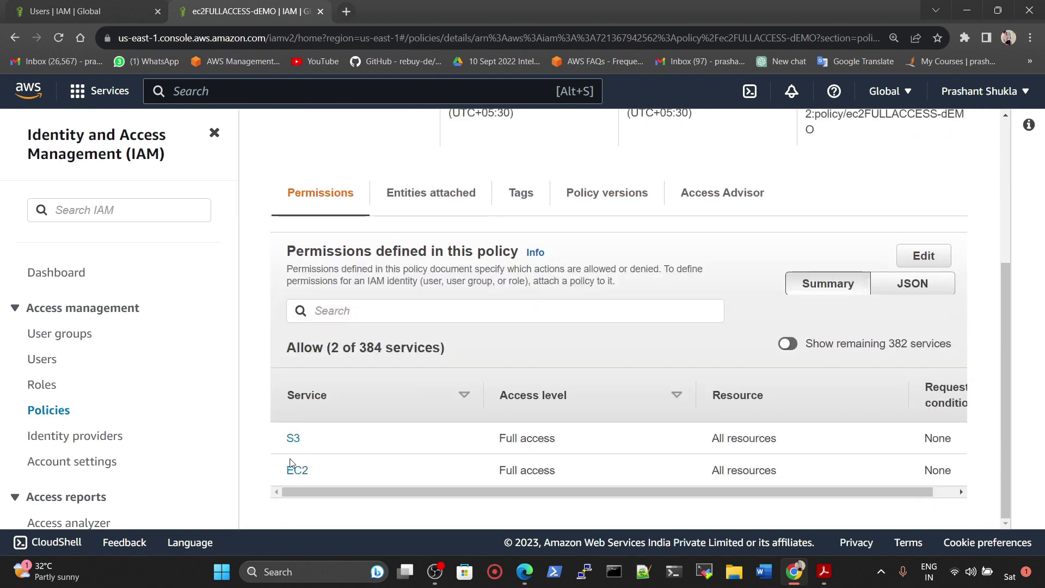
scroll(337, 336, up, 4)
triple_click(360, 191)
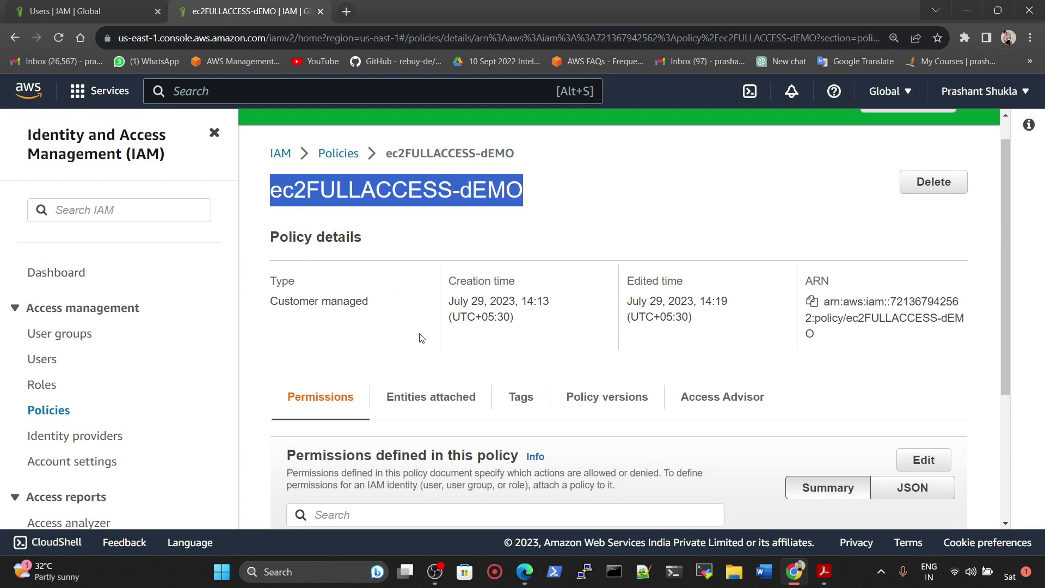
scroll(640, 297, down, 3)
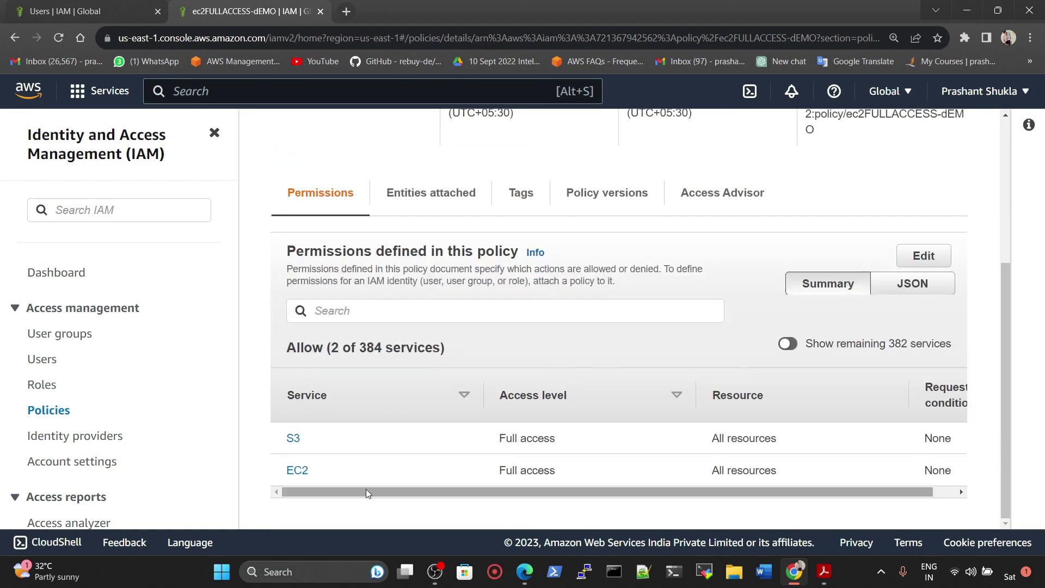
scroll(469, 426, up, 4)
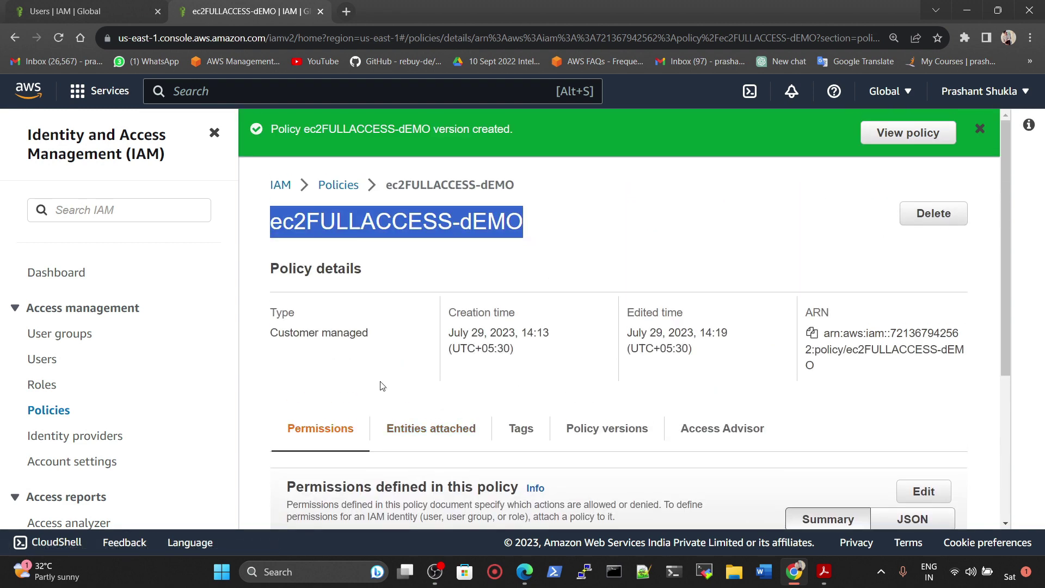
Step: Open Attach policies for ops_group from its Permissions tab
click(58, 335)
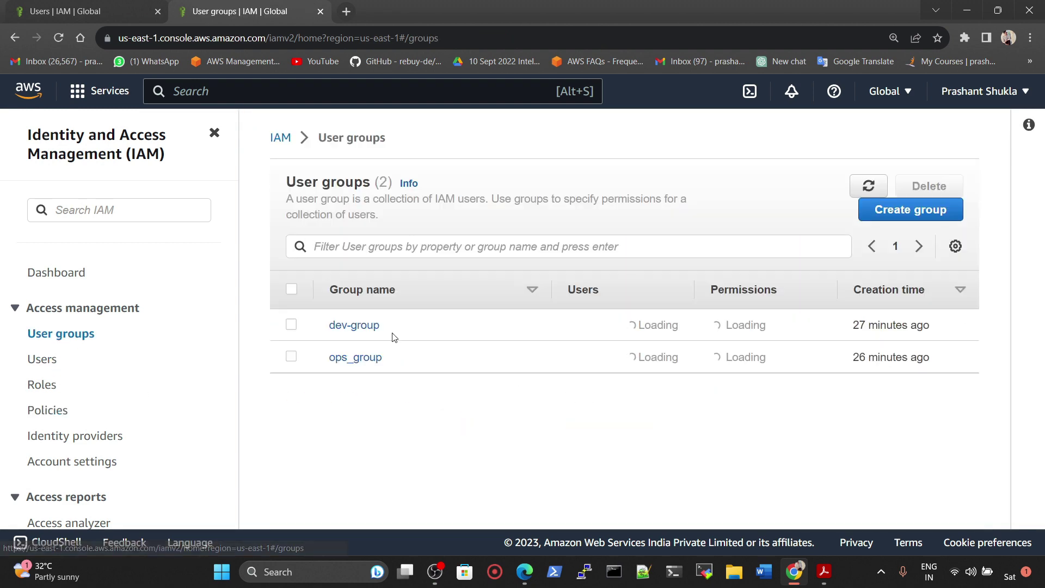
click(354, 362)
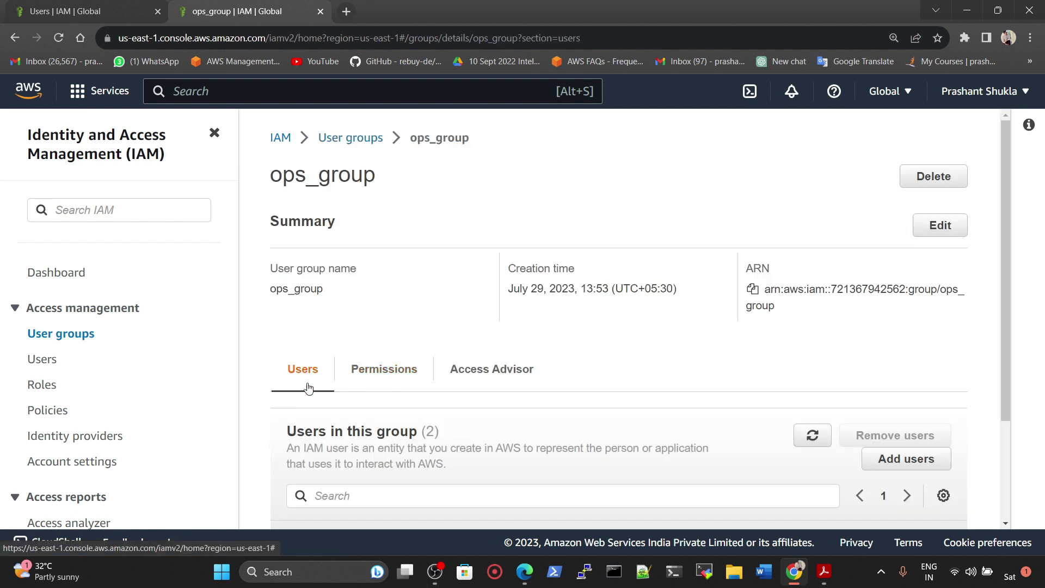
click(412, 373)
scroll(622, 366, down, 2)
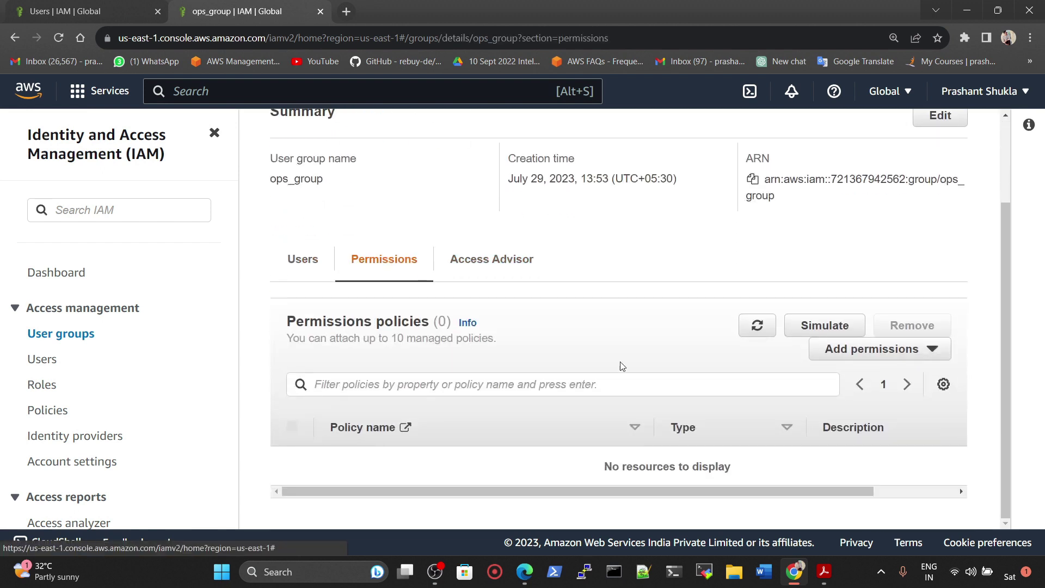
click(891, 352)
click(875, 378)
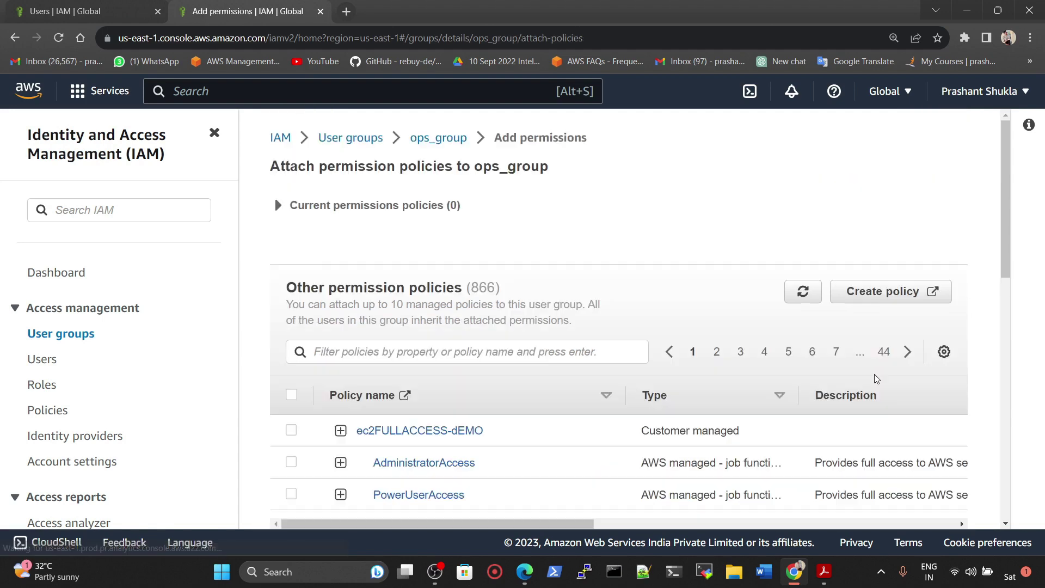
Step: Attach ec2FULLACCESS-dEMO to ops_group and return to the User groups list
click(292, 431)
scroll(907, 322, down, 10)
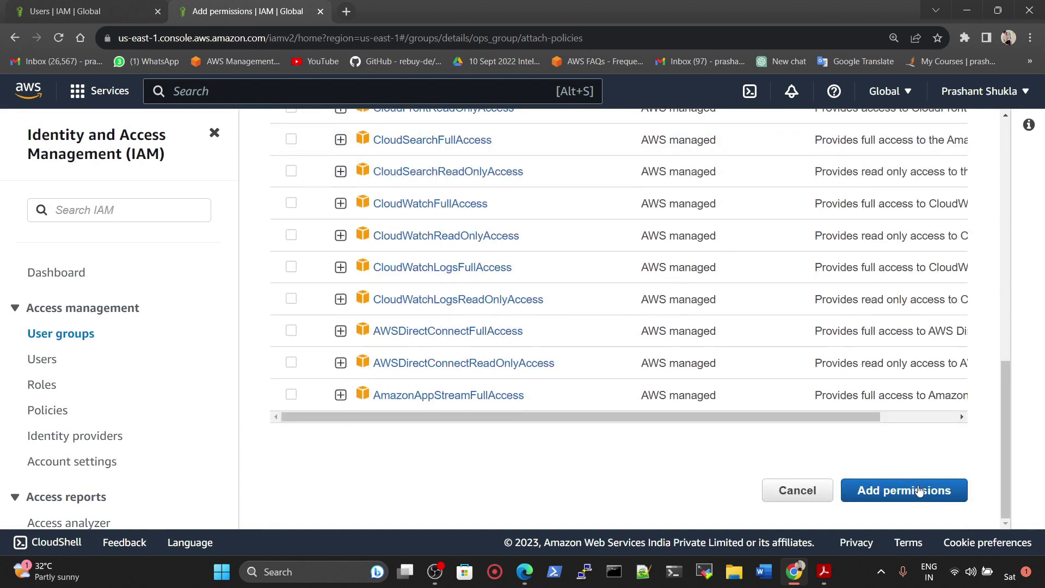
click(919, 492)
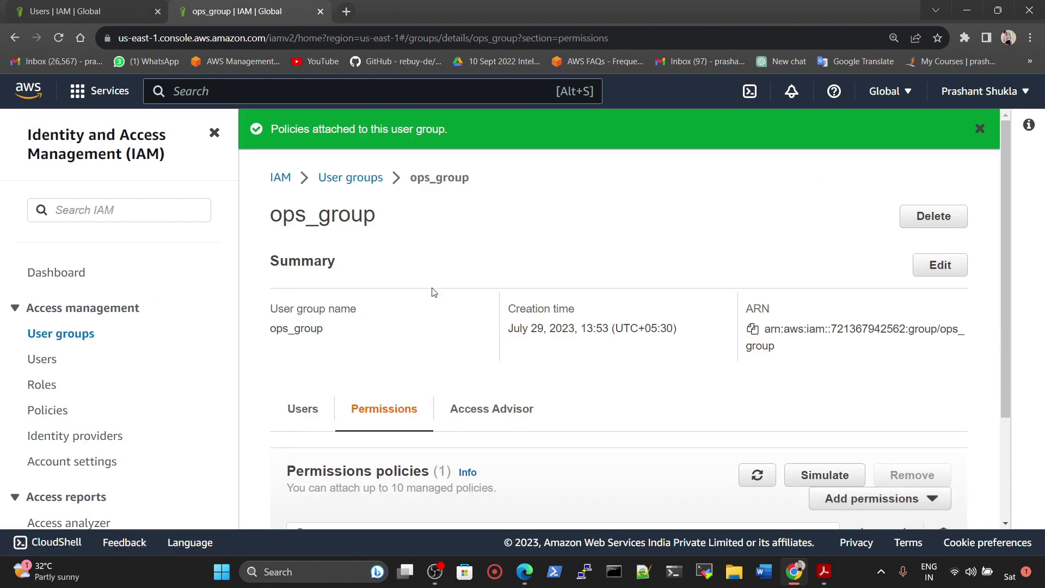
scroll(436, 327, down, 3)
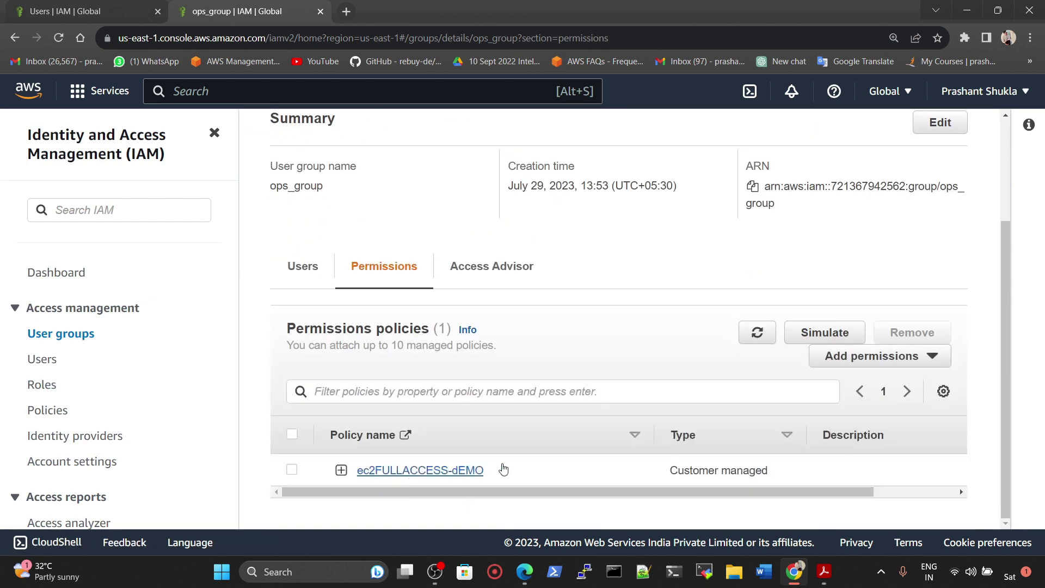
scroll(561, 374, up, 3)
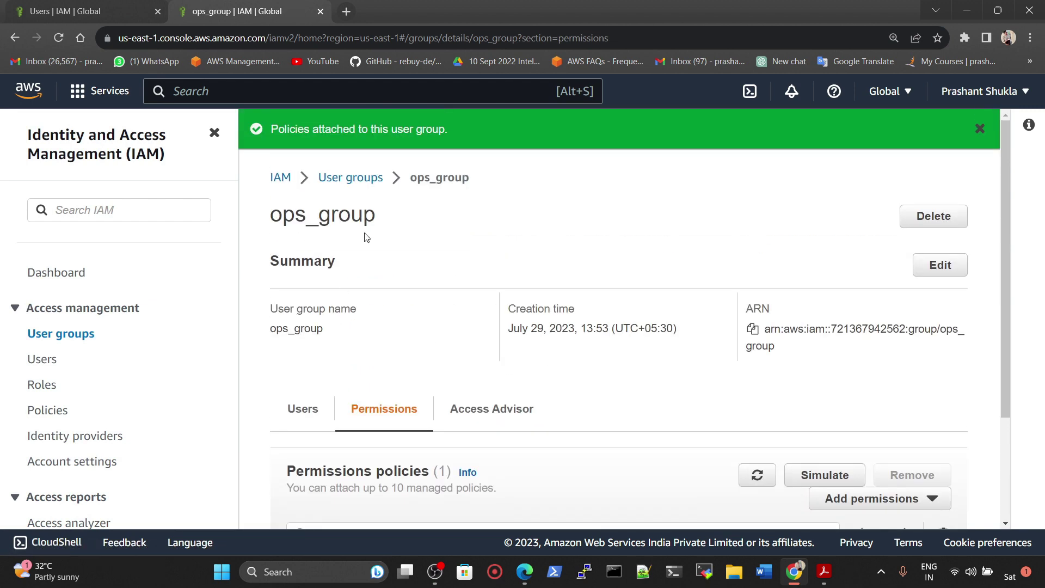
click(353, 178)
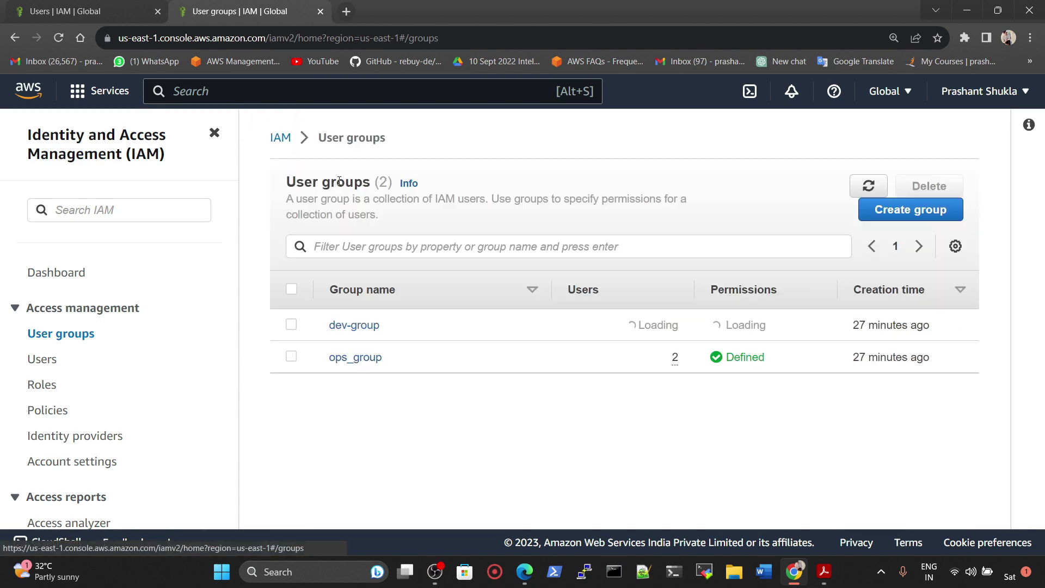
Step: Open dev3 from ops_group's members and view its Security credentials, console password Not enabled
click(356, 361)
scroll(355, 381, down, 3)
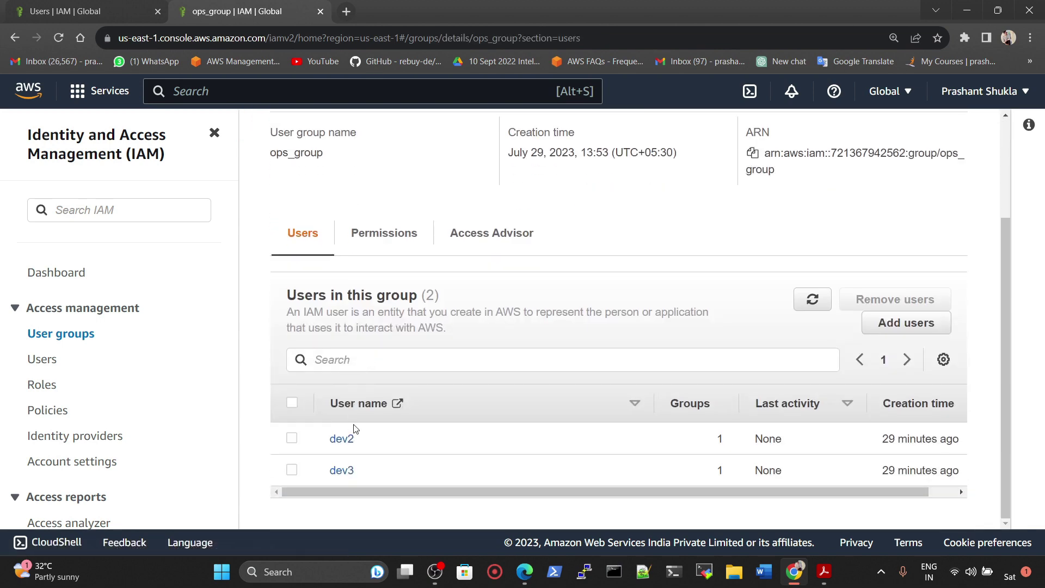
click(340, 472)
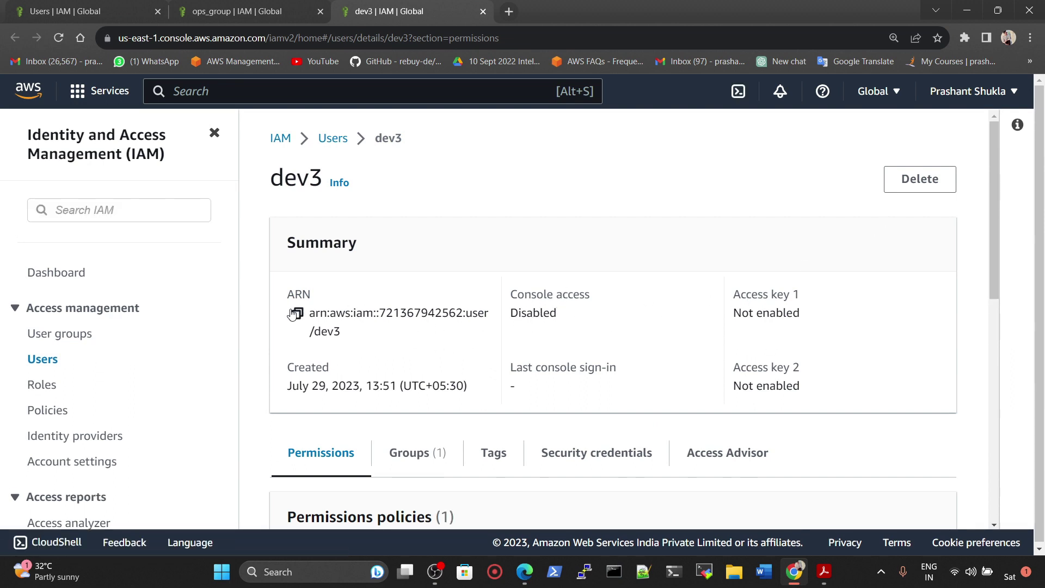
scroll(511, 343, down, 5)
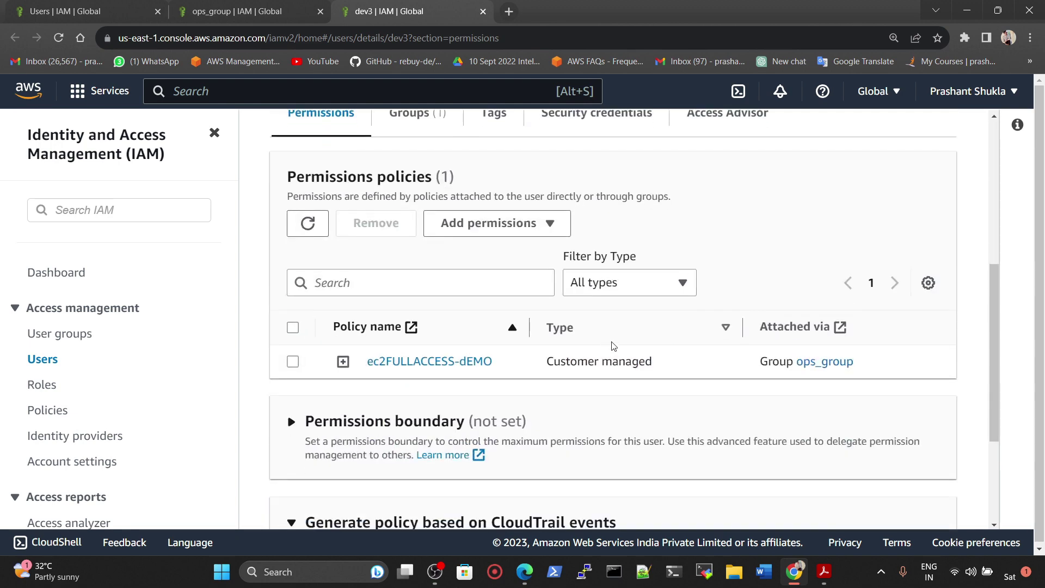
scroll(613, 346, up, 5)
click(555, 390)
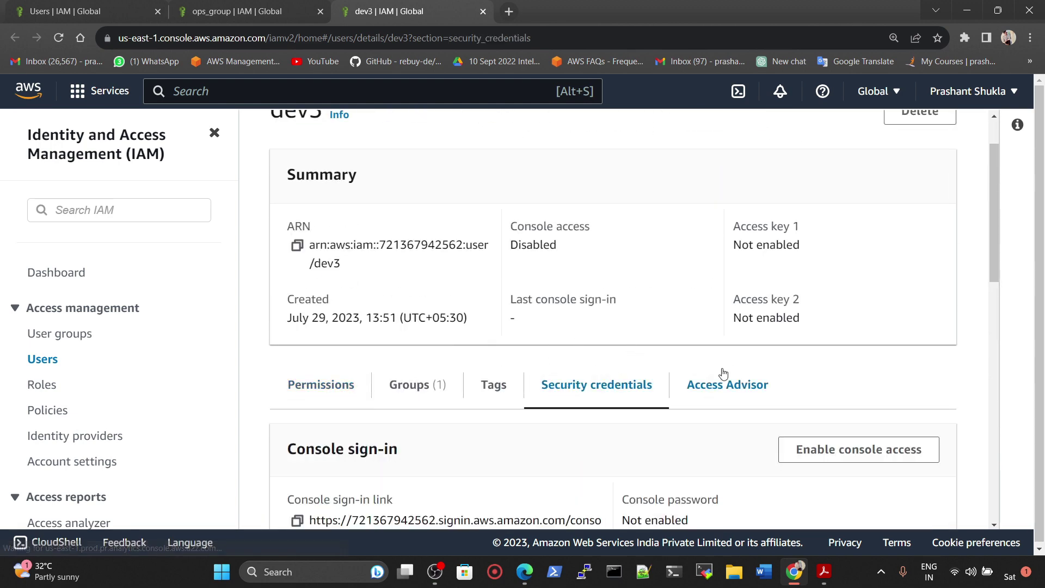
scroll(724, 374, down, 3)
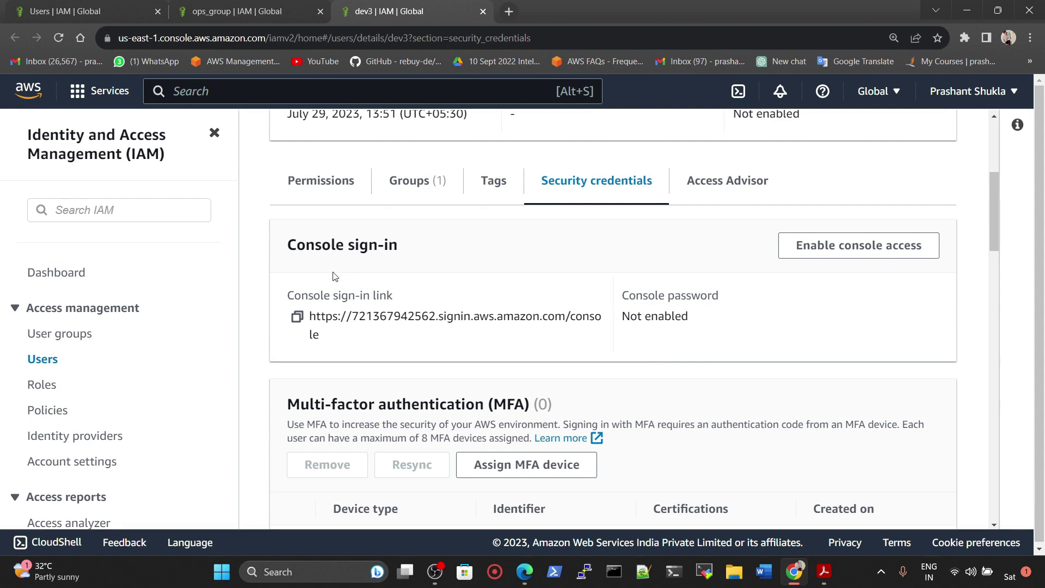
Step: Enable console access for dev3 with a custom password, correcting a typo in it
click(808, 248)
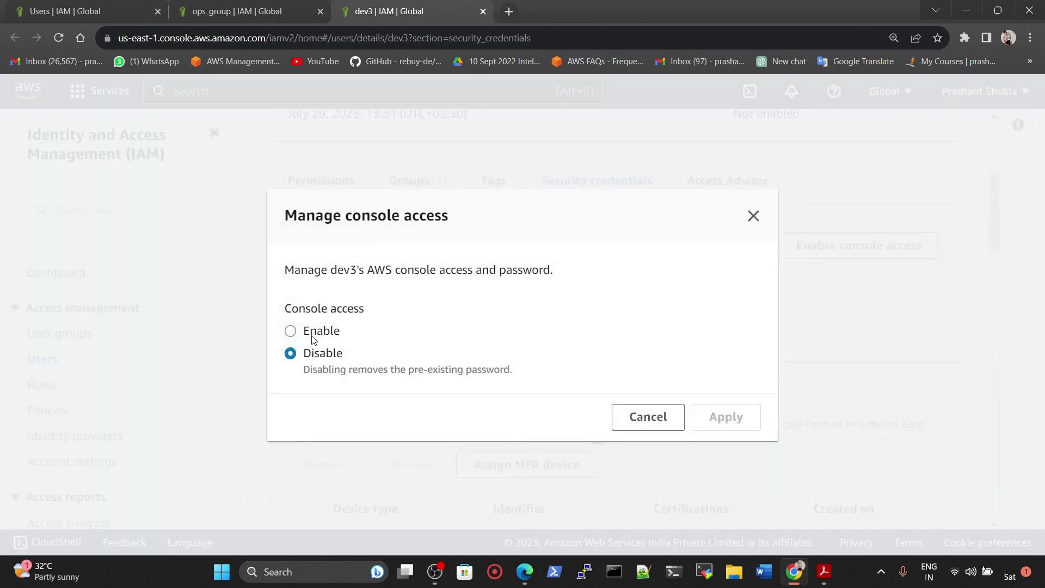
click(313, 339)
click(322, 384)
click(341, 397)
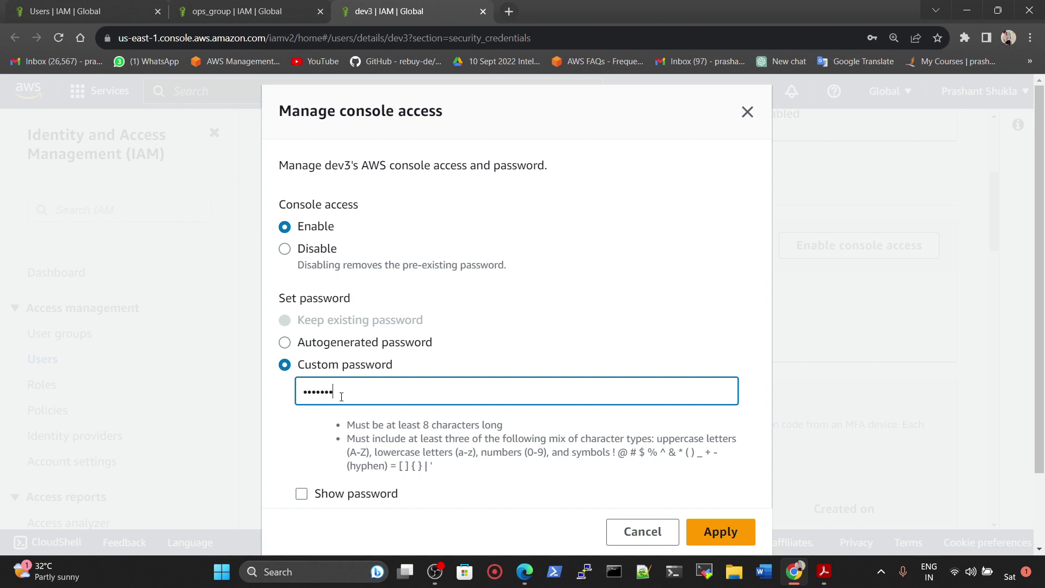
click(339, 493)
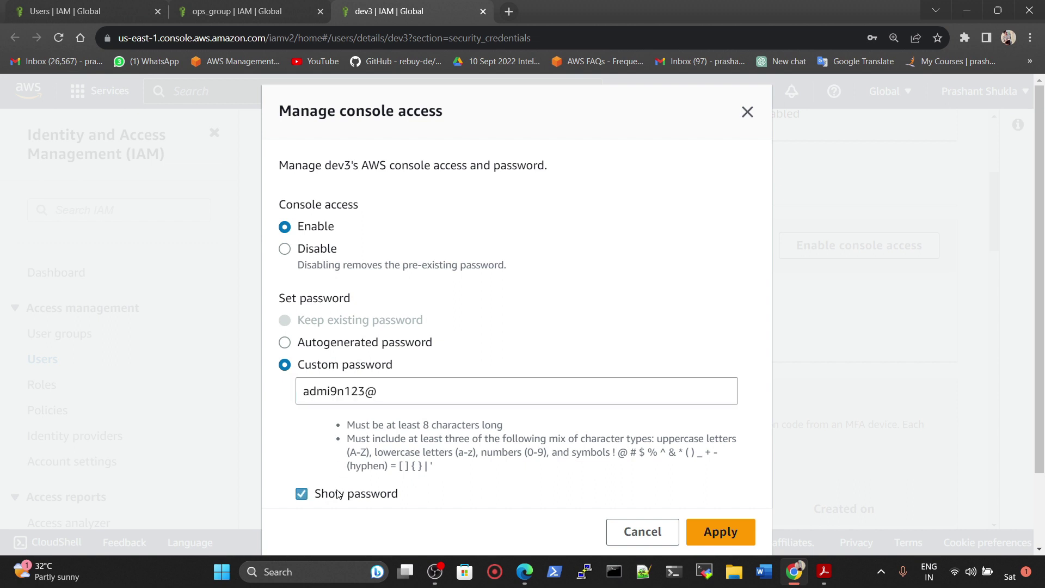
click(338, 398)
key(BackSpace)
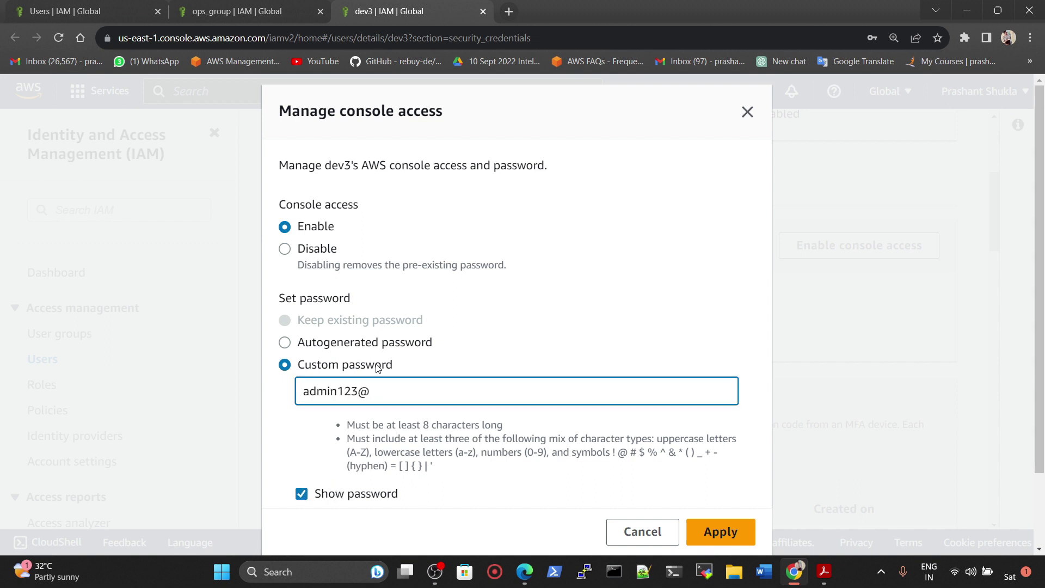
Step: Apply the console access settings and copy dev3's console sign-in URL
click(732, 531)
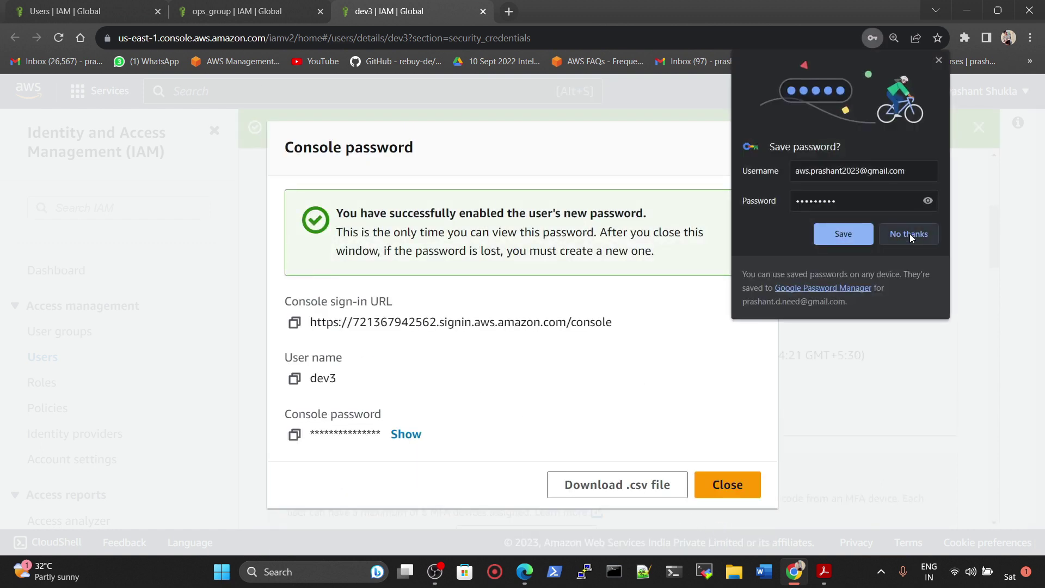
click(910, 234)
click(294, 323)
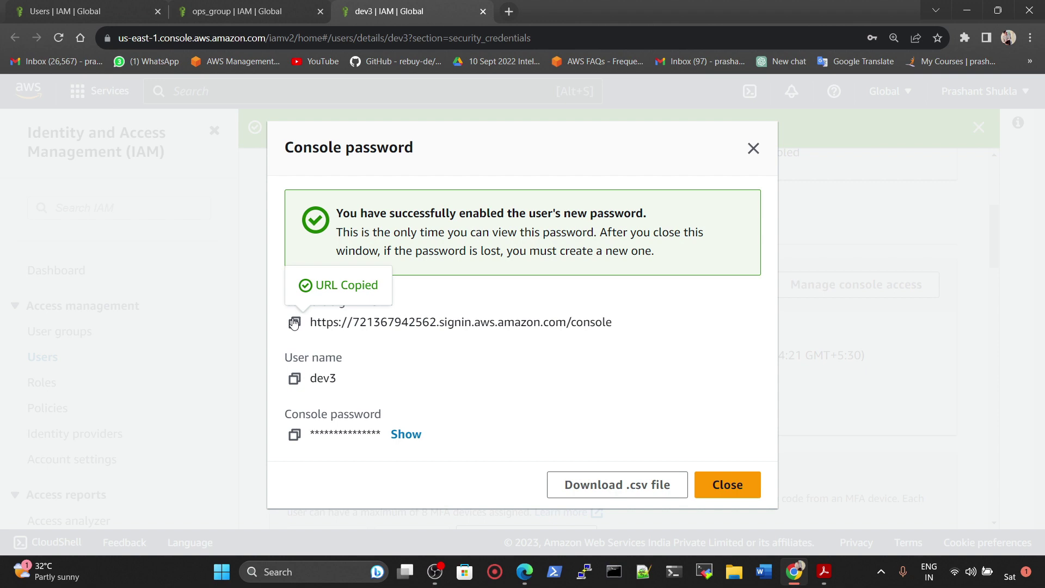
Step: Open a new InPrivate window and load the pasted console sign-in URL
click(524, 572)
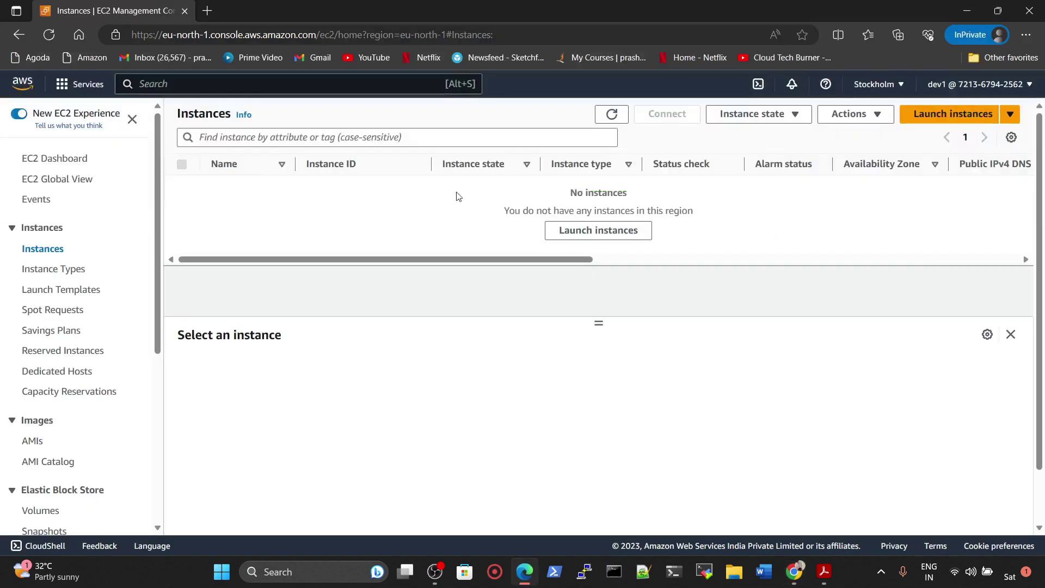
click(207, 11)
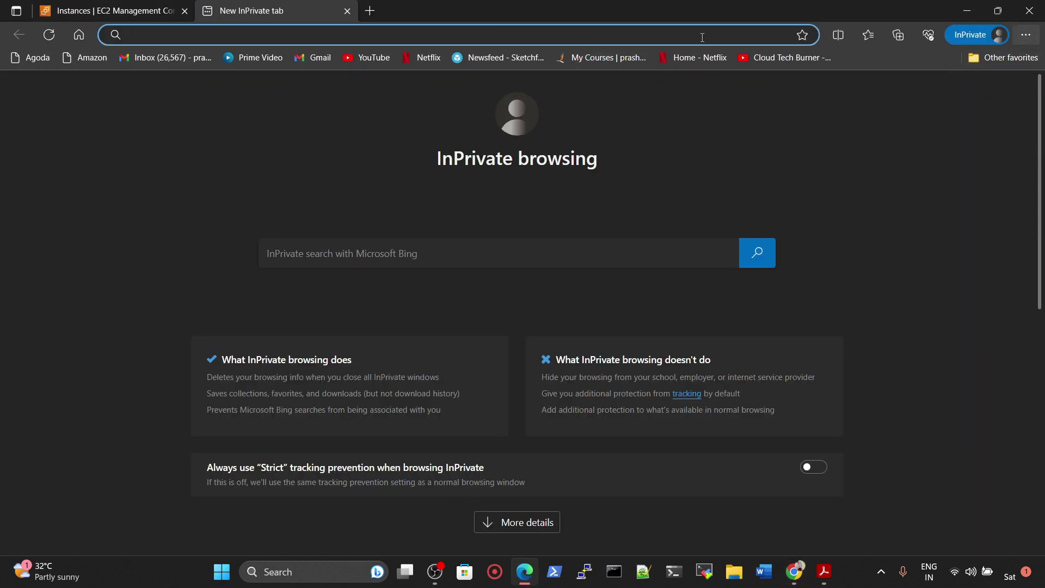
click(1026, 34)
click(904, 98)
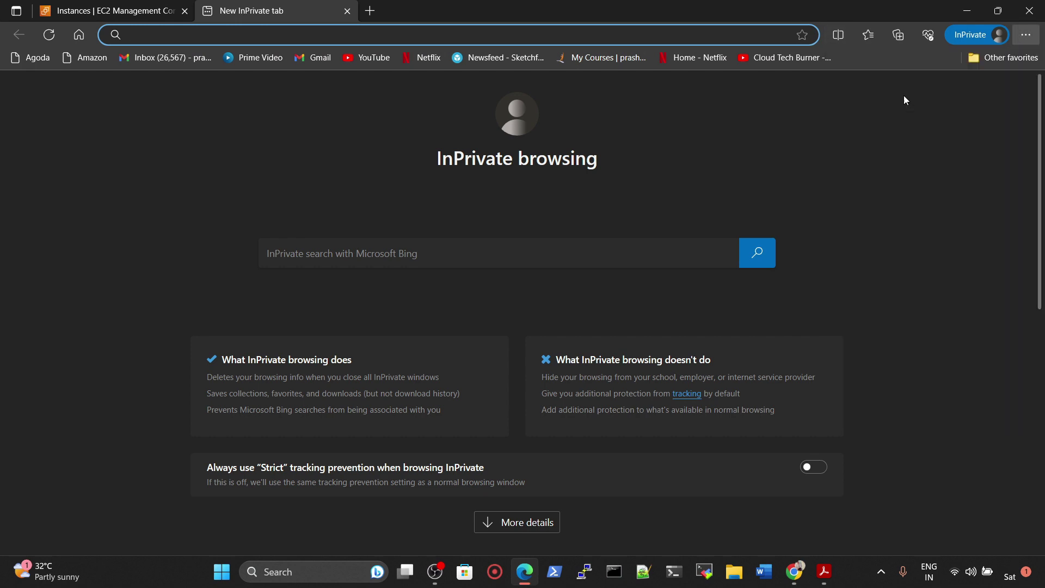
key(ctrl+v)
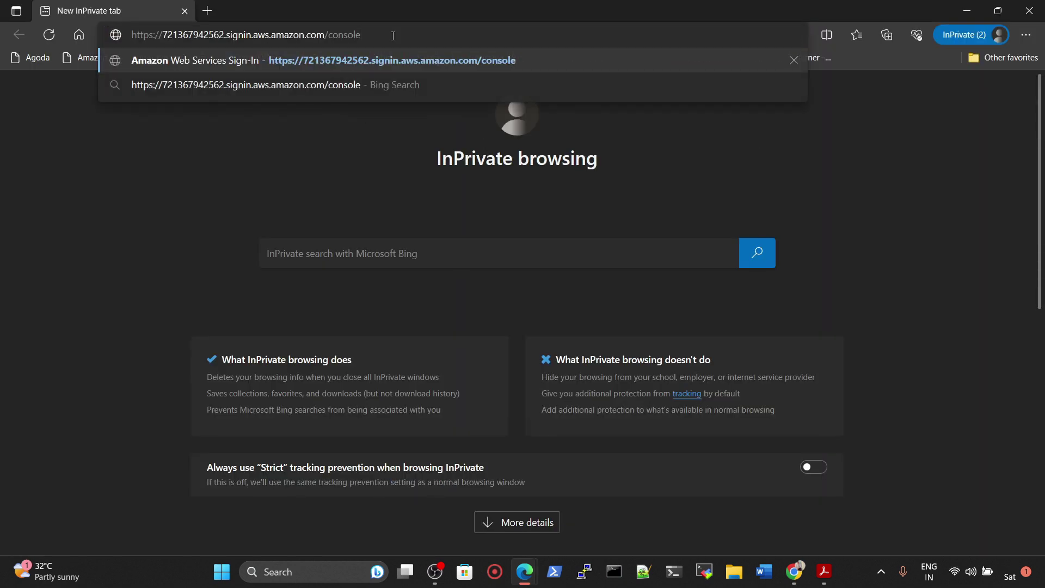
key(Return)
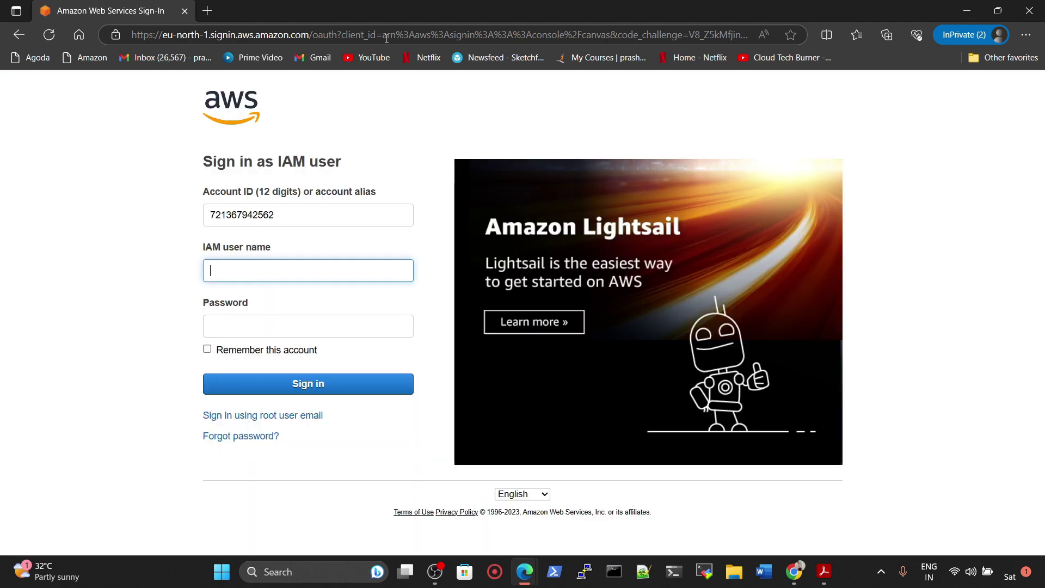
Step: Sign in with user name dev3 and its custom password
text(dev)
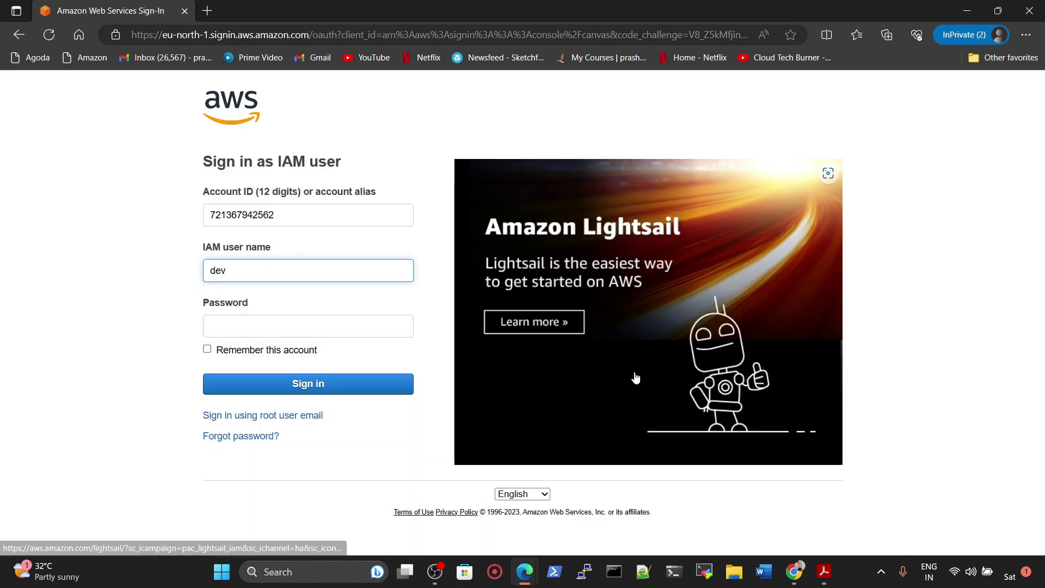
text(3)
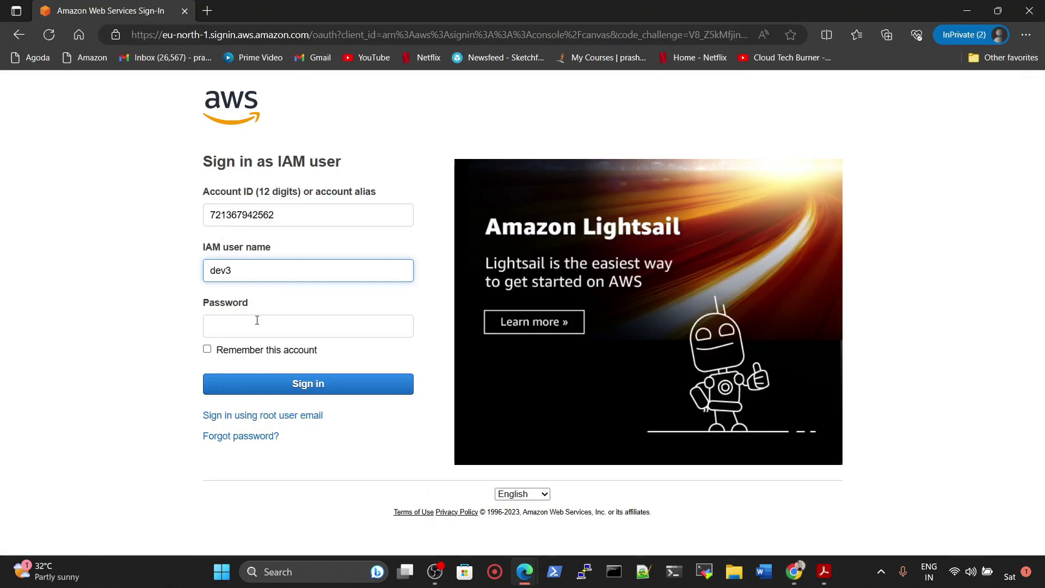
click(257, 320)
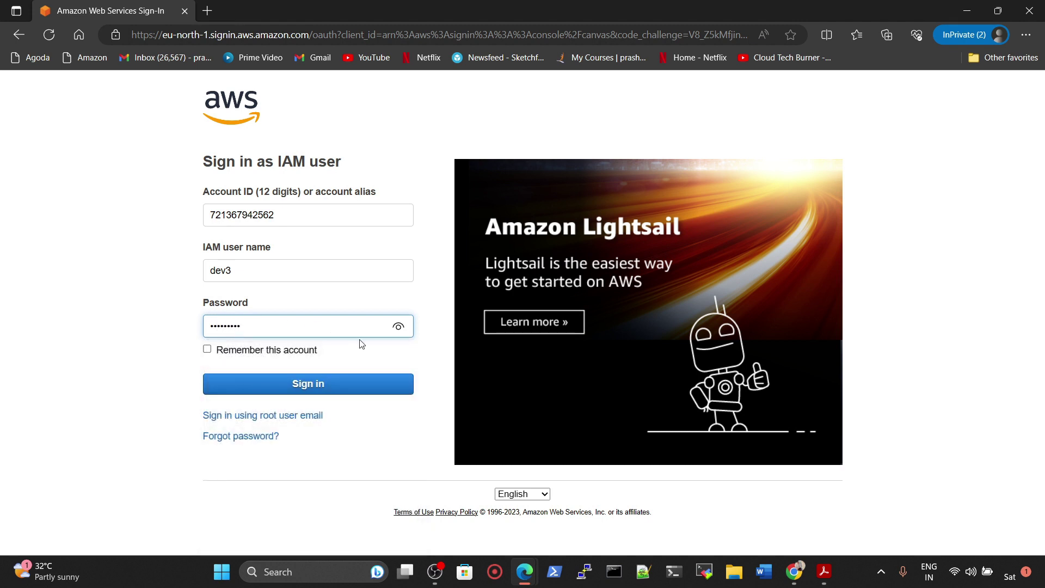
click(397, 329)
click(316, 385)
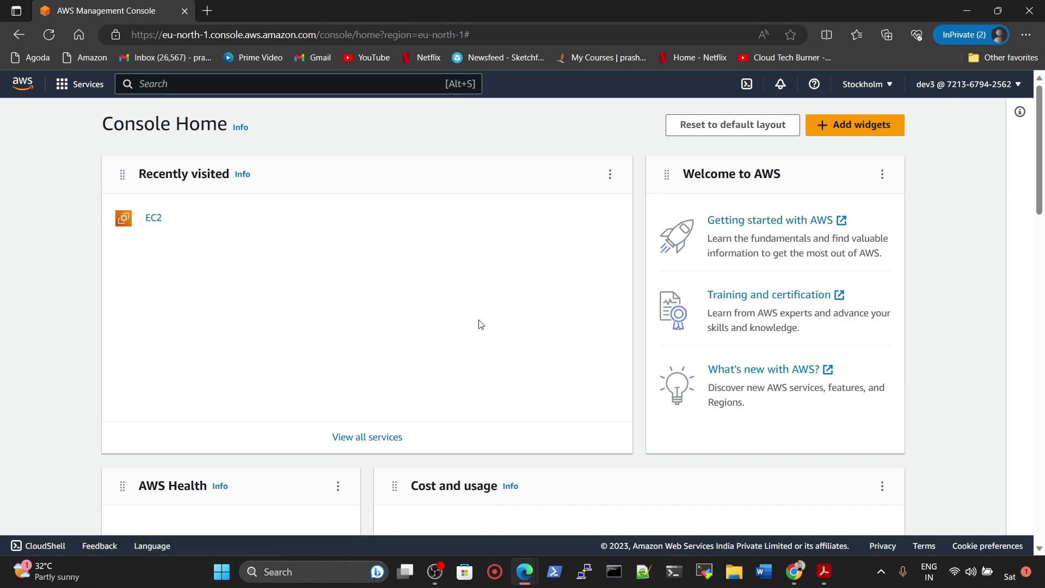
Step: As dev3, open the EC2 dashboard, then S3's Create bucket page and its Buckets list
click(155, 218)
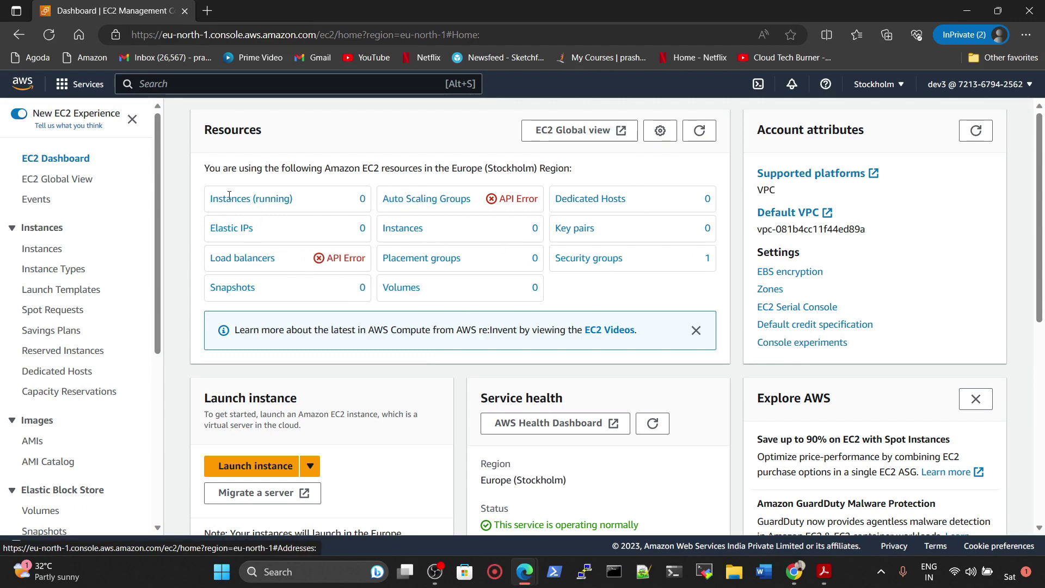
click(162, 90)
text(s3)
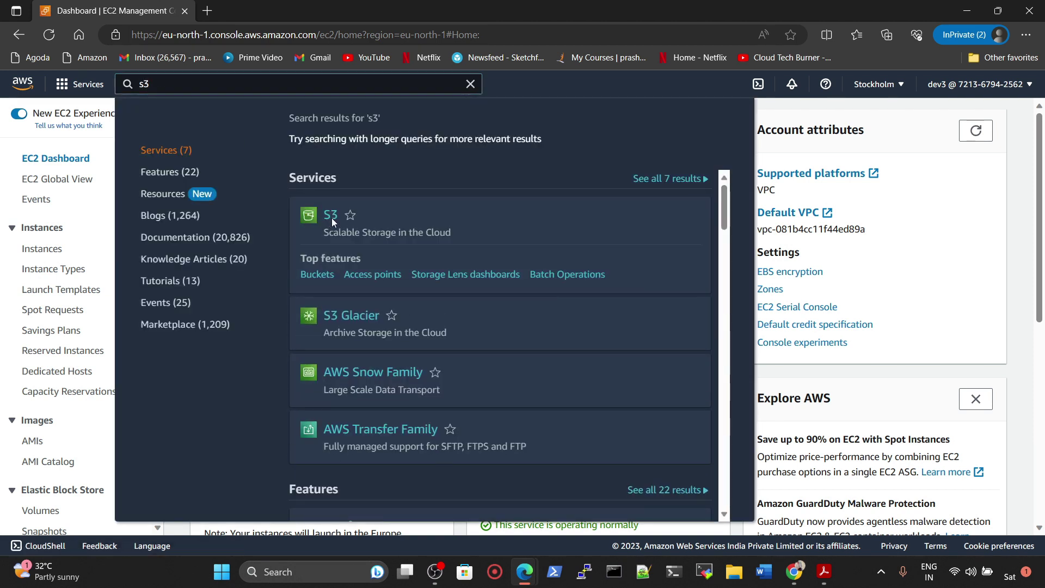
click(332, 217)
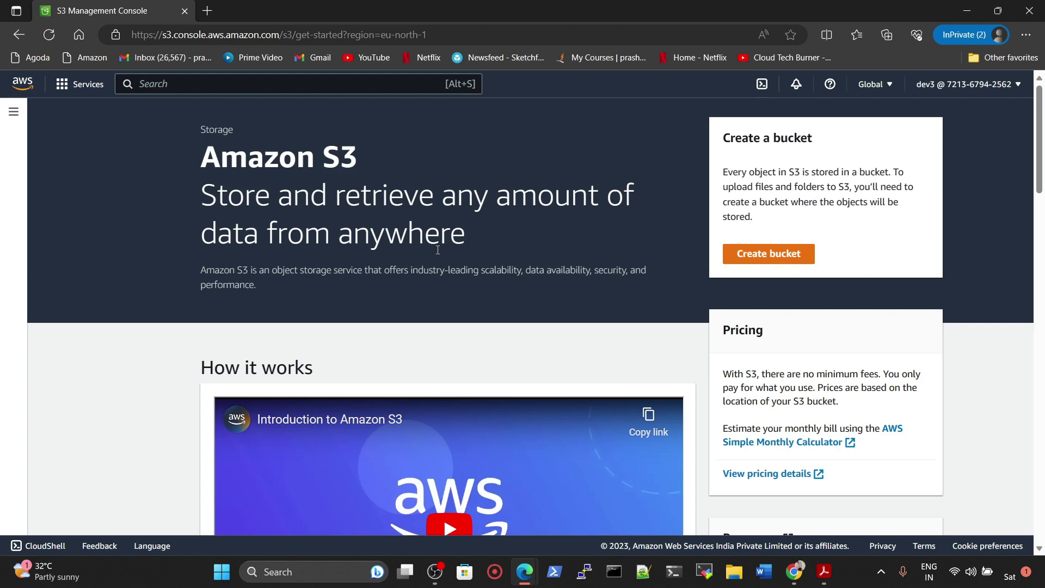
click(799, 254)
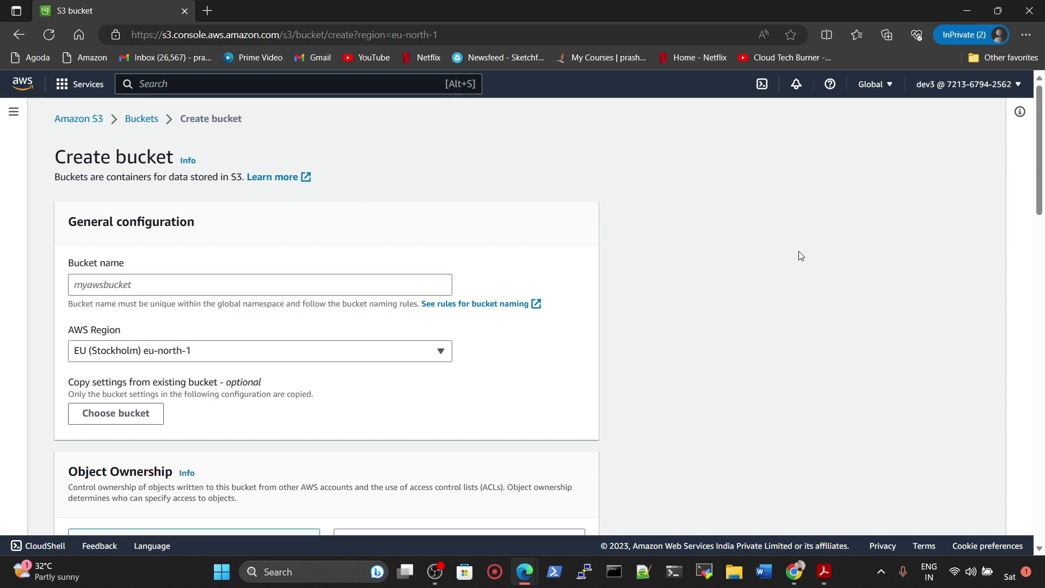
scroll(279, 294, down, 7)
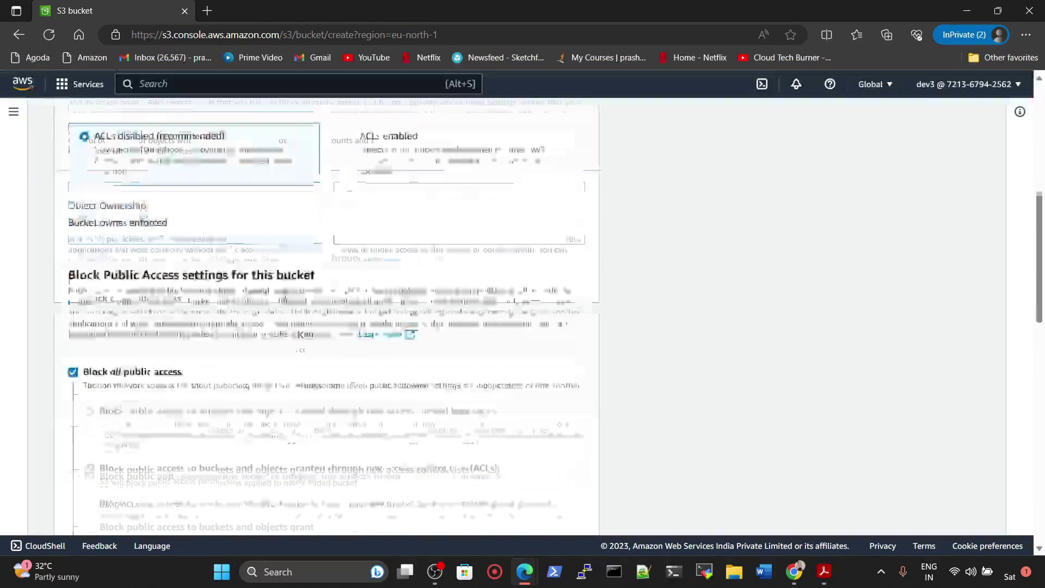
scroll(298, 373, up, 7)
click(133, 124)
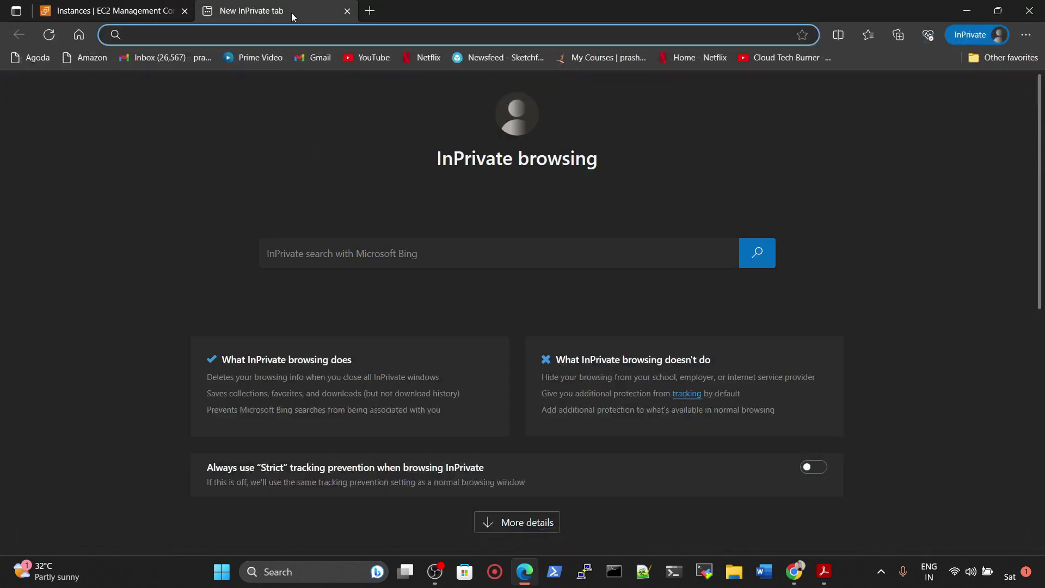
Step: Close the extra InPrivate tab, then return through the Users list to the IAM dashboard
click(344, 13)
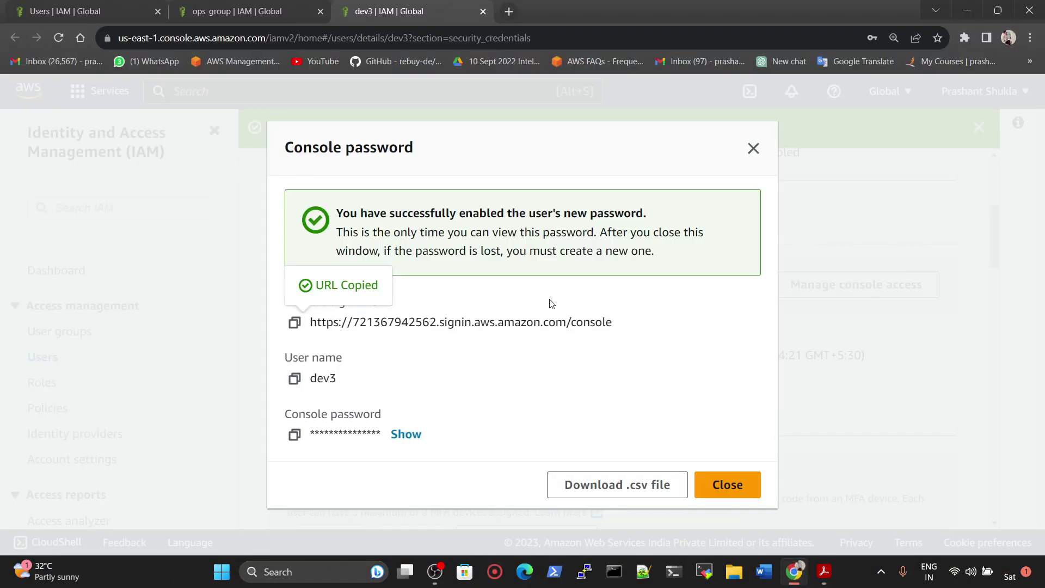
scroll(334, 263, up, 5)
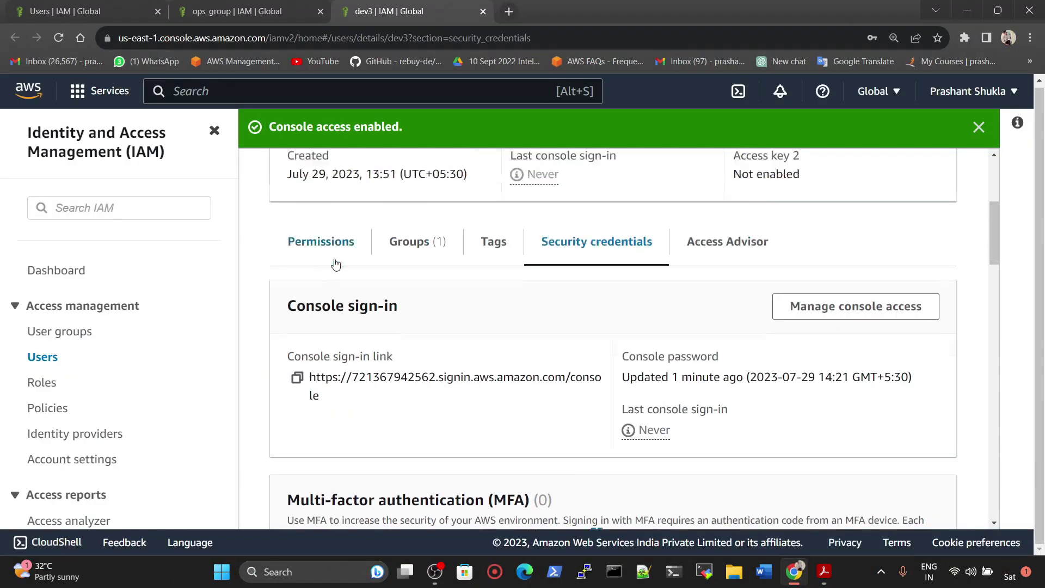
click(334, 184)
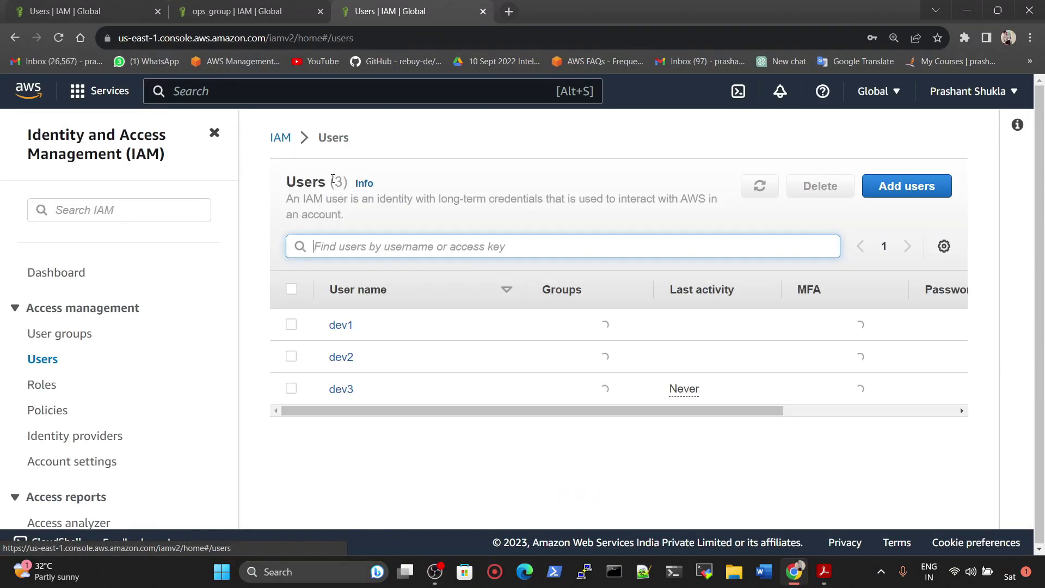
click(280, 140)
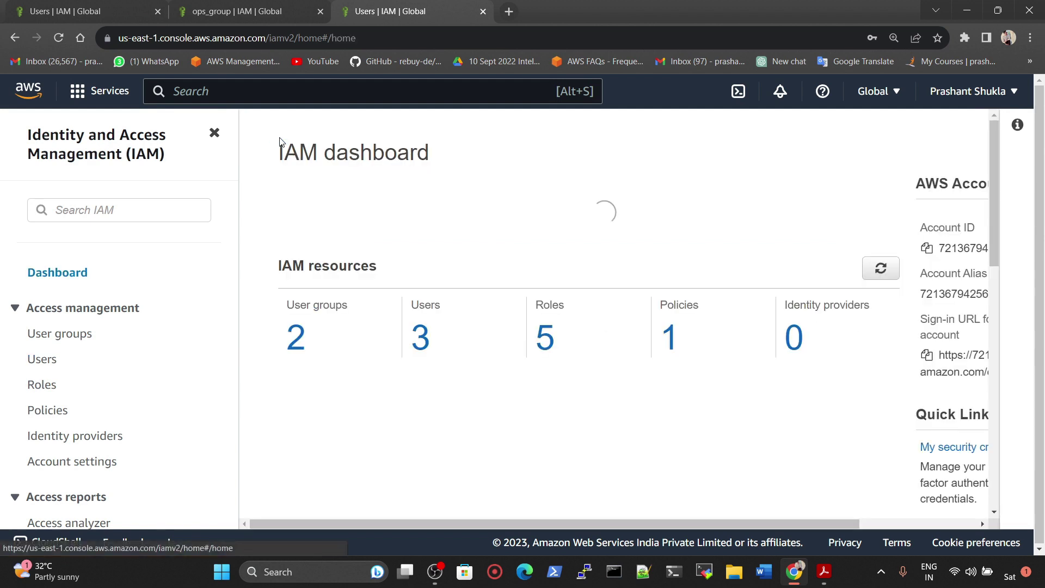